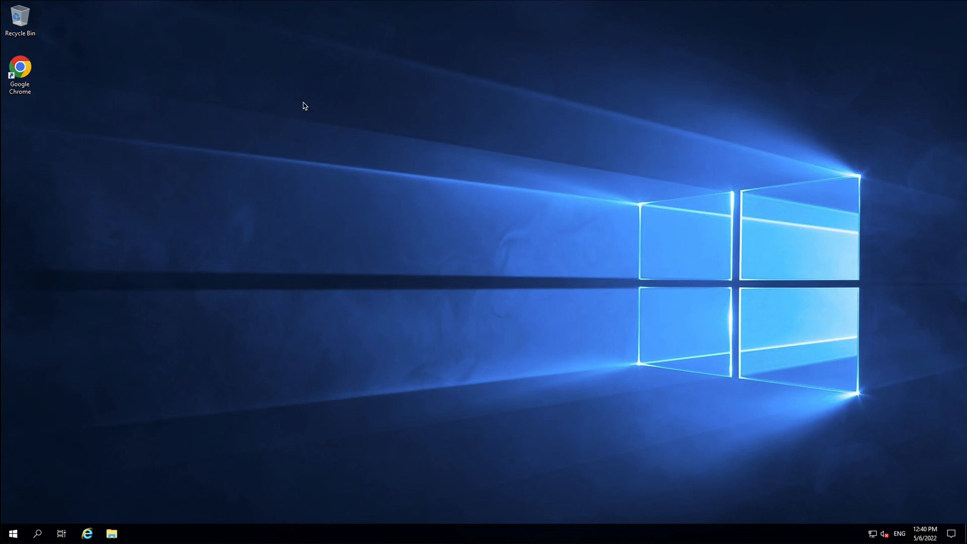
{"action": "double_click", "coordinate": [30, 76]}
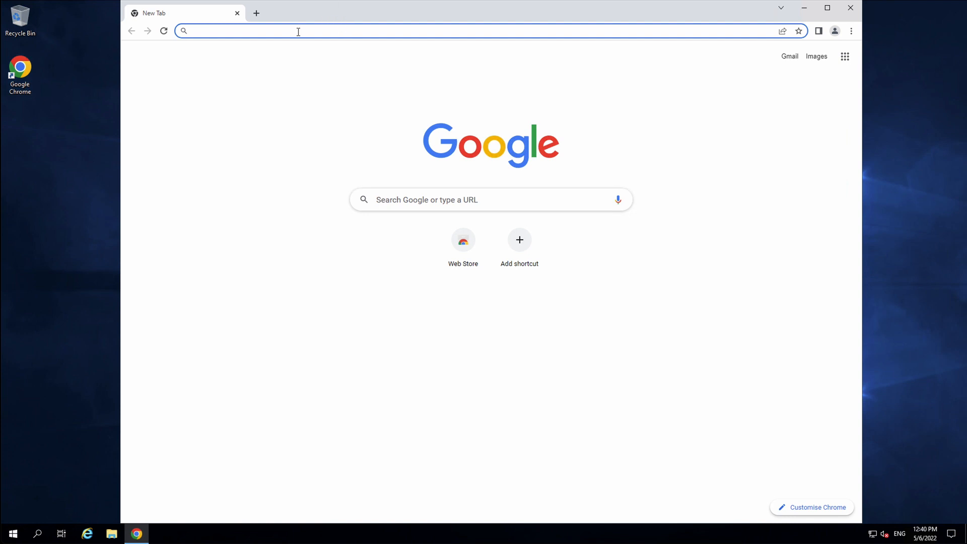
{"action": "type", "text": "https://"}
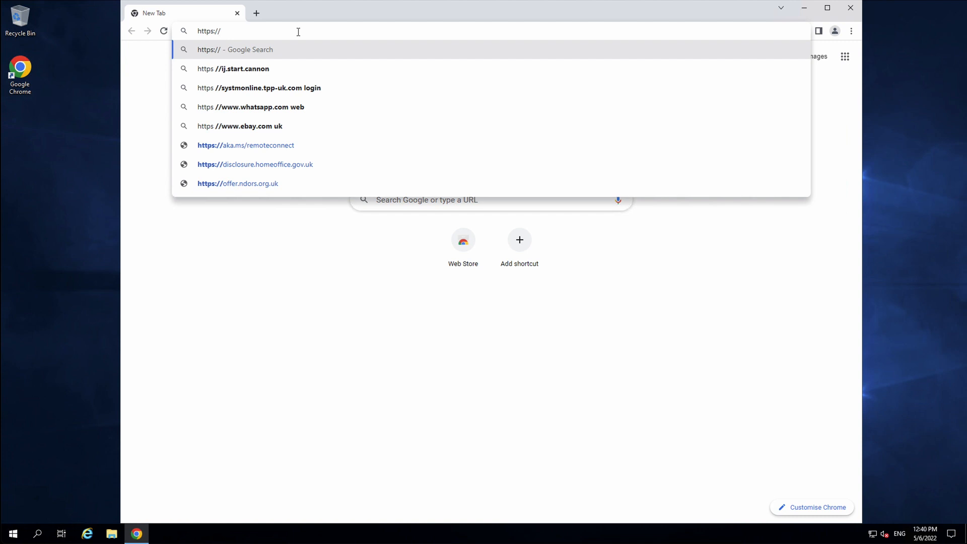
{"action": "type", "text": "127.0.0."}
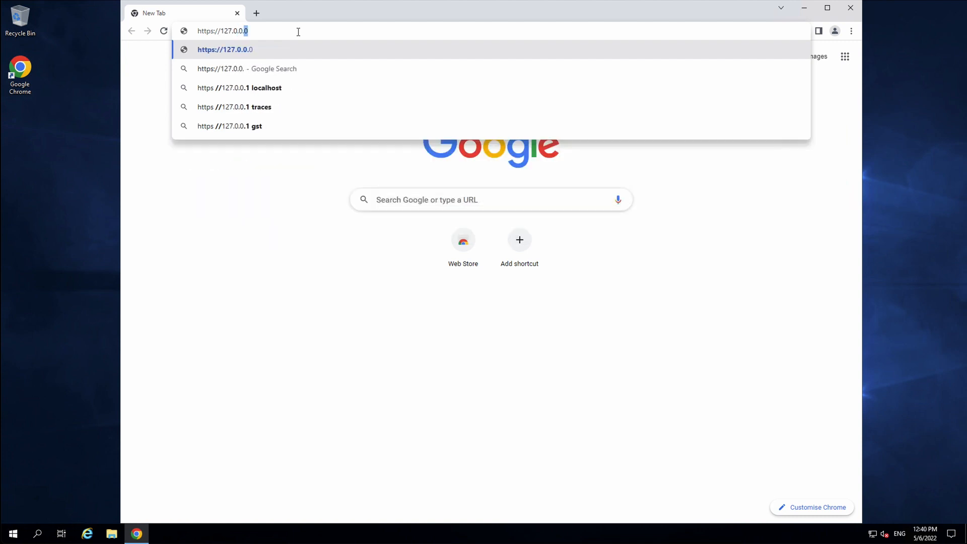
{"action": "type", "text": "1"}
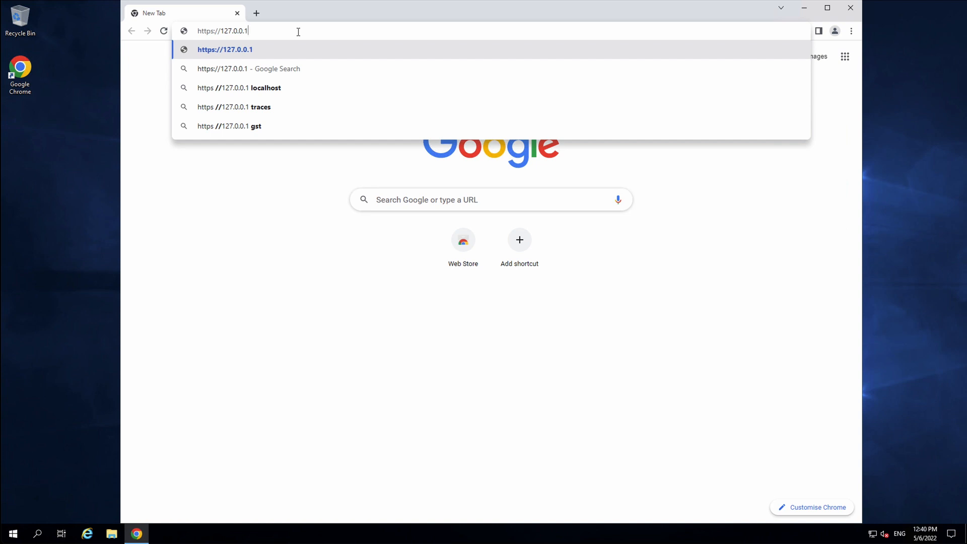
{"action": "key", "text": "Return"}
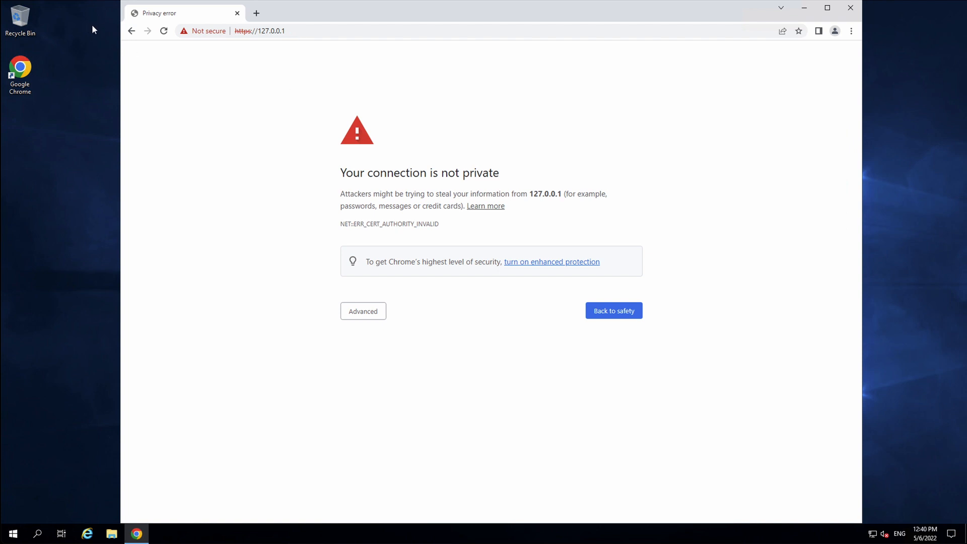
{"action": "left_click", "coordinate": [187, 32]}
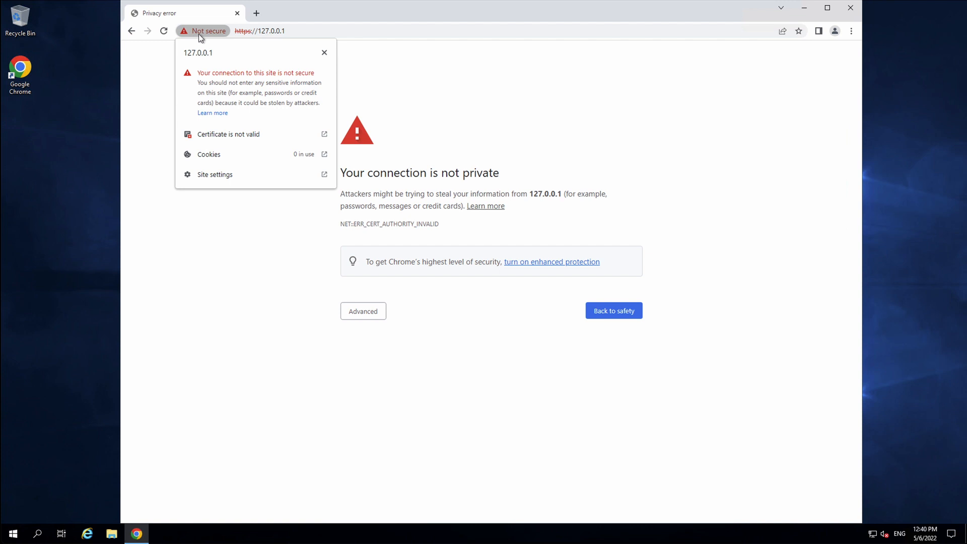
{"action": "left_click", "coordinate": [37, 297]}
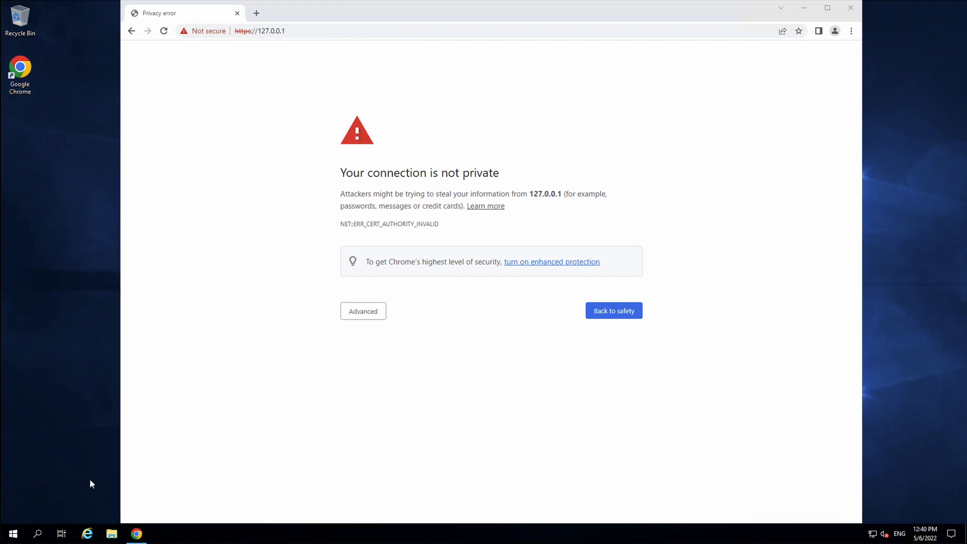
Browse File Explorer to C:\certdog\config\sslcerts and select dbssl_root.cer
{"action": "left_click", "coordinate": [111, 535]}
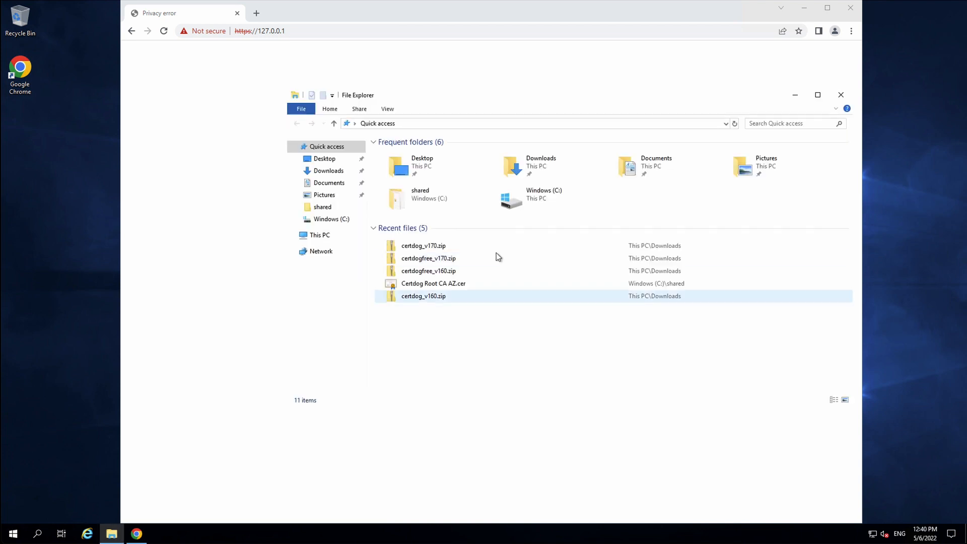
{"action": "left_click", "coordinate": [332, 221]}
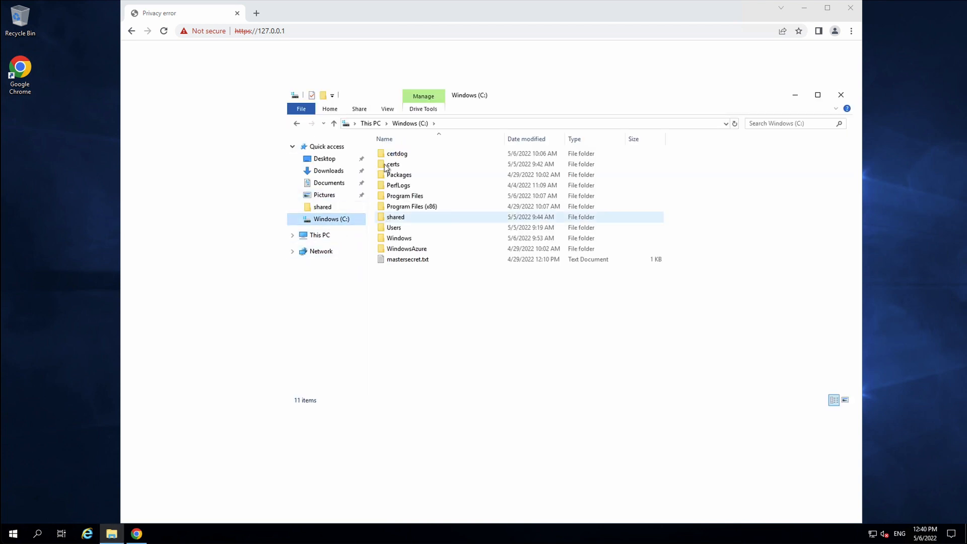
{"action": "double_click", "coordinate": [397, 153]}
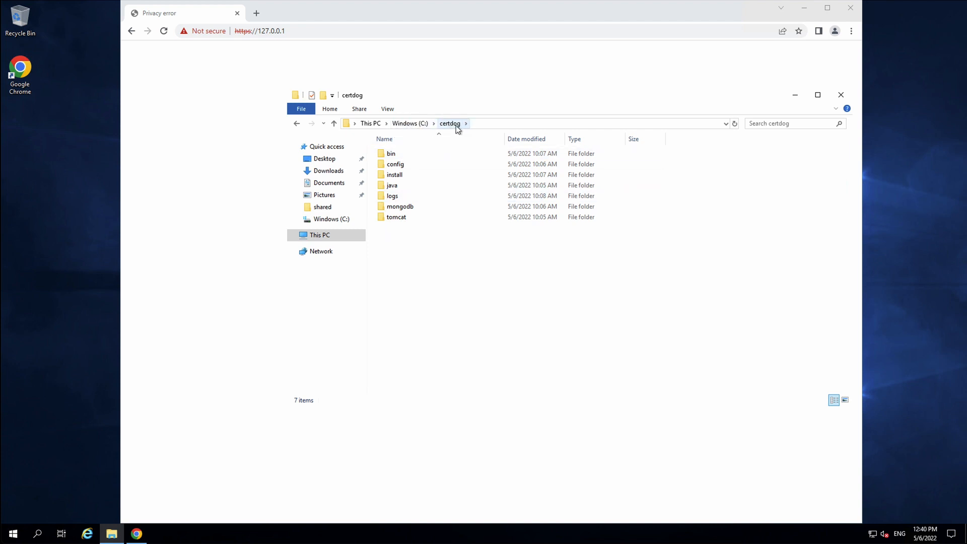
{"action": "double_click", "coordinate": [398, 164]}
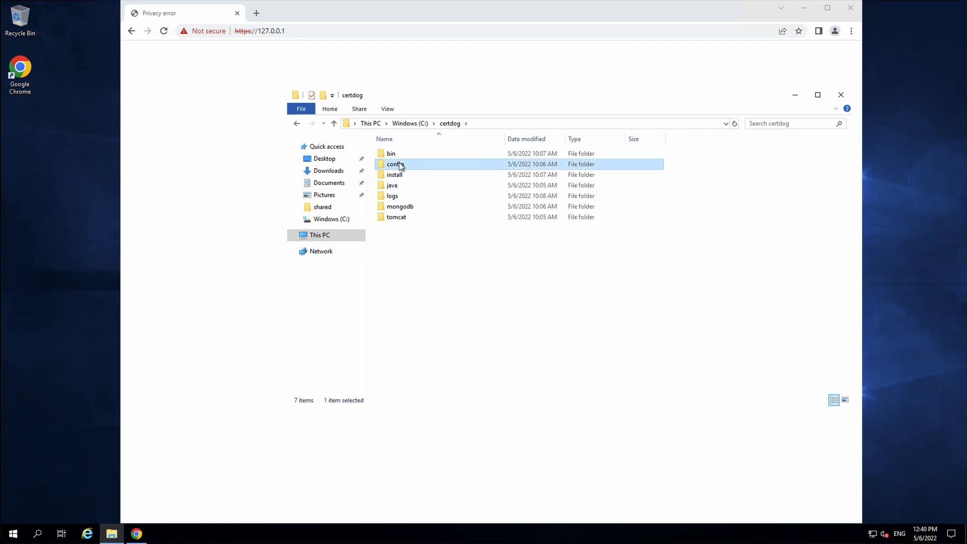
{"action": "double_click", "coordinate": [396, 154]}
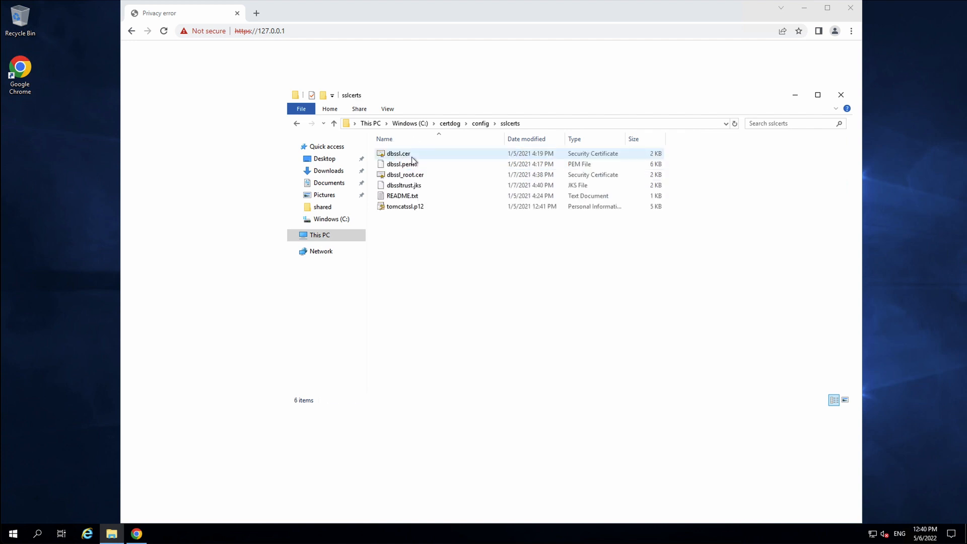
{"action": "left_click", "coordinate": [412, 178]}
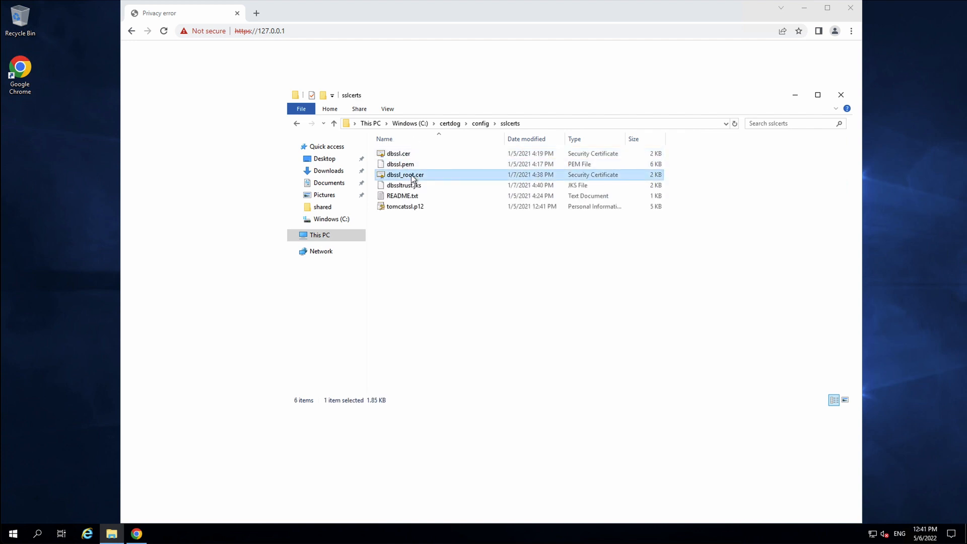
Open dbssl_root.cer and begin installing it for the Local Machine, approving the UAC prompt
{"action": "double_click", "coordinate": [412, 177]}
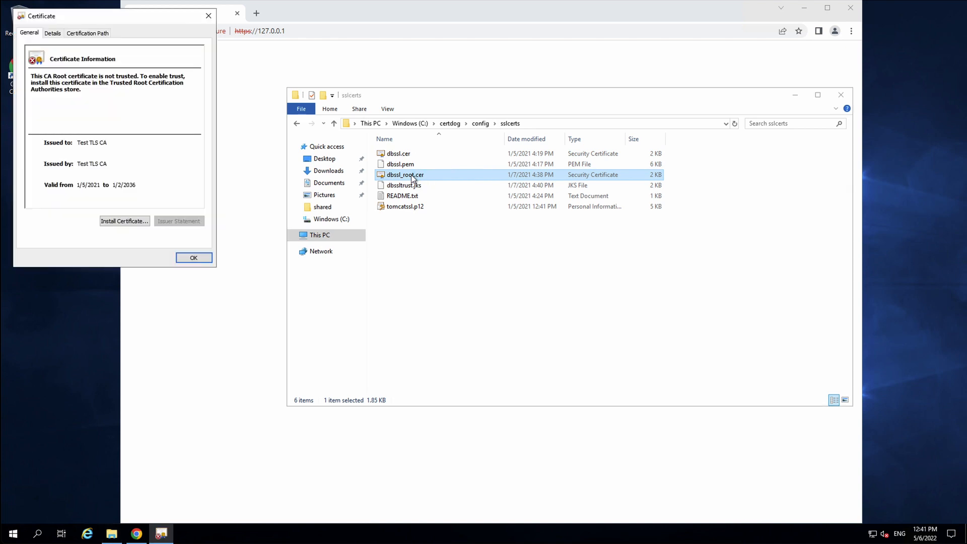
{"action": "left_click", "coordinate": [126, 221]}
{"action": "left_click", "coordinate": [66, 174]}
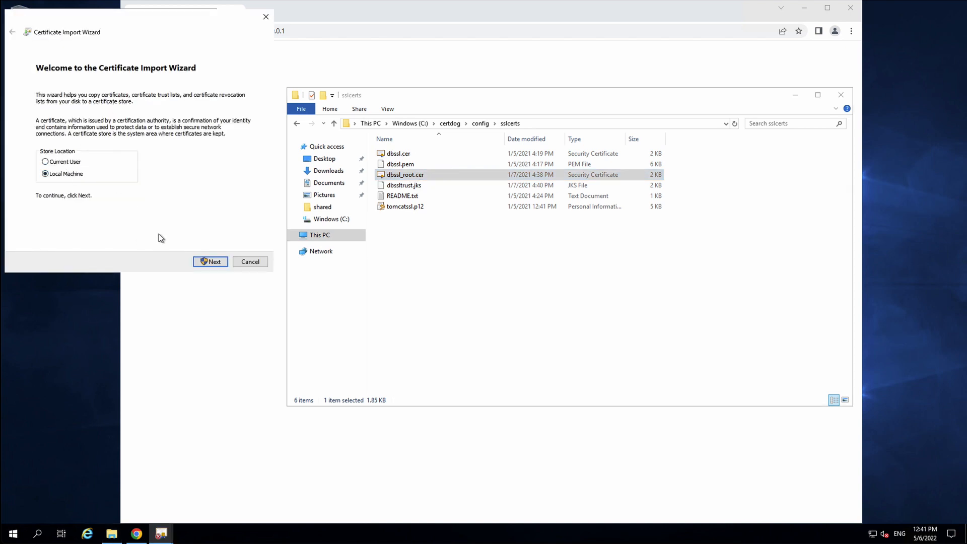
{"action": "left_click", "coordinate": [205, 261]}
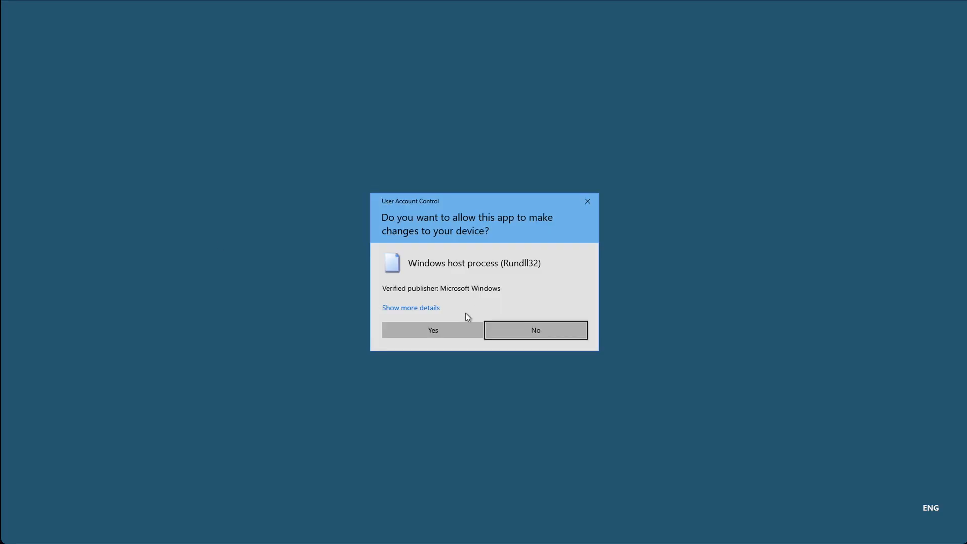
{"action": "left_click", "coordinate": [440, 329]}
Place the certificate in Trusted Root Certification Authorities, finish the import, and close the windows
{"action": "left_click", "coordinate": [59, 134]}
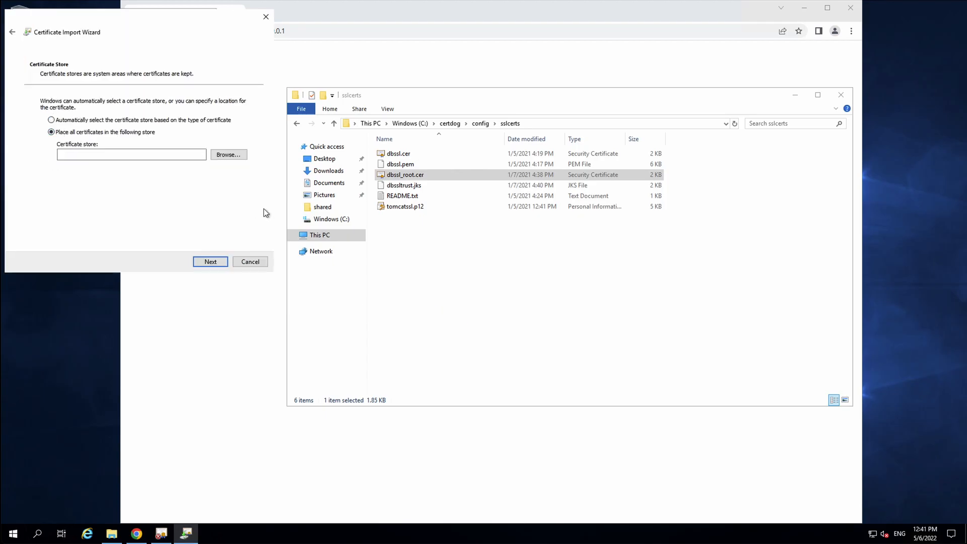
{"action": "left_click", "coordinate": [227, 155]}
{"action": "left_click", "coordinate": [40, 79]}
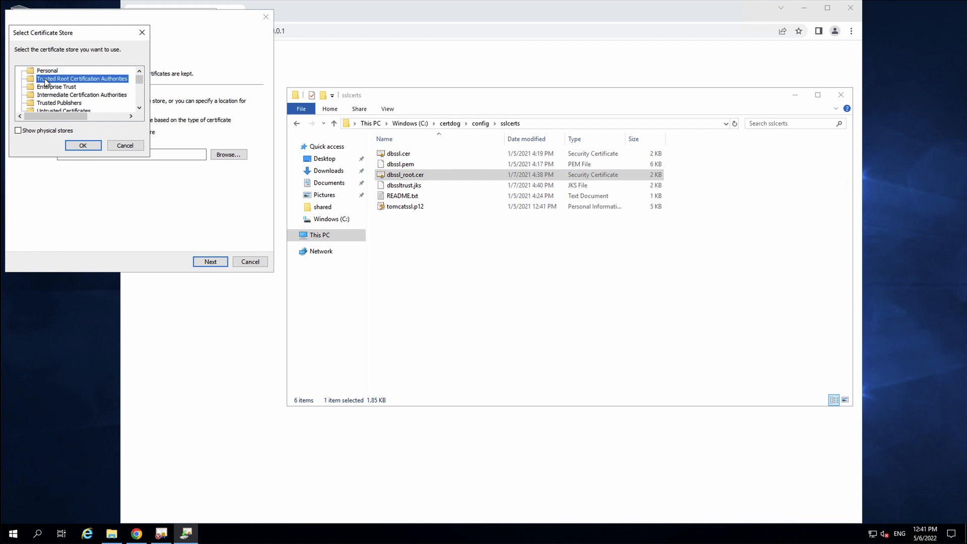
{"action": "left_click", "coordinate": [83, 145]}
{"action": "left_click", "coordinate": [210, 262]}
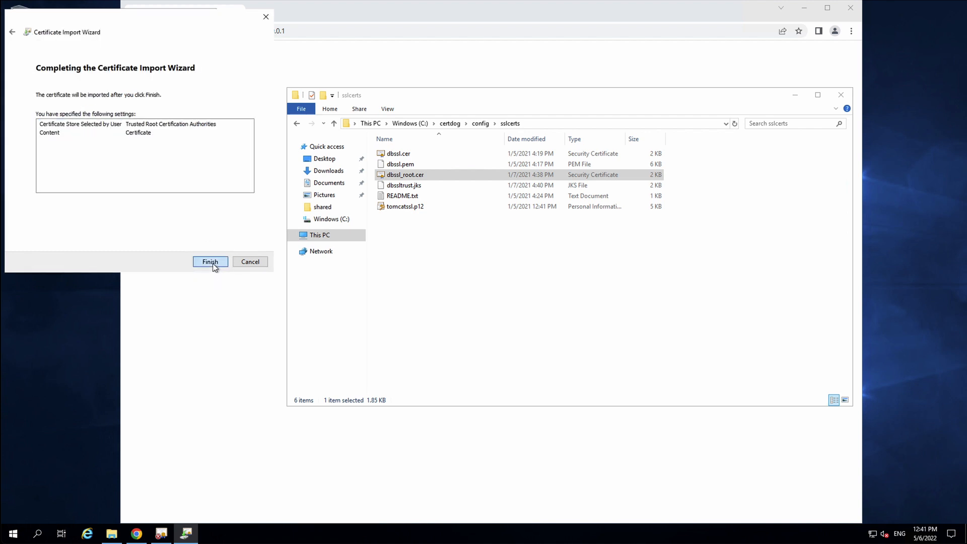
{"action": "left_click", "coordinate": [211, 261]}
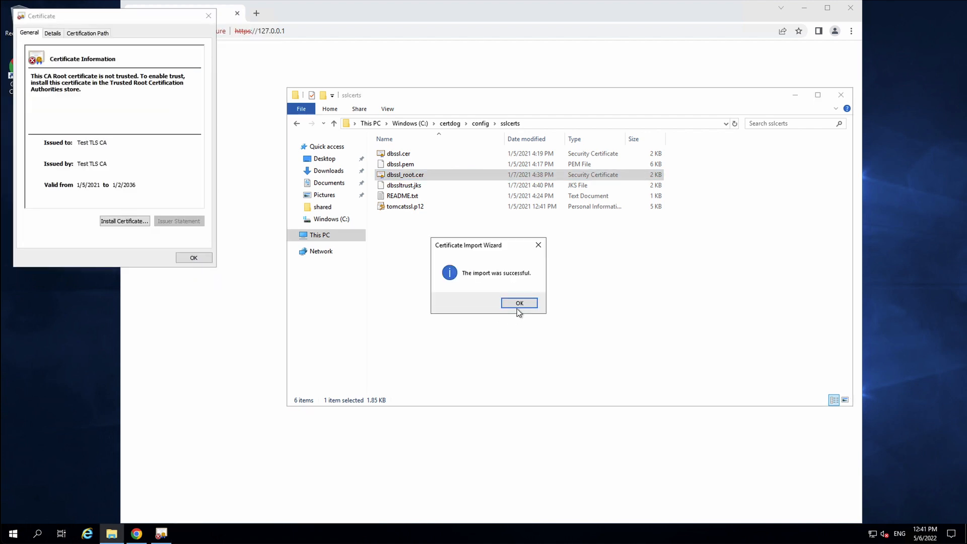
{"action": "left_click", "coordinate": [519, 305]}
{"action": "left_click", "coordinate": [193, 258]}
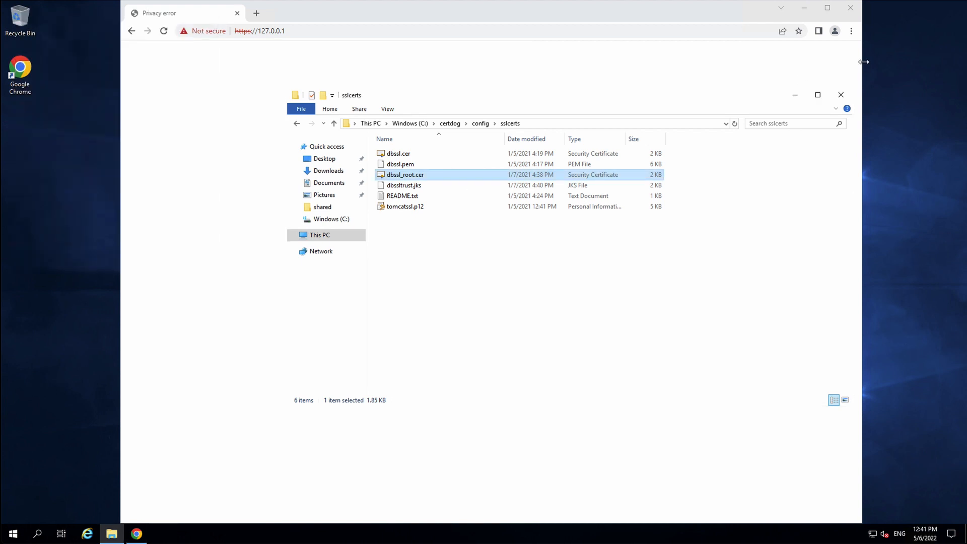
{"action": "left_click", "coordinate": [840, 95]}
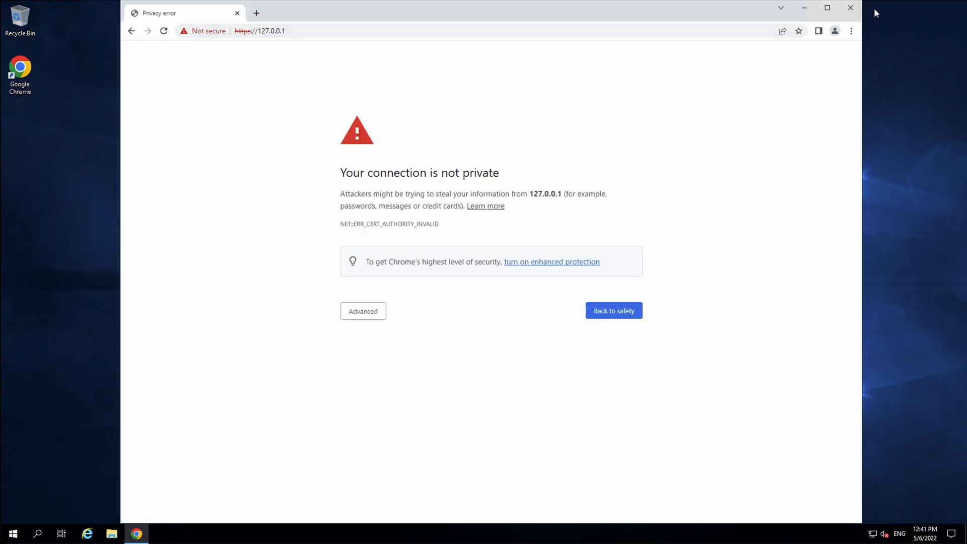
{"action": "left_click", "coordinate": [555, 30]}
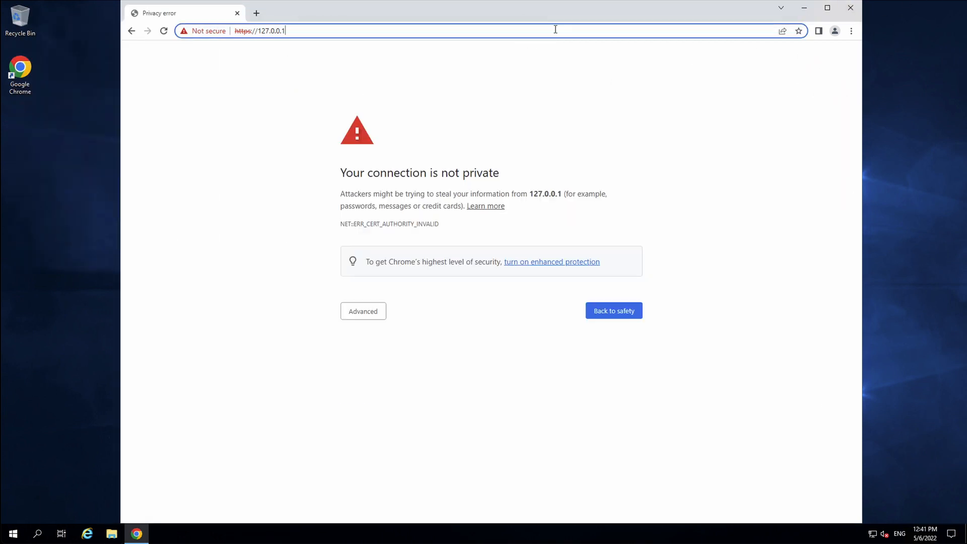
{"action": "key", "text": "alt+F4"}
{"action": "double_click", "coordinate": [20, 73]}
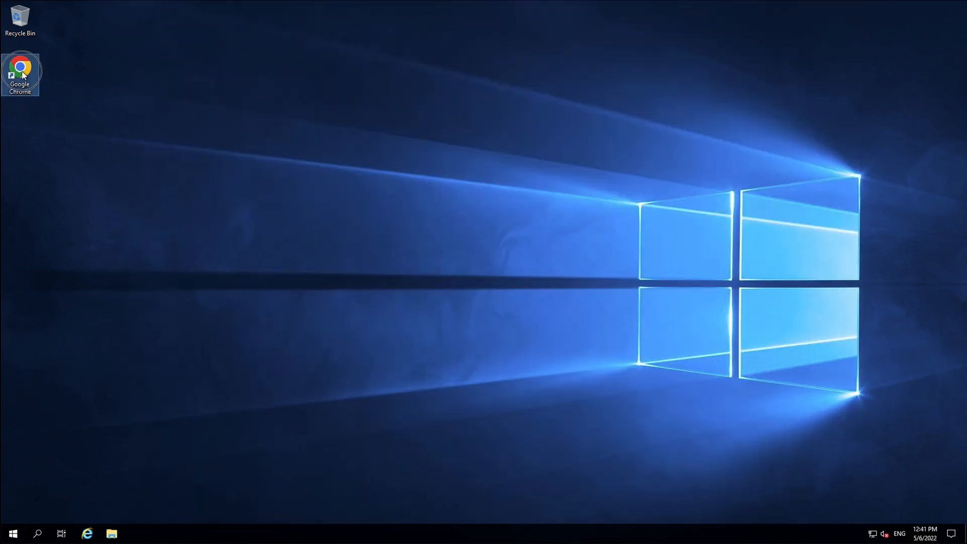
{"action": "type", "text": "https://127.0.0.1/"}
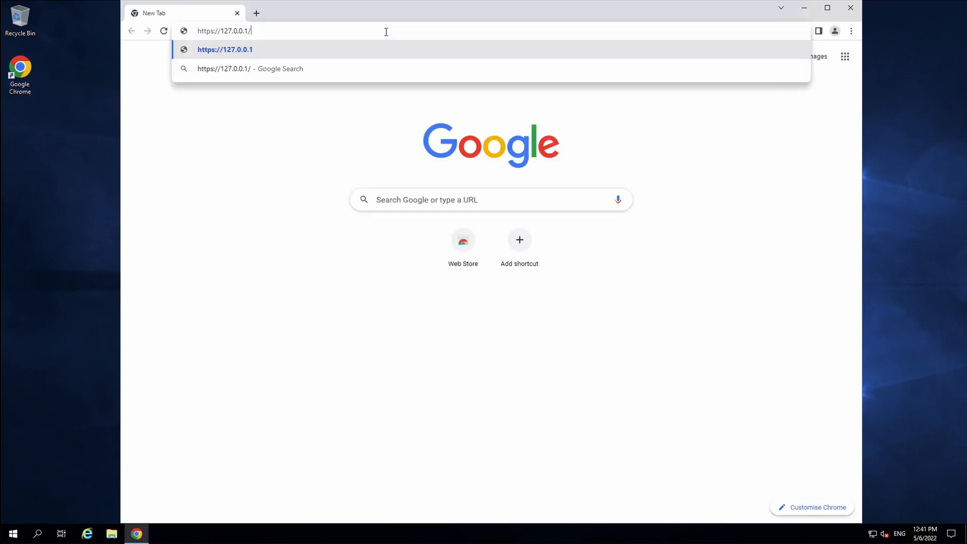
{"action": "key", "text": "Return"}
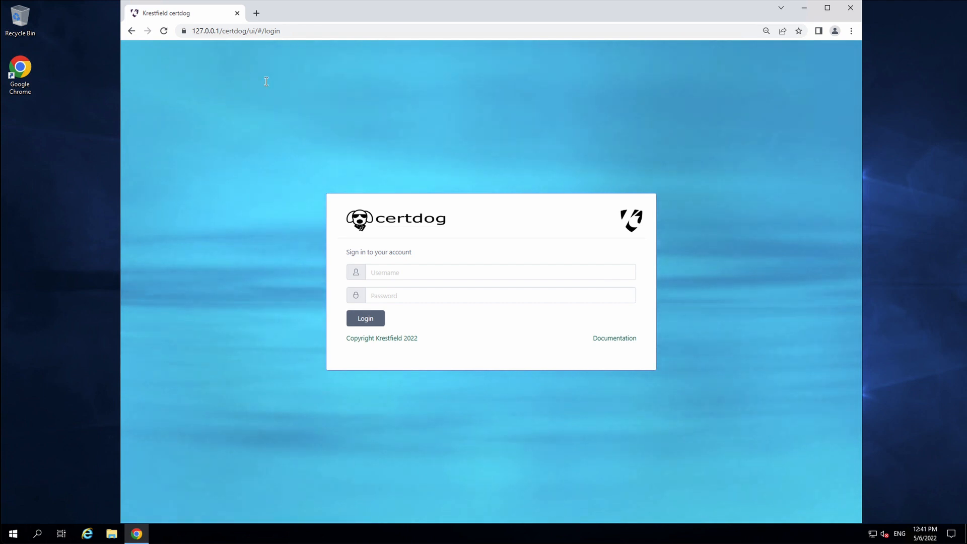
Sign in to certdog with the administrator username and password
{"action": "left_click", "coordinate": [412, 273]}
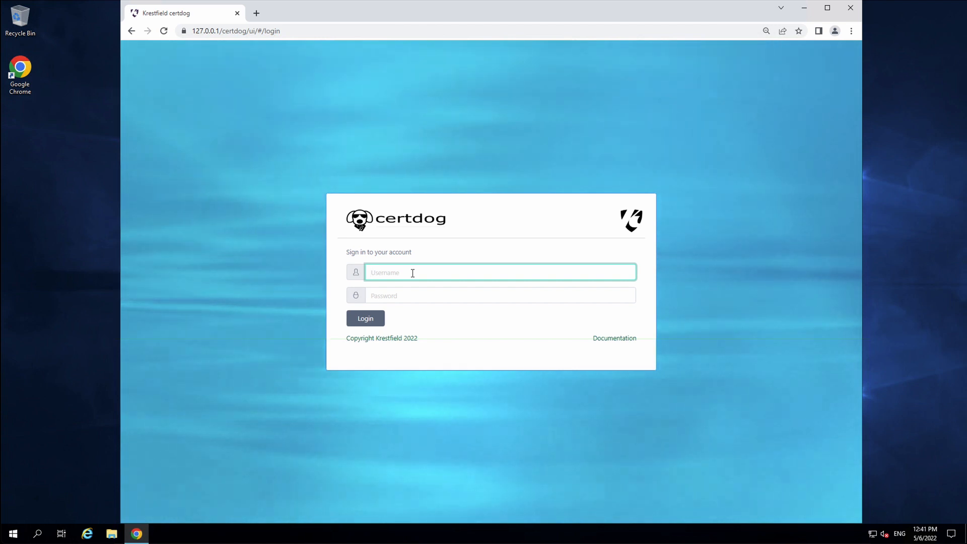
{"action": "type", "text": "cer"}
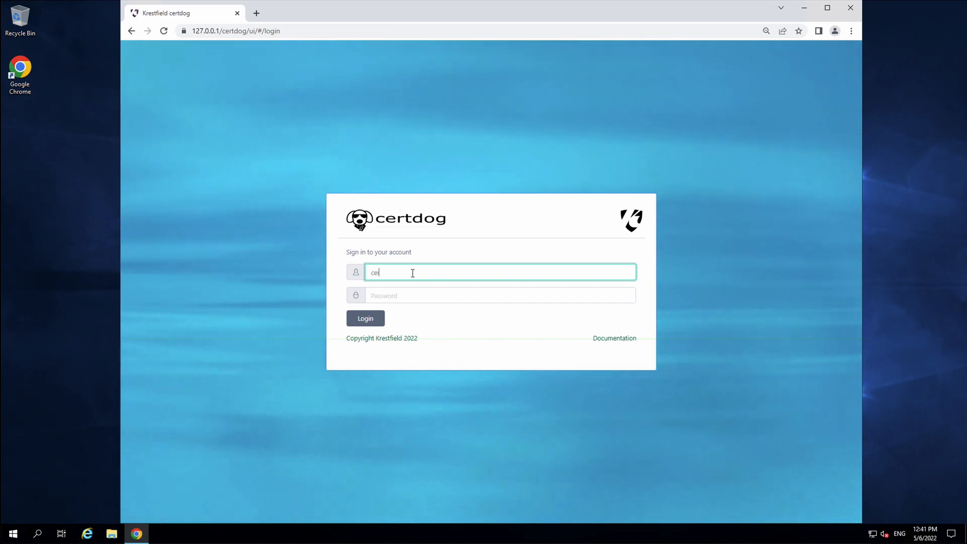
{"action": "type", "text": "tdogadmin"}
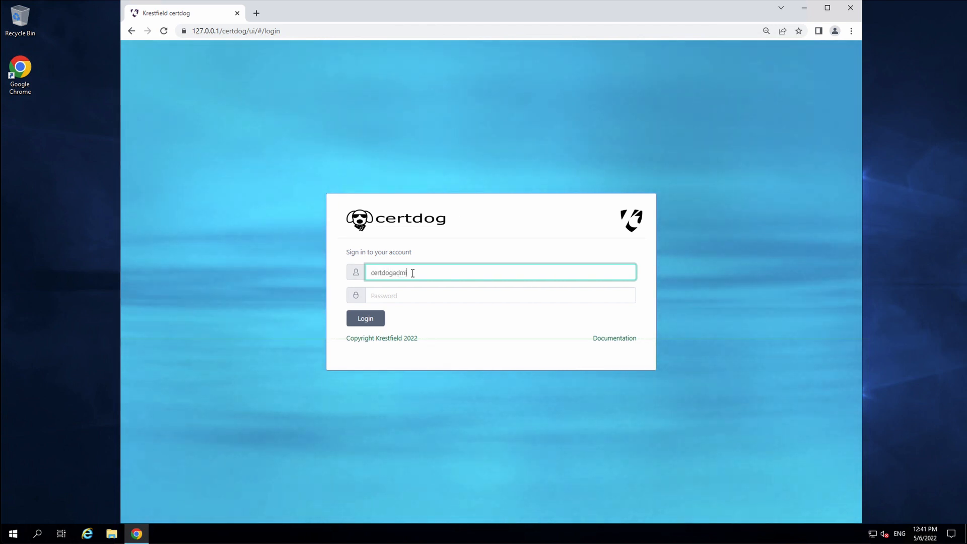
{"action": "key", "text": "Tab"}
{"action": "type", "text": "••••••••"}
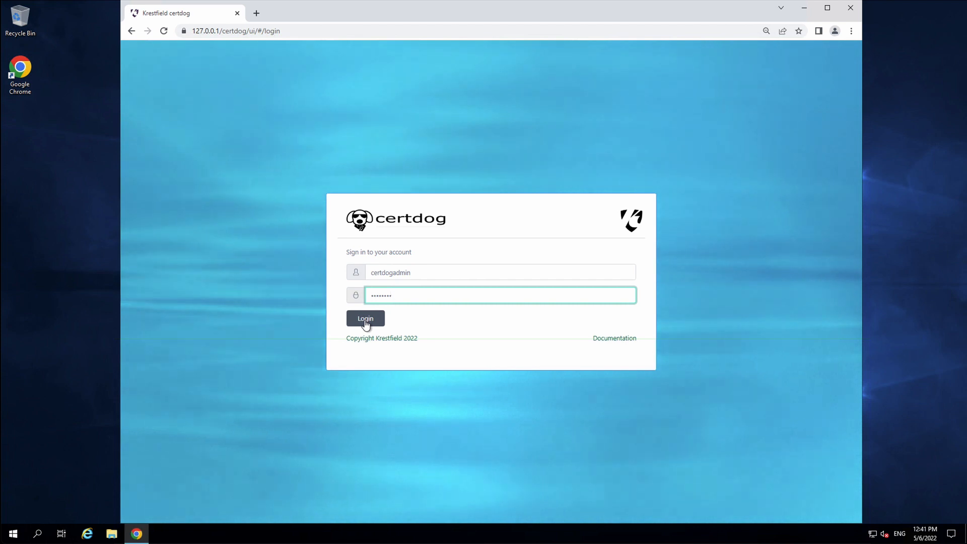
{"action": "left_click", "coordinate": [365, 321]}
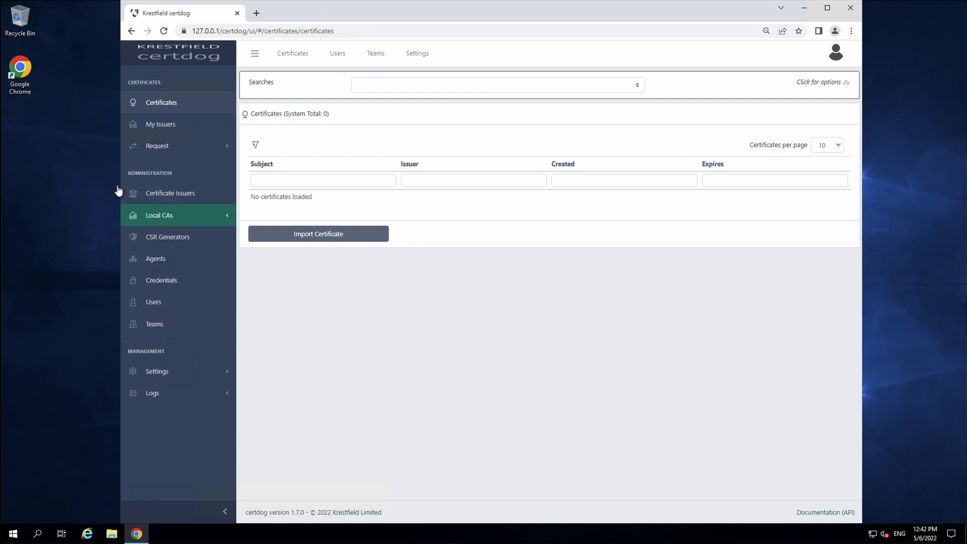
Expand Local CAs in the sidebar to reveal CA Configuration, Profiles and Key Stores
{"action": "left_click", "coordinate": [193, 216]}
{"action": "left_click", "coordinate": [222, 223]}
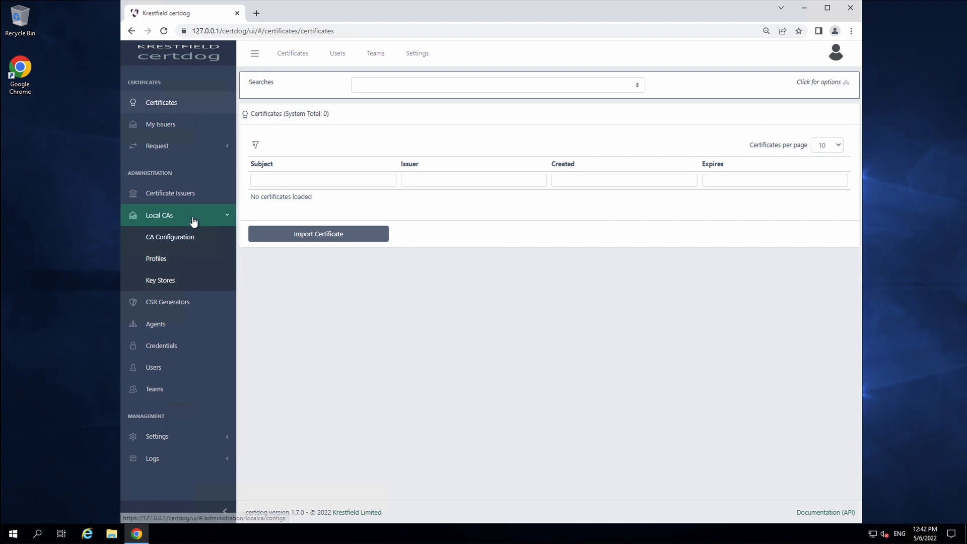
Start a new key store, trying PKCS#11, Google KMS and Azure Key Vault types before choosing Software
{"action": "left_click", "coordinate": [169, 281]}
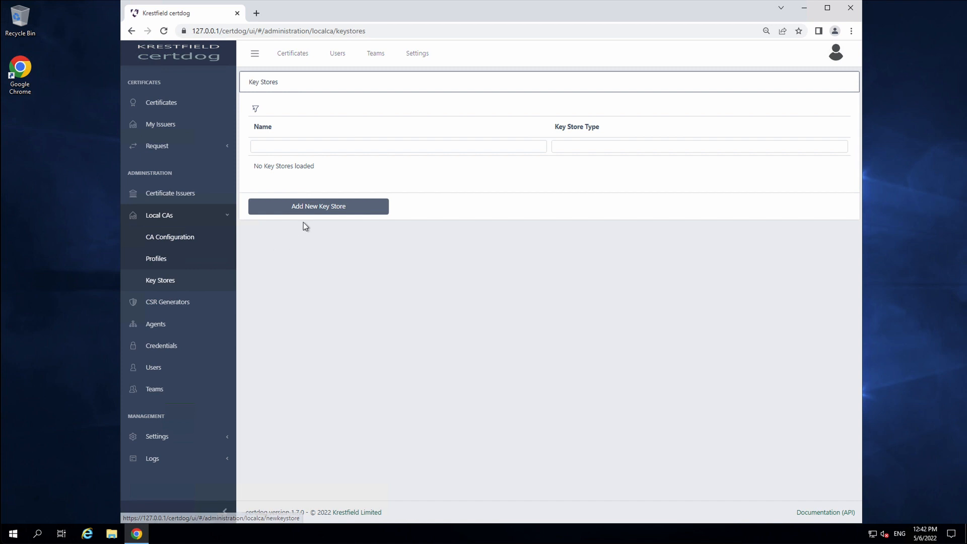
{"action": "left_click", "coordinate": [337, 208]}
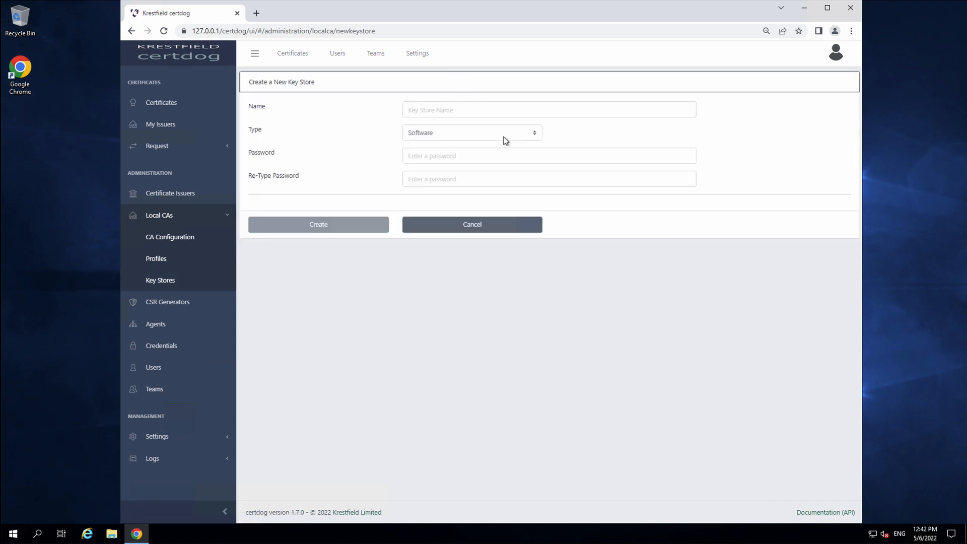
{"action": "left_click", "coordinate": [488, 132]}
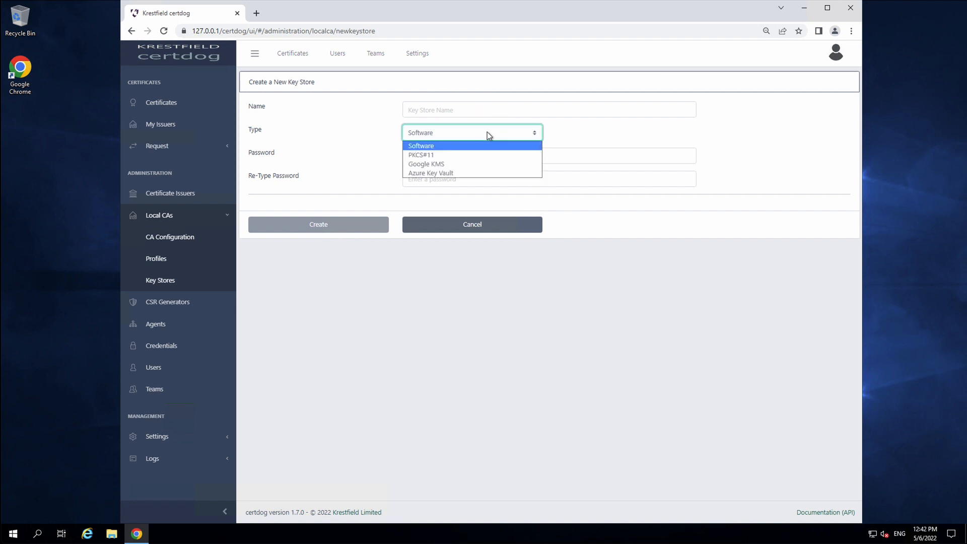
{"action": "left_click", "coordinate": [467, 155]}
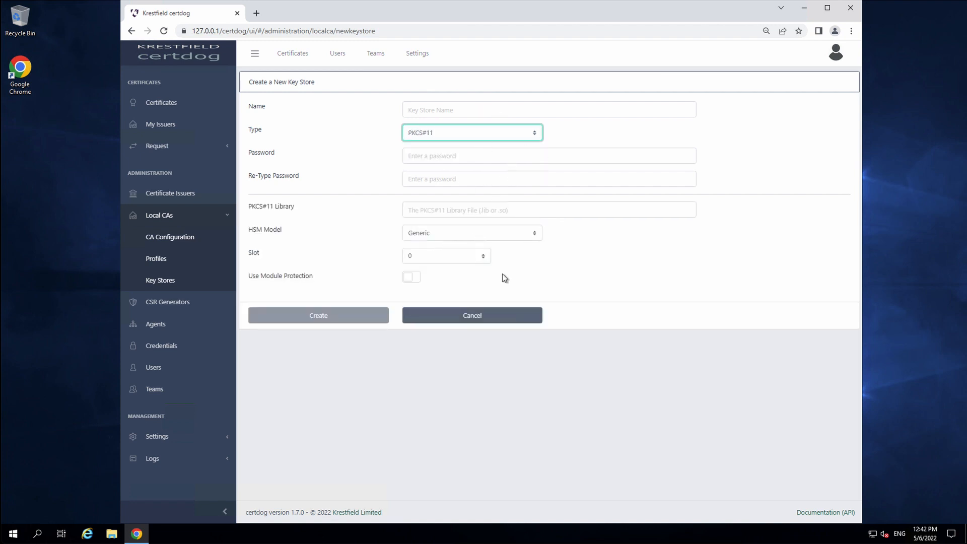
{"action": "left_click", "coordinate": [525, 233]}
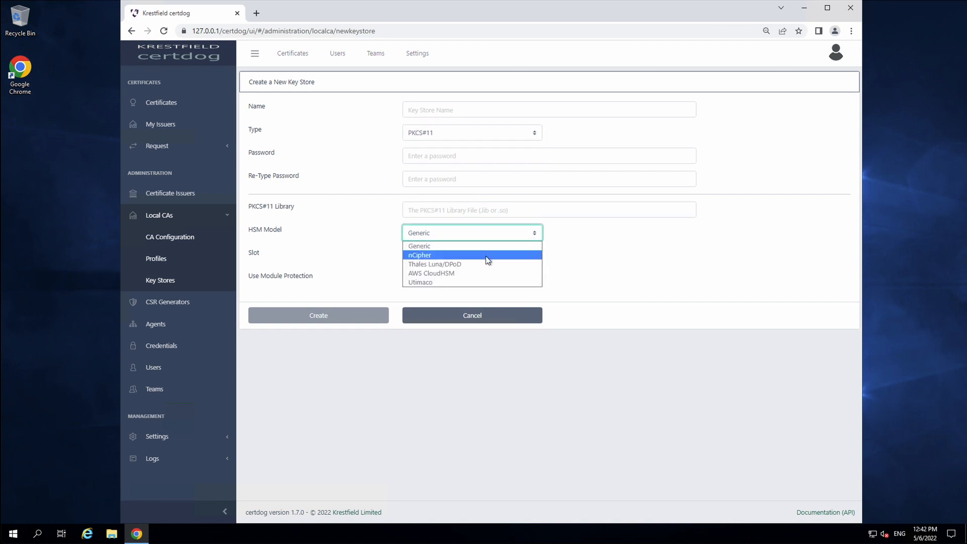
{"action": "left_click", "coordinate": [597, 268]}
{"action": "left_click", "coordinate": [506, 135]}
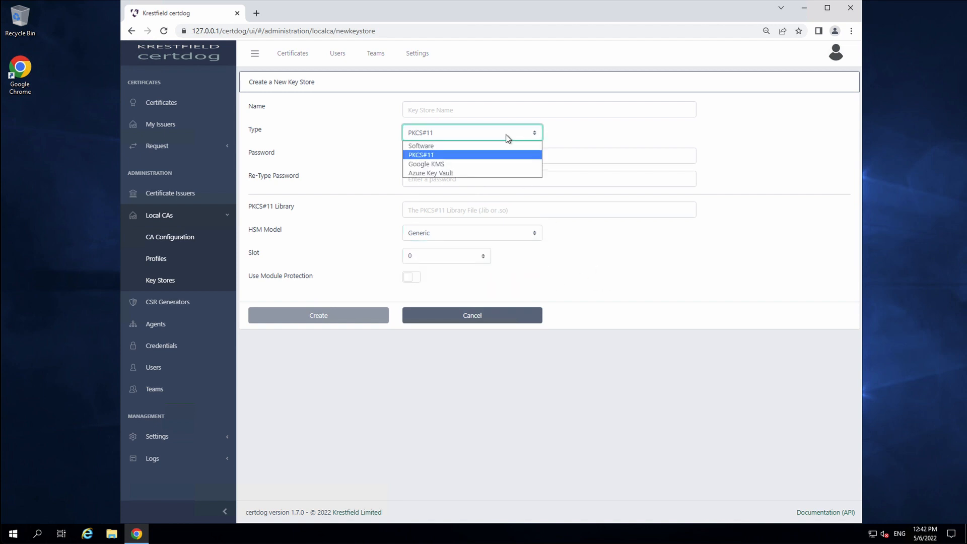
{"action": "left_click", "coordinate": [468, 163]}
{"action": "left_click", "coordinate": [492, 132]}
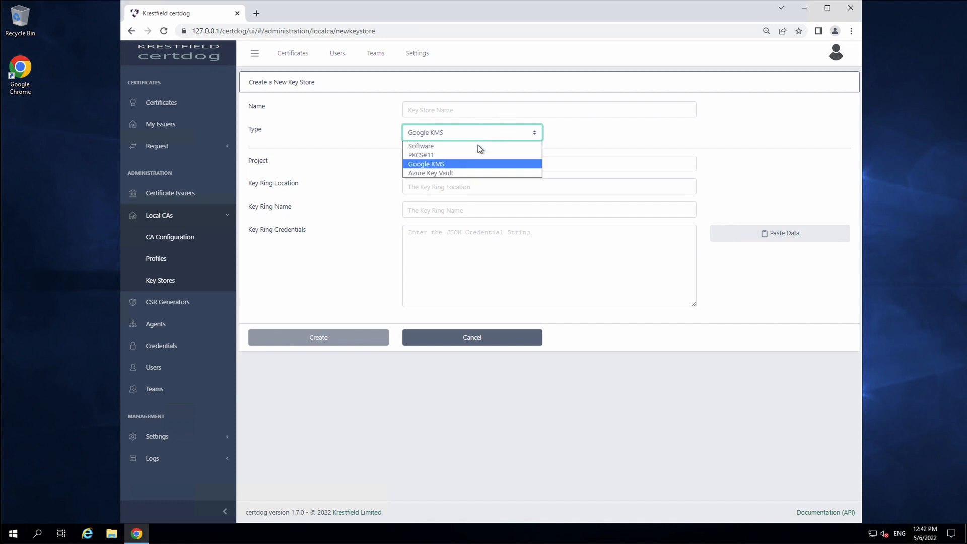
{"action": "left_click", "coordinate": [459, 173]}
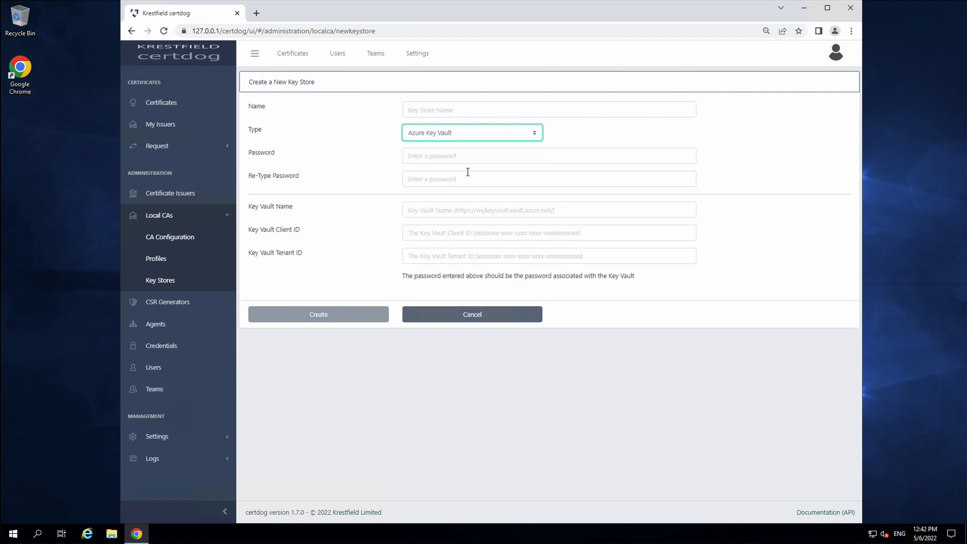
{"action": "left_click", "coordinate": [491, 135]}
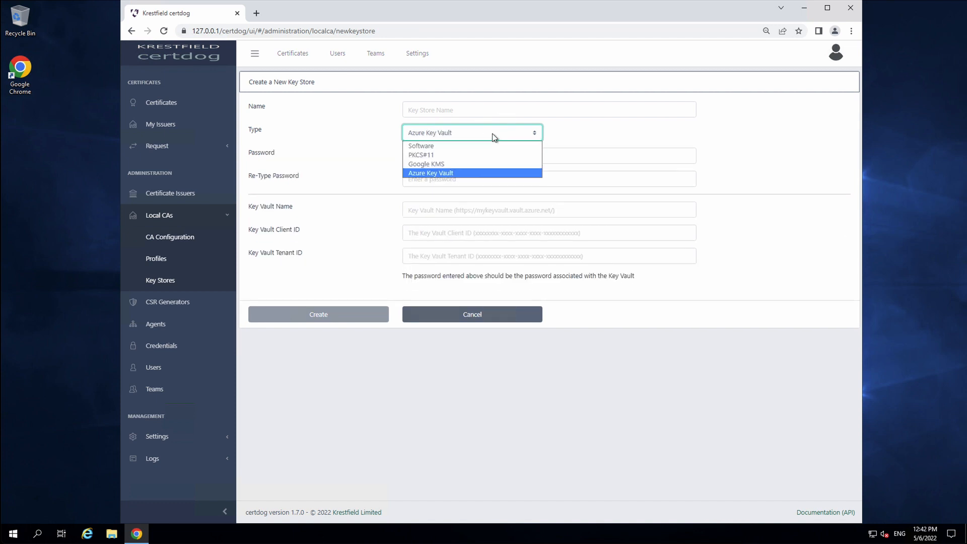
{"action": "left_click", "coordinate": [469, 149]}
Name it 'Software Key Store', enter and confirm its password, and create it
{"action": "left_click", "coordinate": [461, 110]}
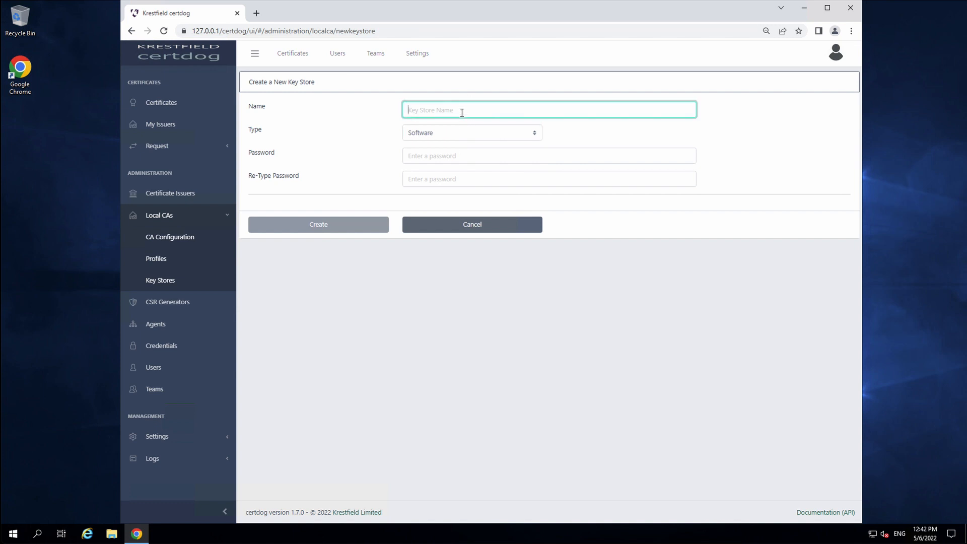
{"action": "type", "text": "Software Key Store"}
{"action": "left_click", "coordinate": [481, 160]}
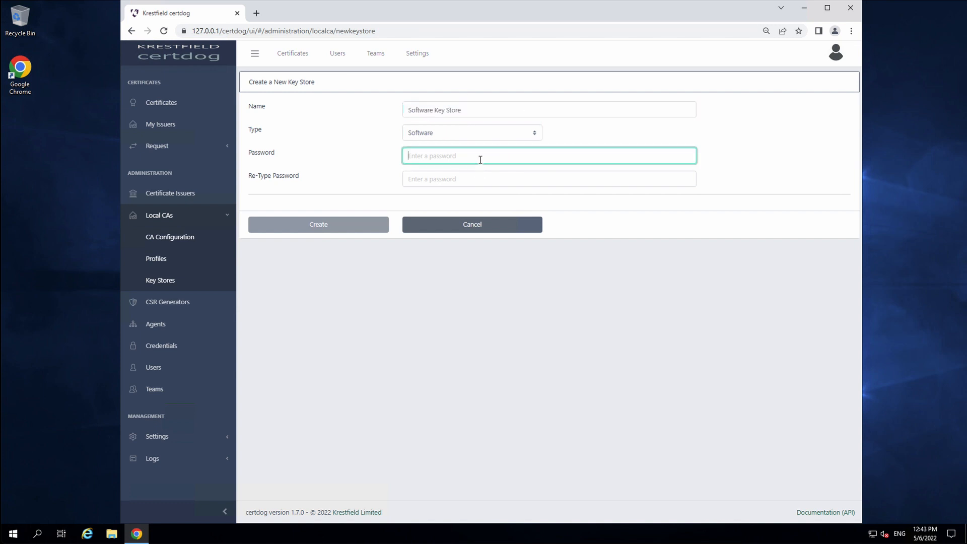
{"action": "type", "text": "password"}
{"action": "key", "text": "Tab"}
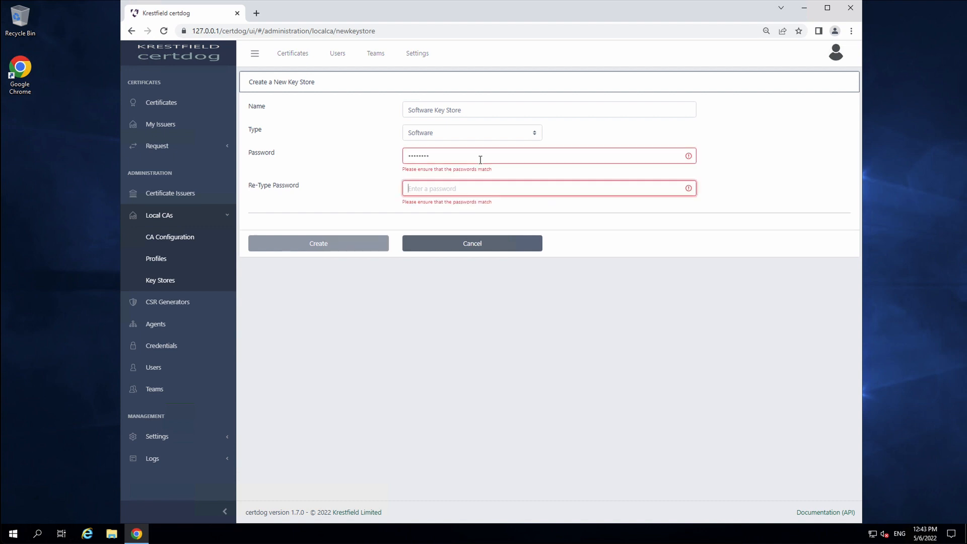
{"action": "type", "text": "pa"}
{"action": "key", "text": "BackSpace"}
{"action": "key", "text": "BackSpace"}
{"action": "type", "text": "password"}
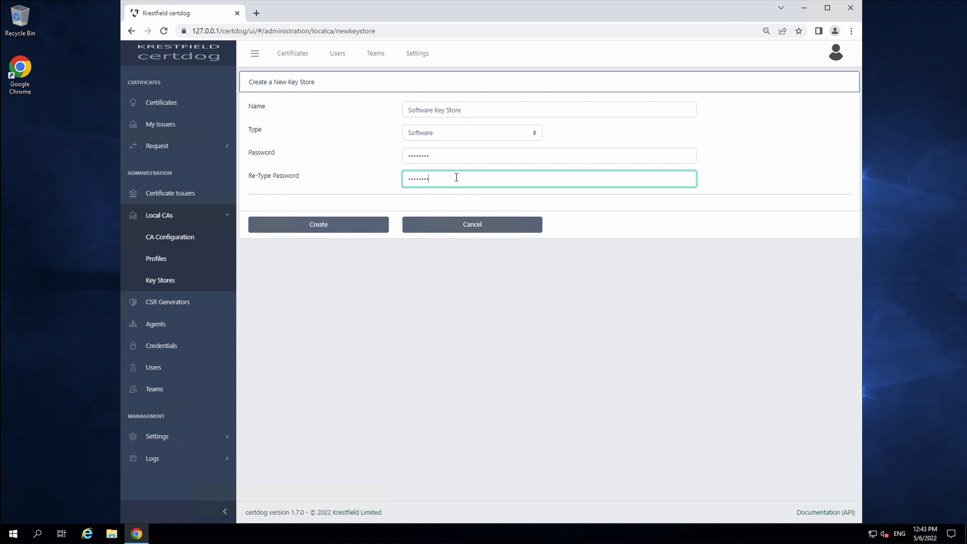
{"action": "left_click", "coordinate": [326, 227]}
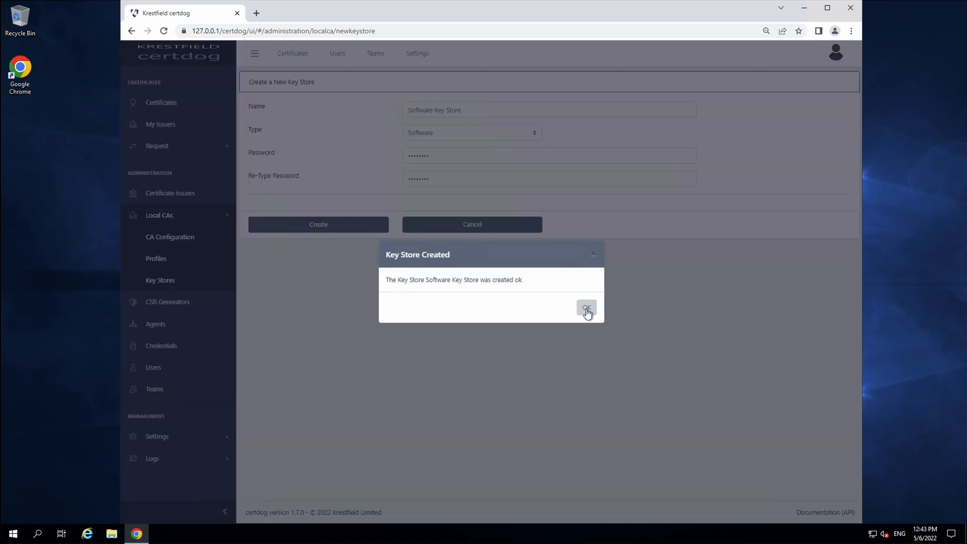
{"action": "left_click", "coordinate": [587, 308]}
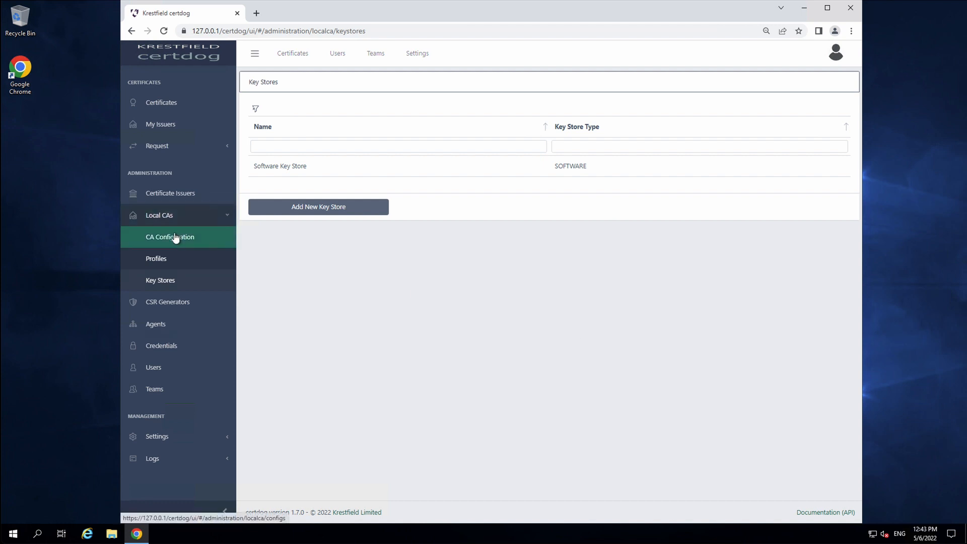
Start a new local CA named Root CA on Software Key Store with type Root CA
{"action": "left_click", "coordinate": [175, 238]}
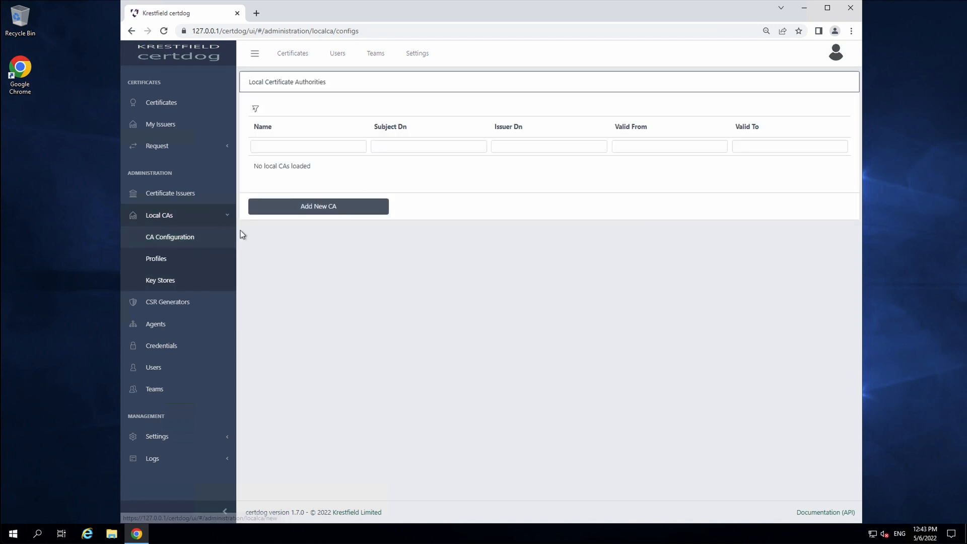
{"action": "left_click", "coordinate": [336, 207]}
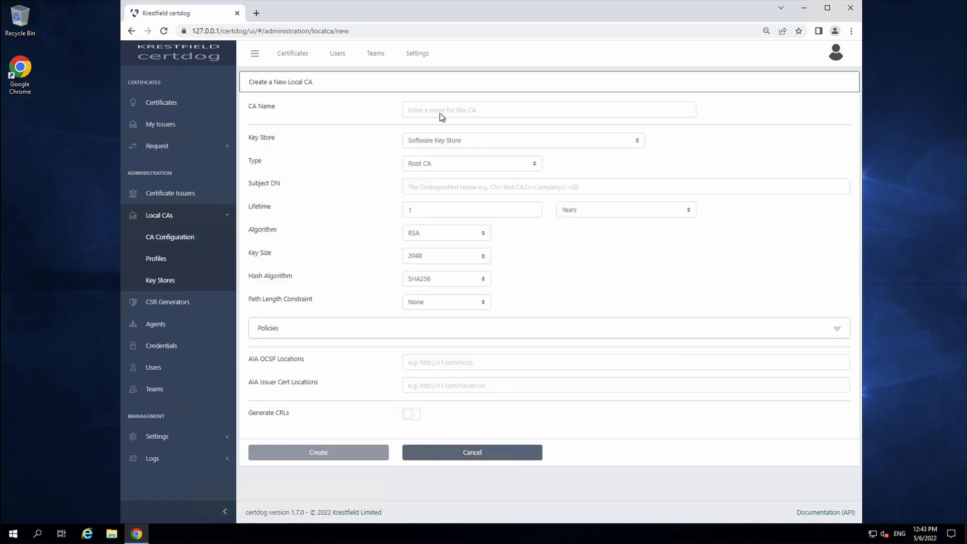
{"action": "left_click", "coordinate": [451, 110]}
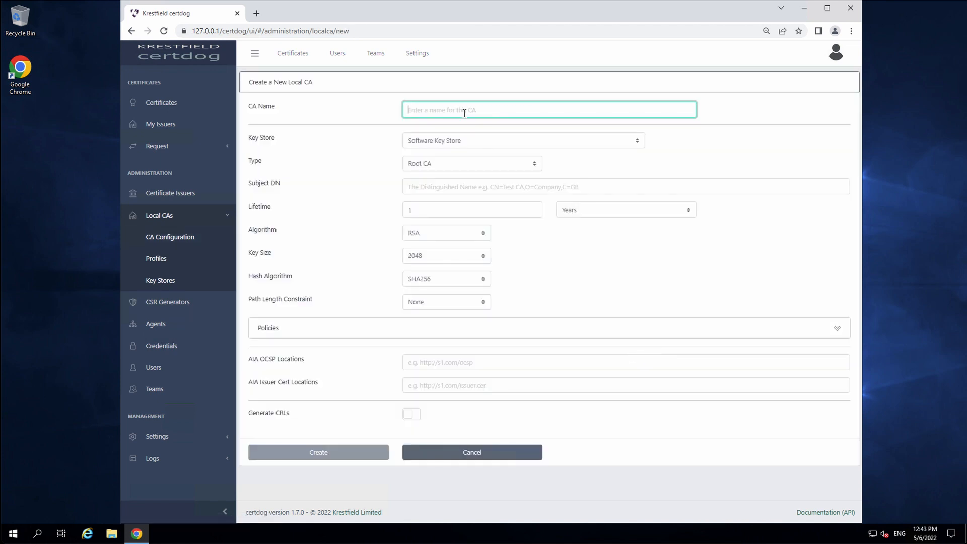
{"action": "type", "text": "Root CA"}
{"action": "left_click", "coordinate": [450, 146]}
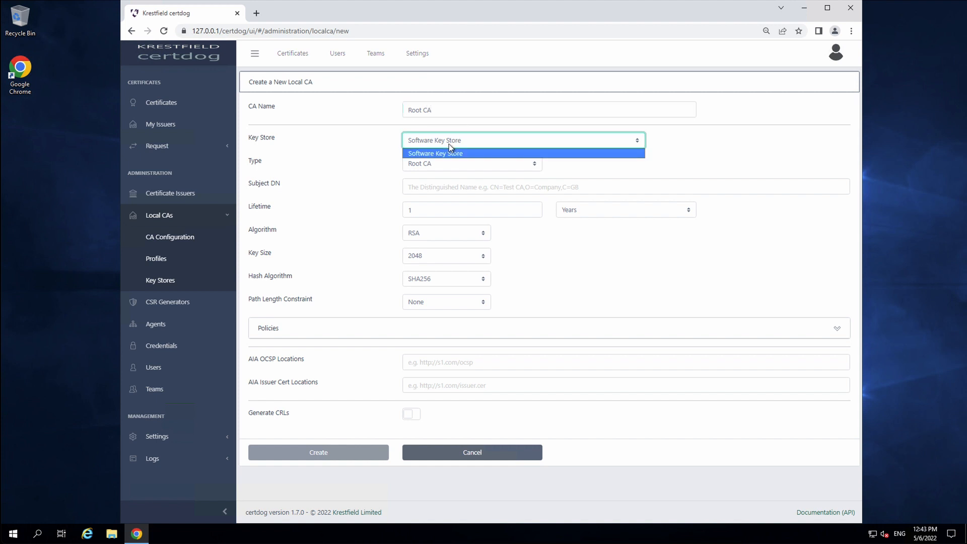
{"action": "left_click", "coordinate": [448, 151]}
{"action": "left_click", "coordinate": [540, 166]}
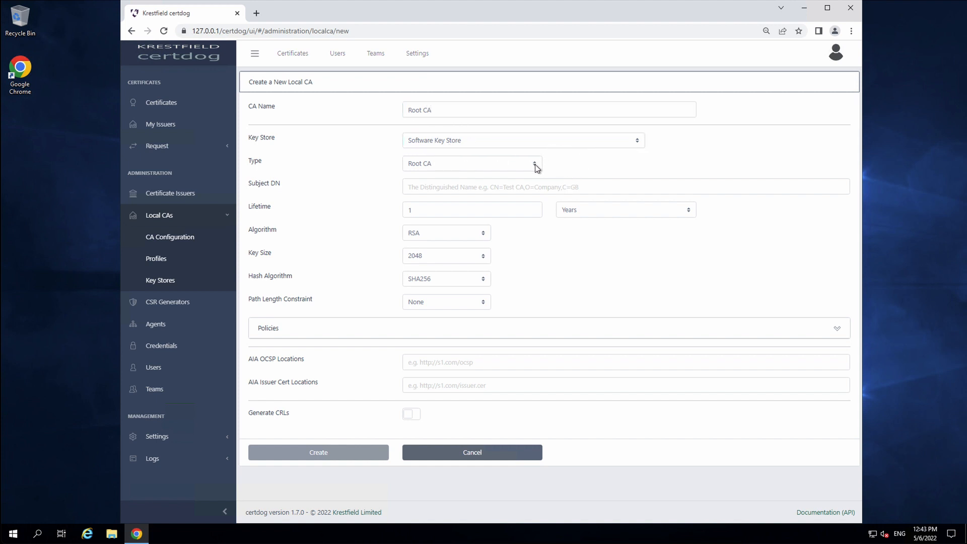
{"action": "left_click", "coordinate": [528, 163]}
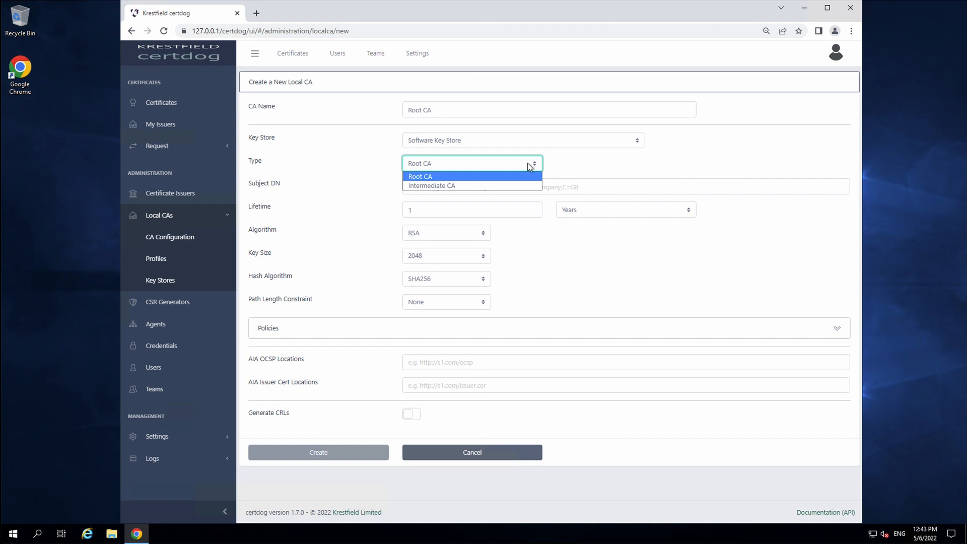
{"action": "left_click", "coordinate": [554, 162]}
Set subject CN=Root CA,O=Certdog, 5-year lifetime, RSA 4096-bit key and SHA256 hash
{"action": "left_click", "coordinate": [524, 191]}
{"action": "type", "text": "CN"}
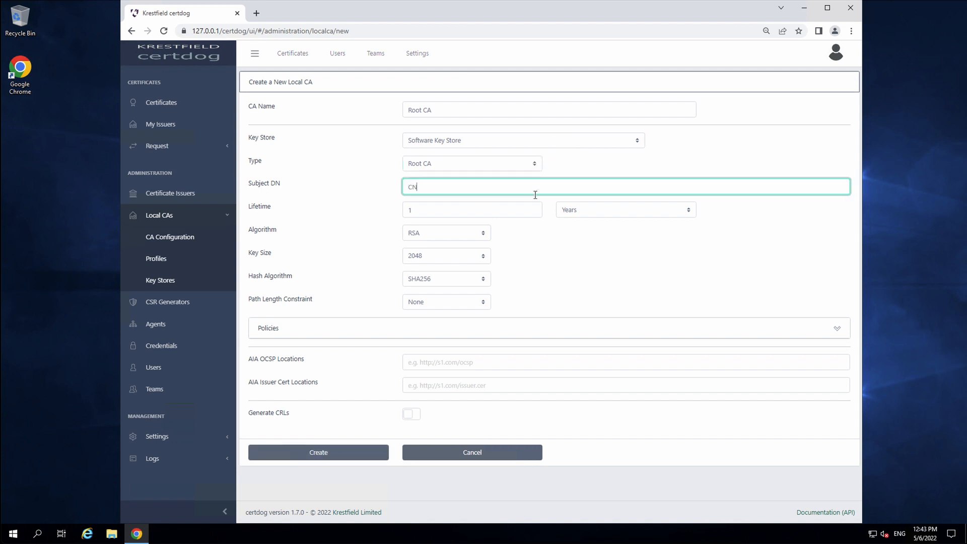
{"action": "type", "text": "=Root CA,O=Certdog"}
{"action": "key", "text": "Tab"}
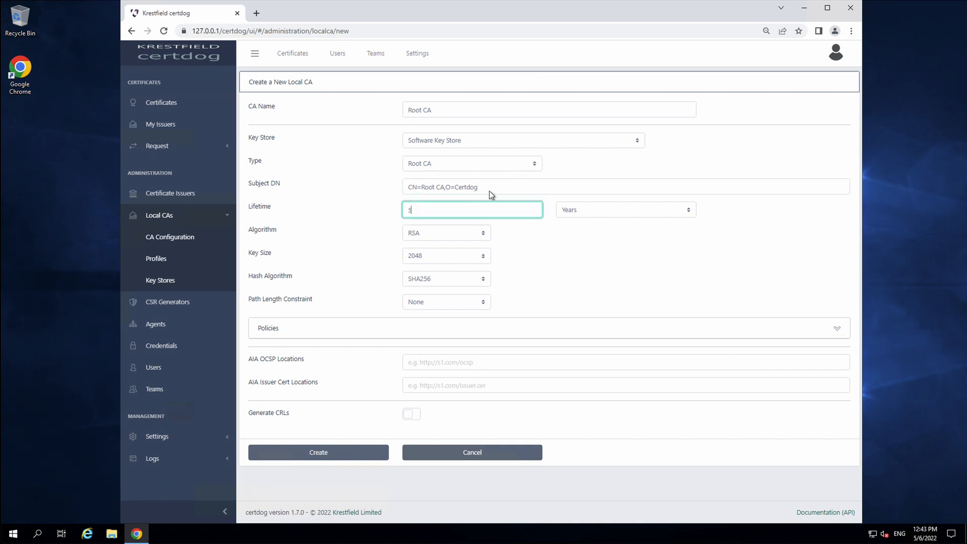
{"action": "type", "text": "5"}
{"action": "left_click", "coordinate": [541, 252]}
{"action": "left_click", "coordinate": [439, 232]}
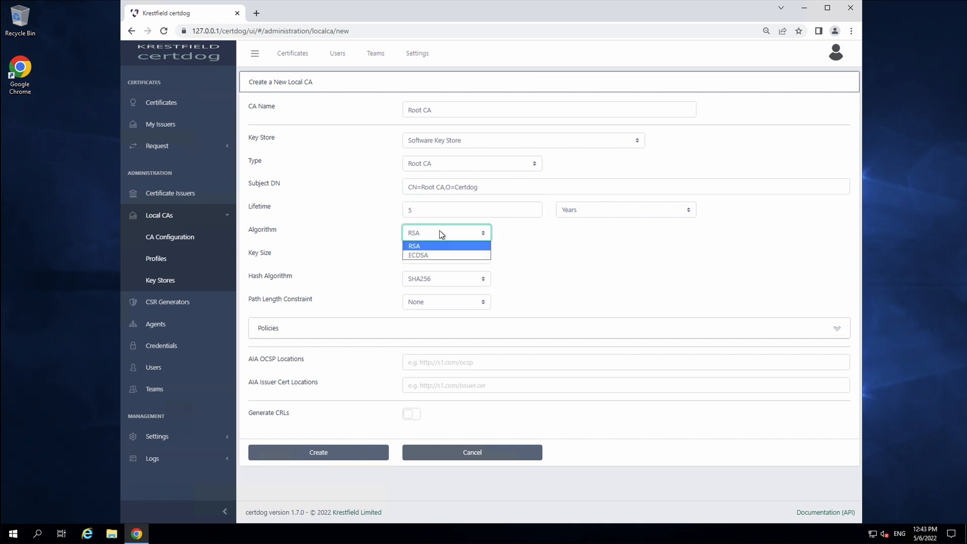
{"action": "left_click", "coordinate": [526, 239]}
{"action": "left_click", "coordinate": [475, 258]}
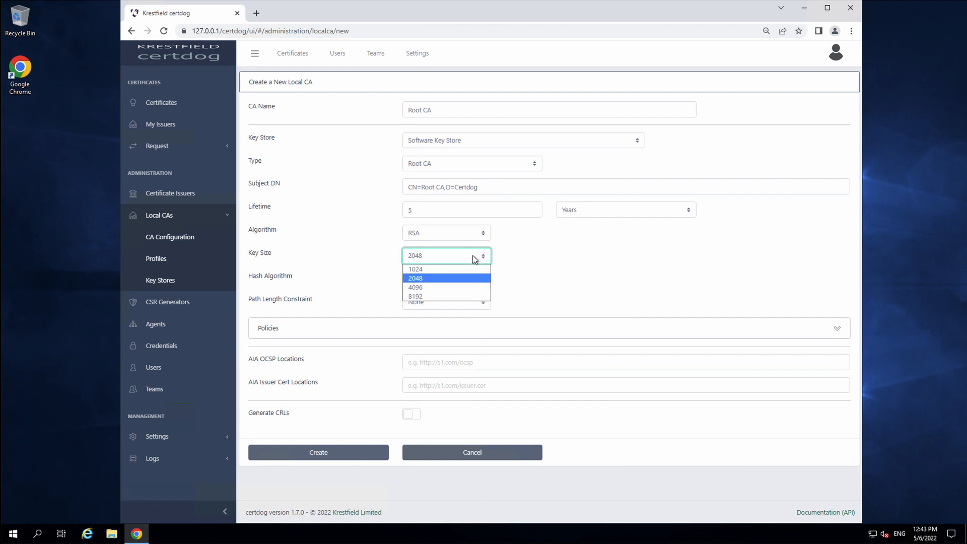
{"action": "left_click", "coordinate": [430, 287]}
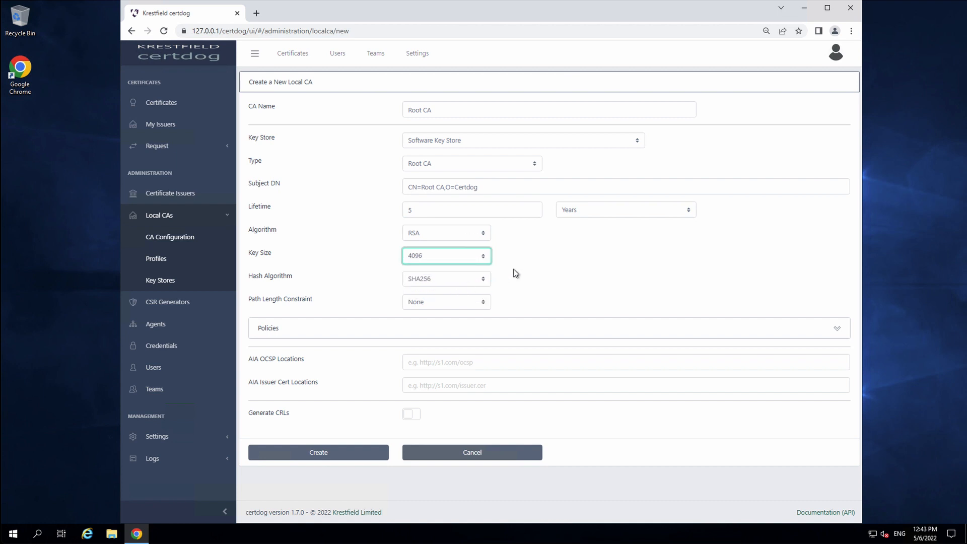
{"action": "left_click", "coordinate": [548, 265]}
{"action": "left_click", "coordinate": [483, 282]}
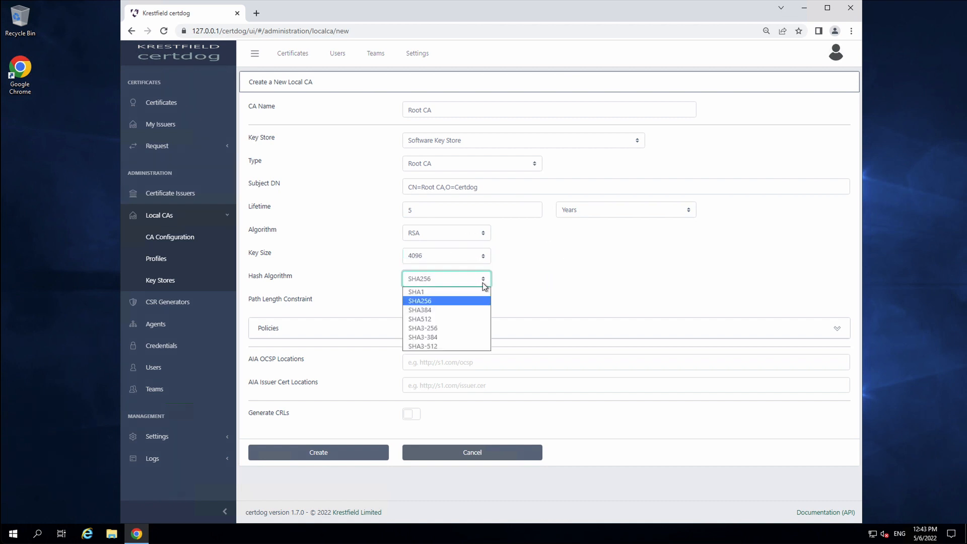
{"action": "left_click", "coordinate": [569, 272]}
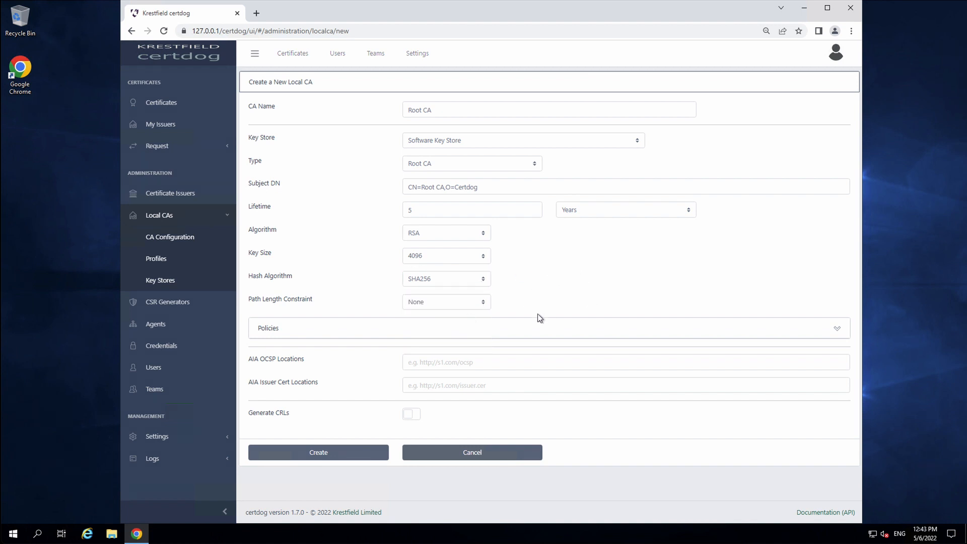
{"action": "left_click", "coordinate": [511, 327]}
Try the User Notice policy type, revert to OID Only, and enable Generate CRLs for the Root CA
{"action": "scroll", "coordinate": [528, 352], "scroll_direction": "down", "scroll_amount": 1}
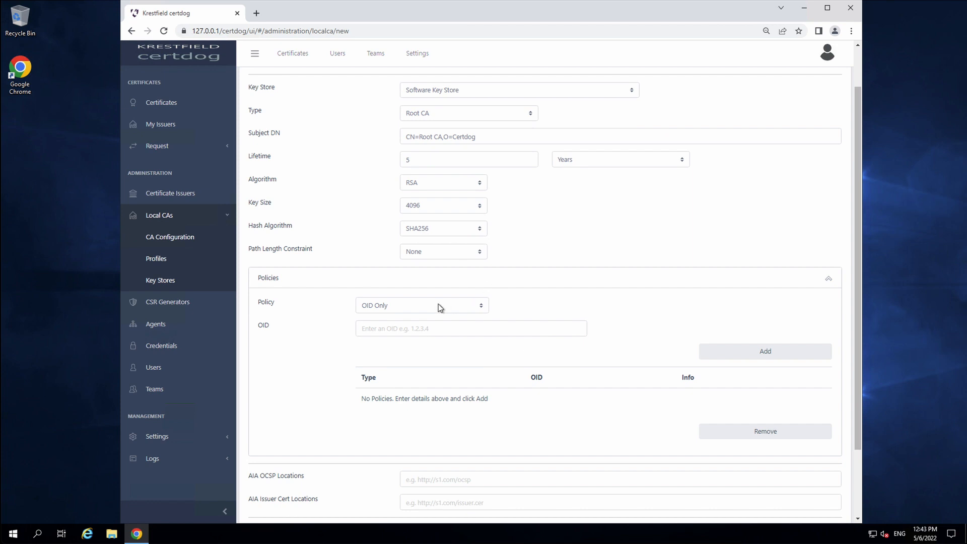
{"action": "left_click", "coordinate": [479, 309]}
{"action": "left_click", "coordinate": [466, 326]}
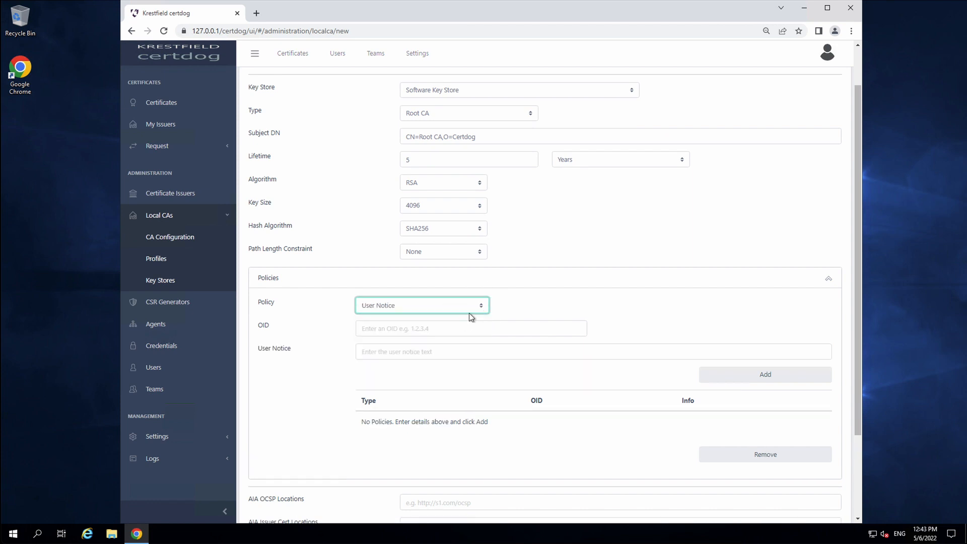
{"action": "left_click", "coordinate": [477, 308]}
{"action": "left_click", "coordinate": [479, 316]}
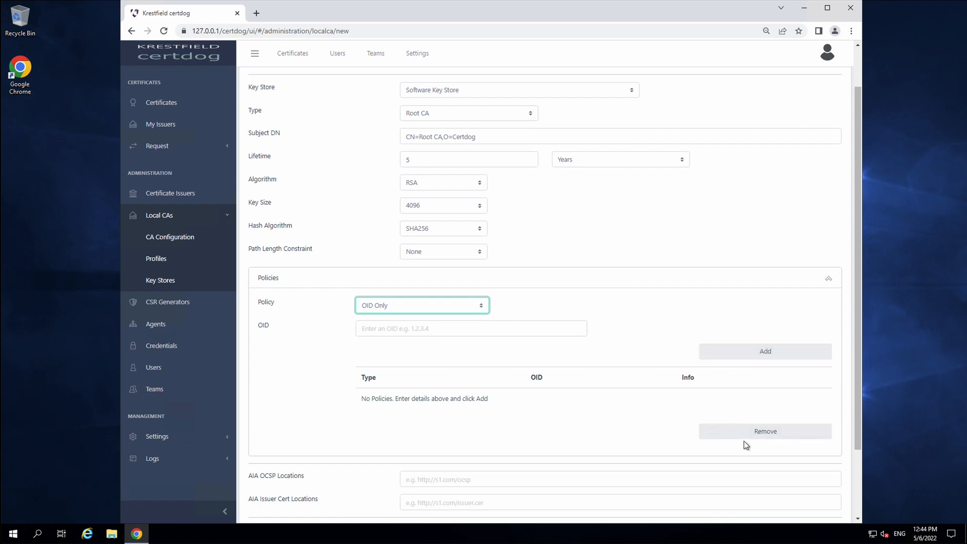
{"action": "left_click", "coordinate": [828, 277]}
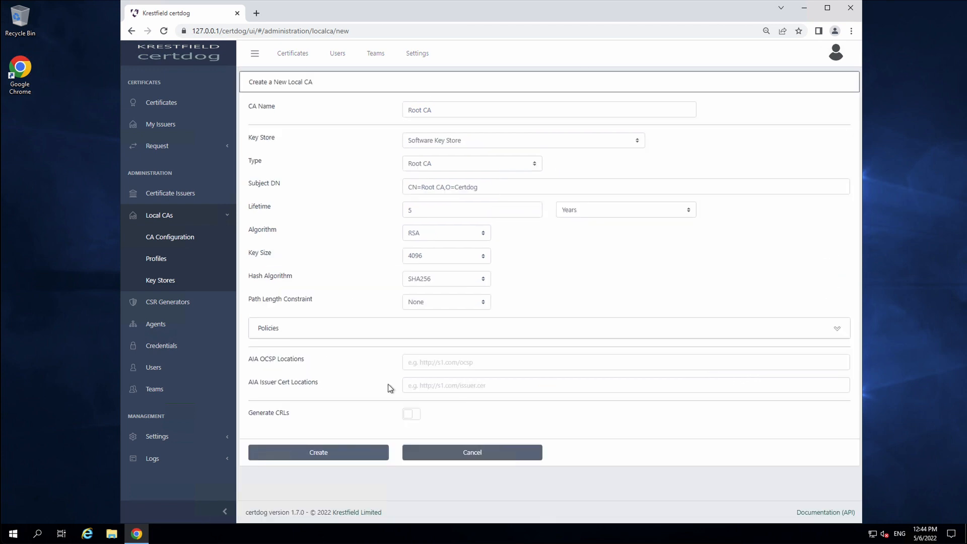
{"action": "left_click", "coordinate": [412, 417]}
{"action": "scroll", "coordinate": [520, 393], "scroll_direction": "down", "scroll_amount": 1}
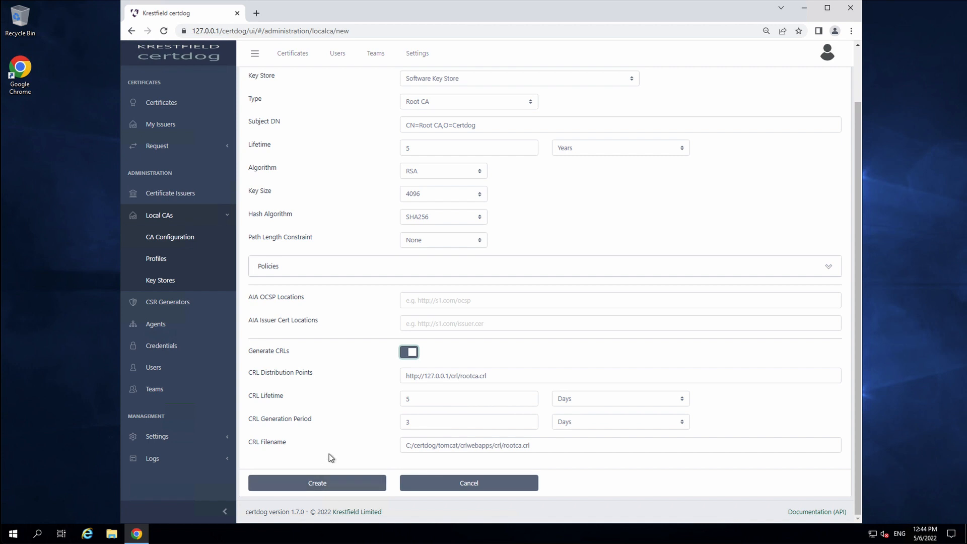
Create the Root CA and open its View/Edit settings
{"action": "left_click", "coordinate": [334, 489]}
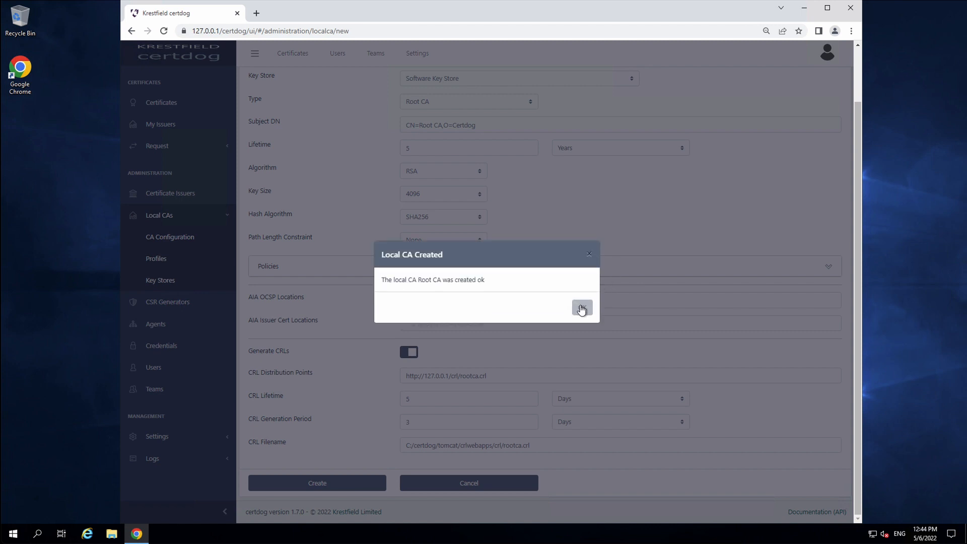
{"action": "left_click", "coordinate": [582, 306]}
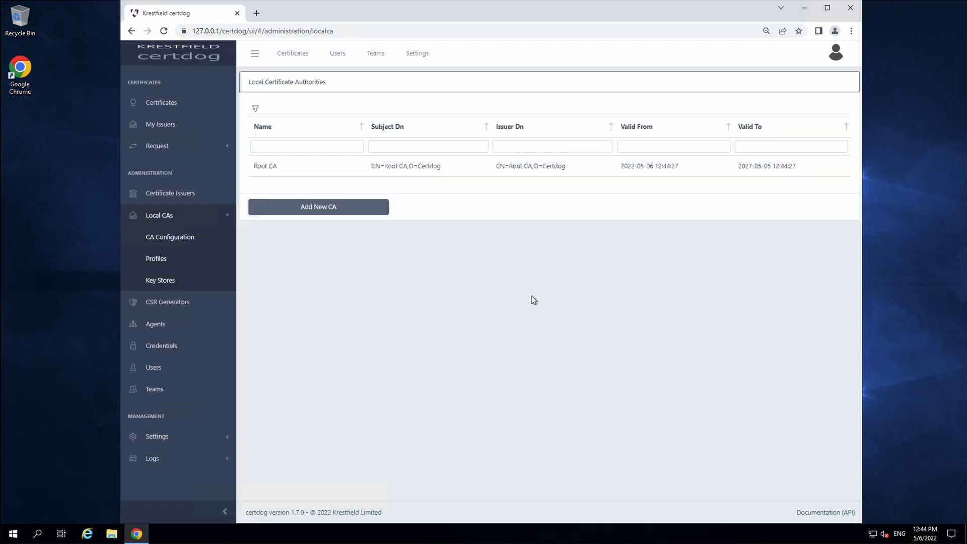
{"action": "left_click", "coordinate": [312, 169]}
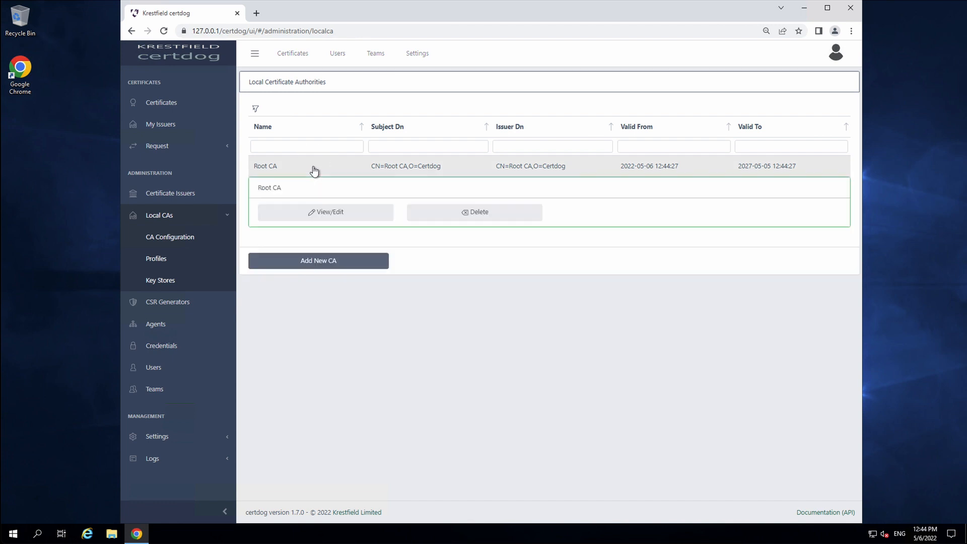
{"action": "left_click", "coordinate": [323, 212]}
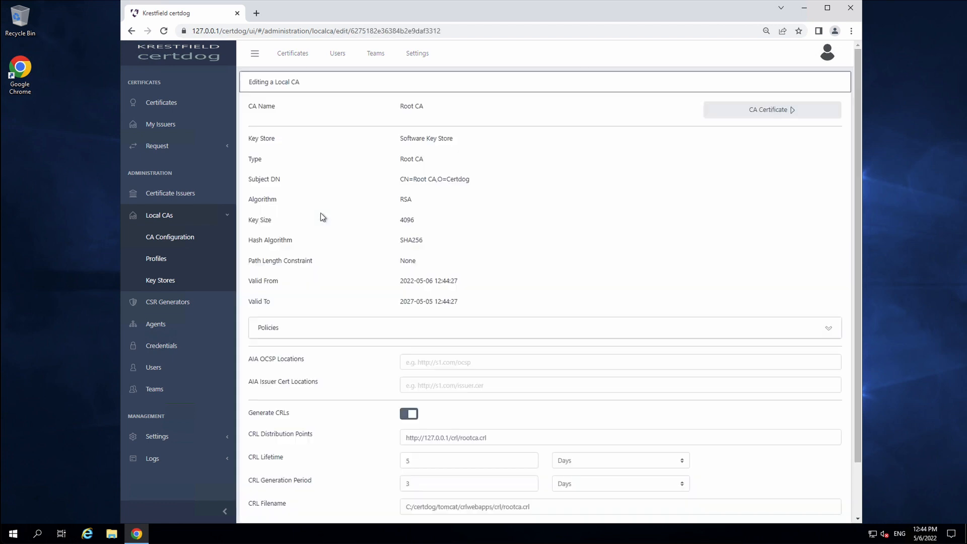
Review the Root CA settings, expanding and collapsing Policies, then leave without saving
{"action": "scroll", "coordinate": [623, 268], "scroll_direction": "down", "scroll_amount": 1}
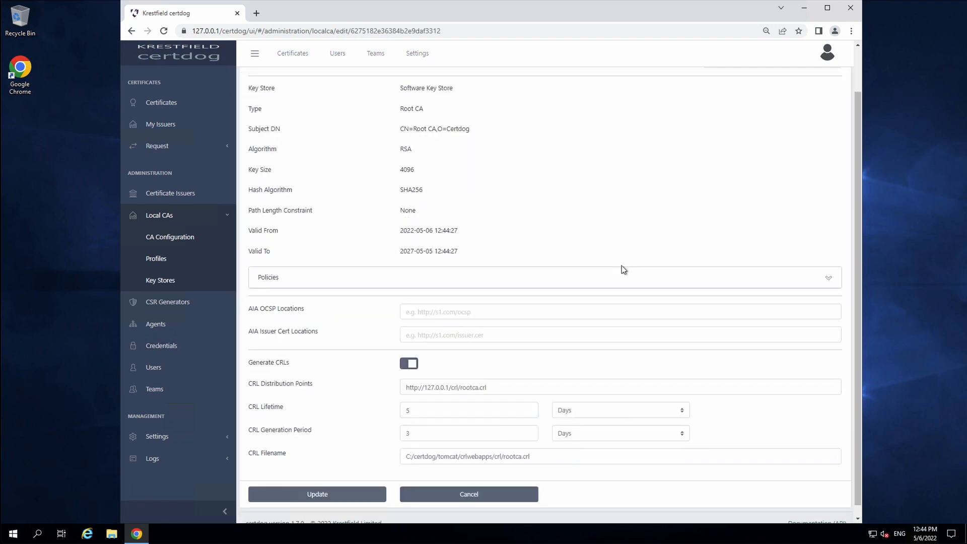
{"action": "scroll", "coordinate": [605, 272], "scroll_direction": "up", "scroll_amount": 1}
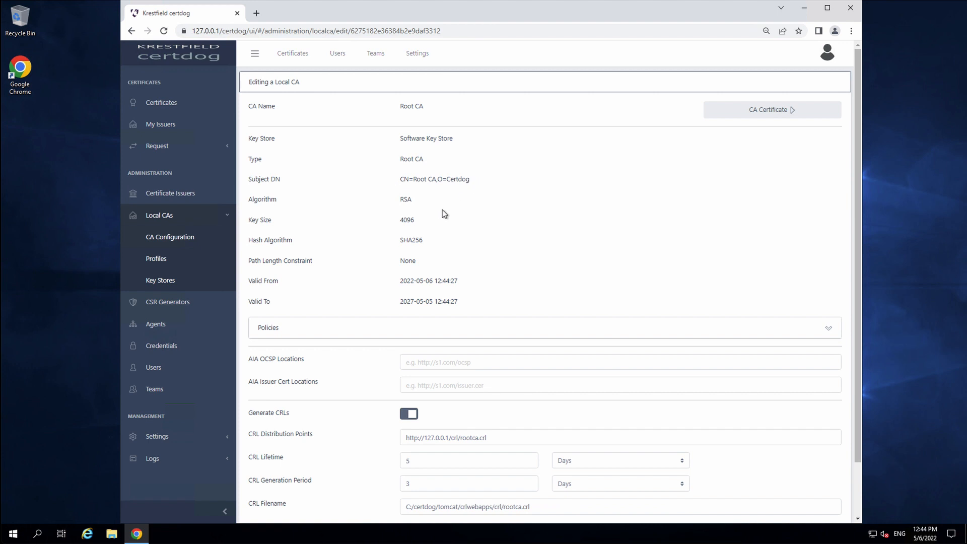
{"action": "left_click", "coordinate": [313, 328]}
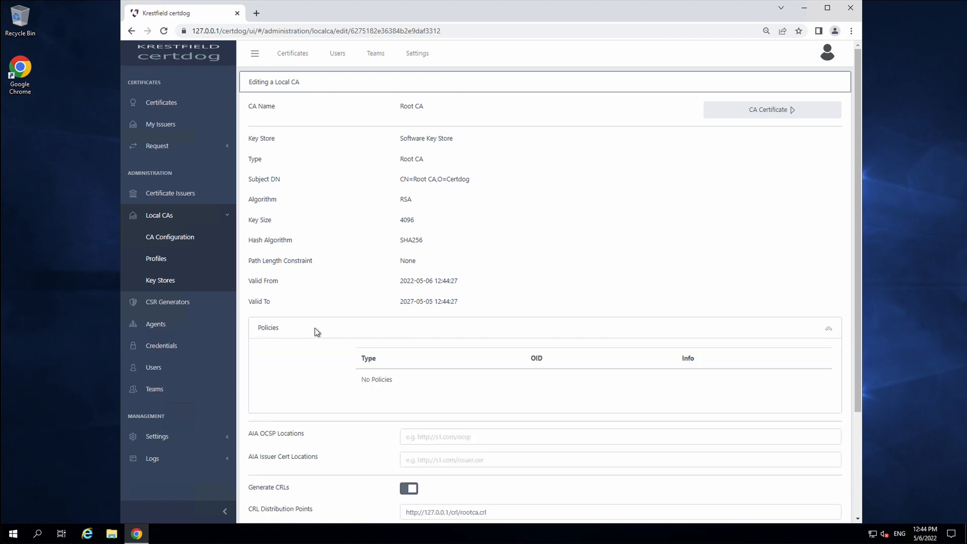
{"action": "left_click", "coordinate": [378, 332]}
{"action": "scroll", "coordinate": [447, 300], "scroll_direction": "down", "scroll_amount": 1}
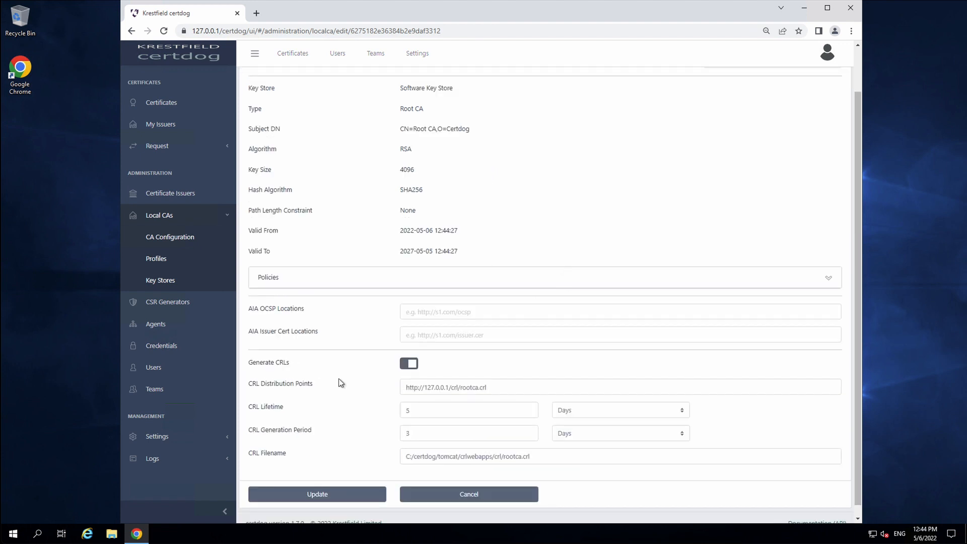
{"action": "scroll", "coordinate": [319, 404], "scroll_direction": "down", "scroll_amount": 1}
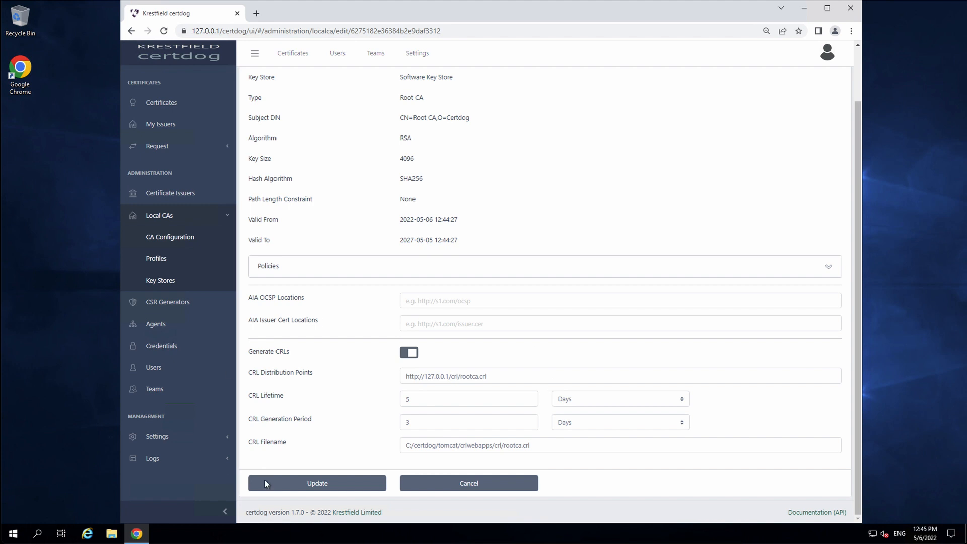
{"action": "left_click", "coordinate": [489, 493]}
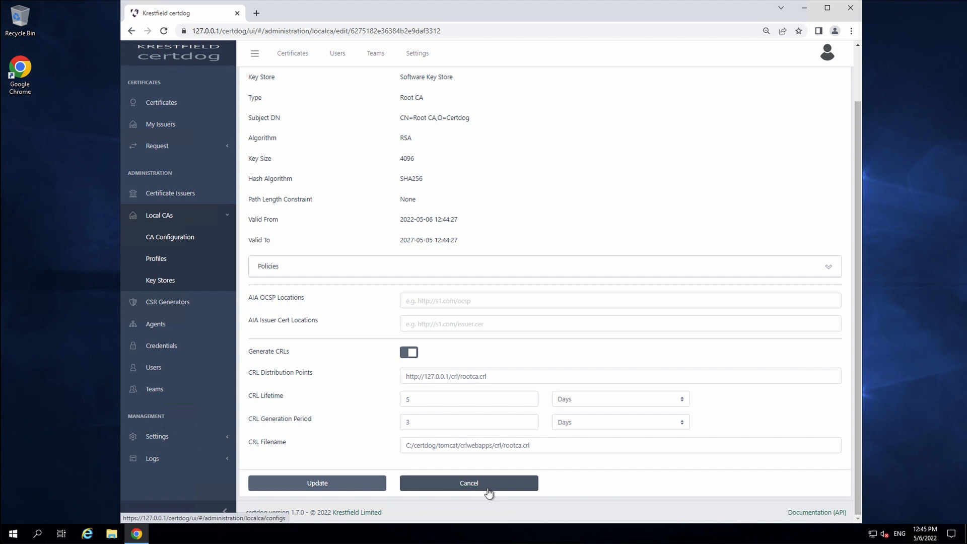
Start a new local CA named Issuing CA as an Intermediate CA issued by the local Root CA
{"action": "left_click", "coordinate": [489, 493]}
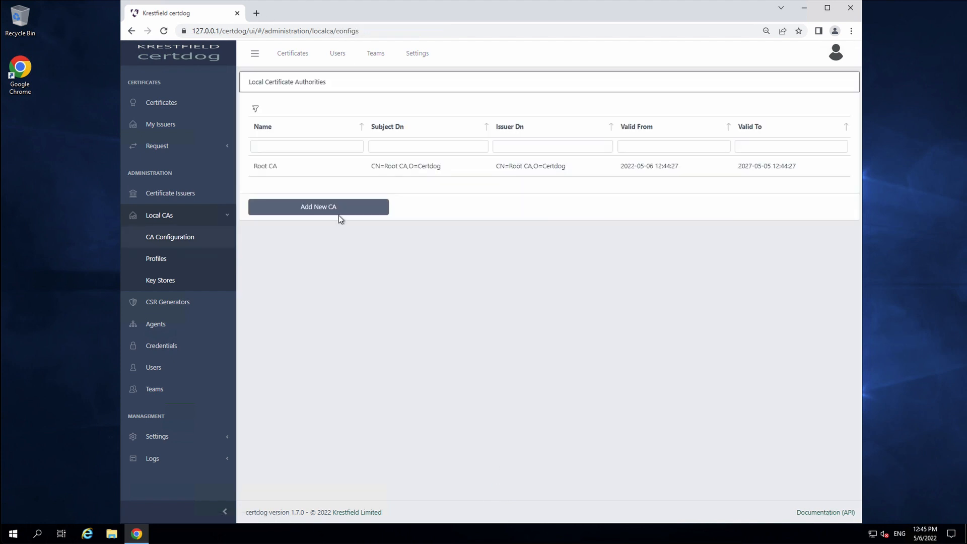
{"action": "left_click", "coordinate": [306, 214]}
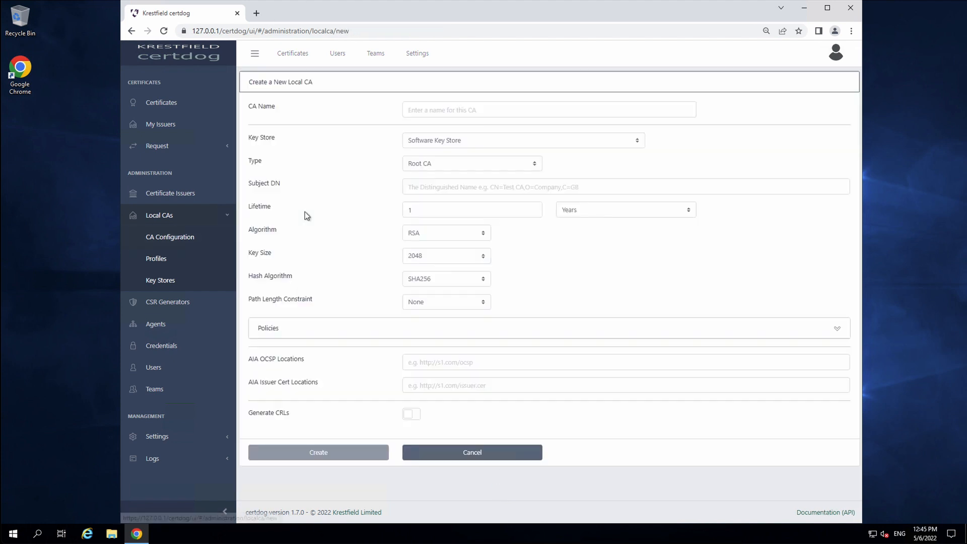
{"action": "left_click", "coordinate": [510, 113]}
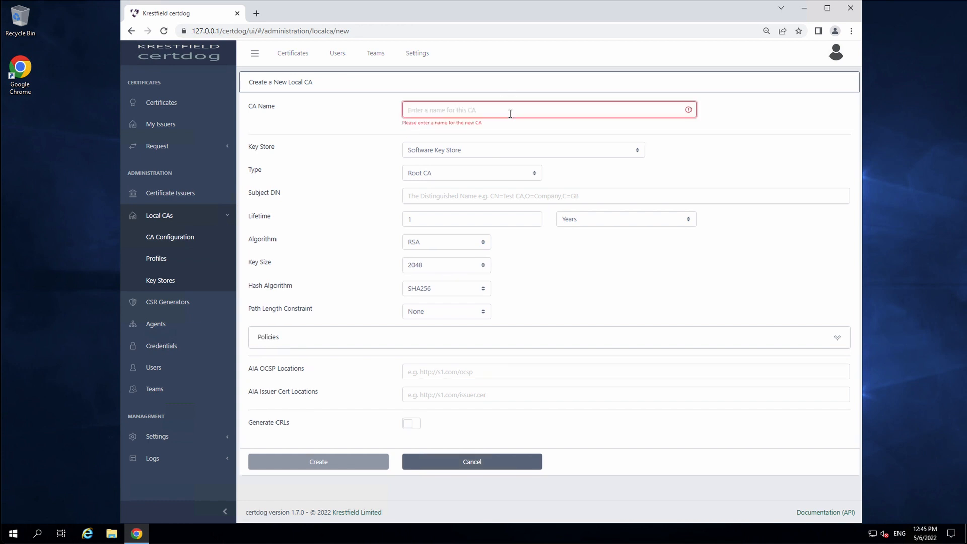
{"action": "type", "text": "Issuing CA"}
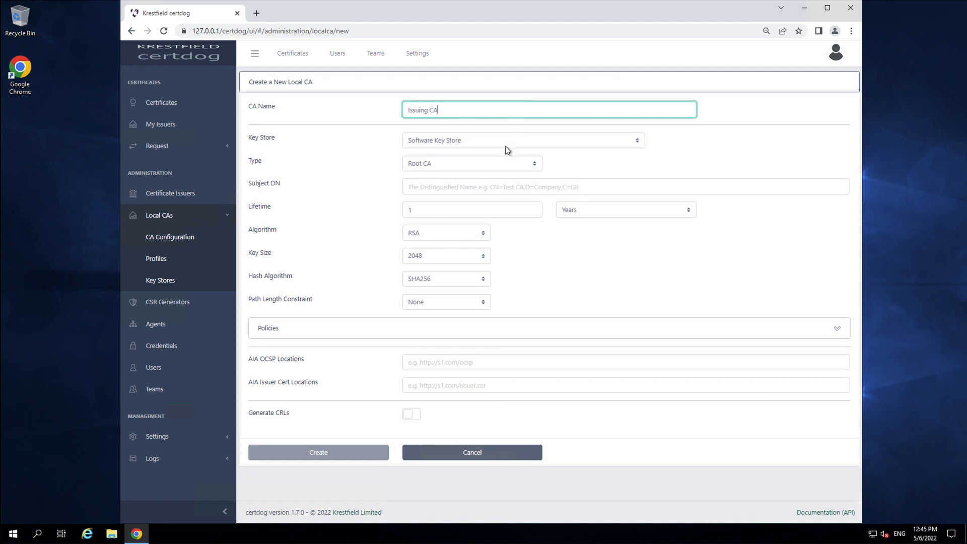
{"action": "left_click", "coordinate": [479, 165]}
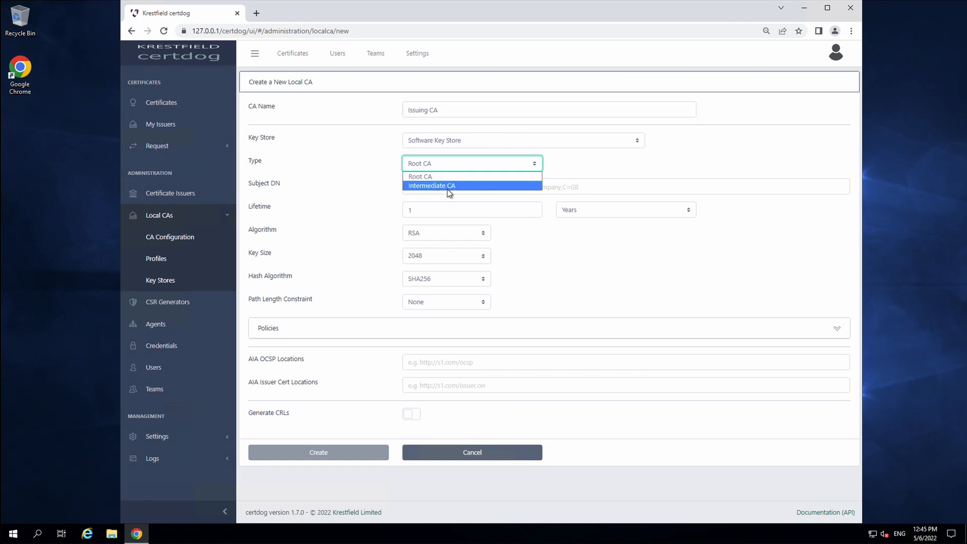
{"action": "left_click", "coordinate": [449, 187]}
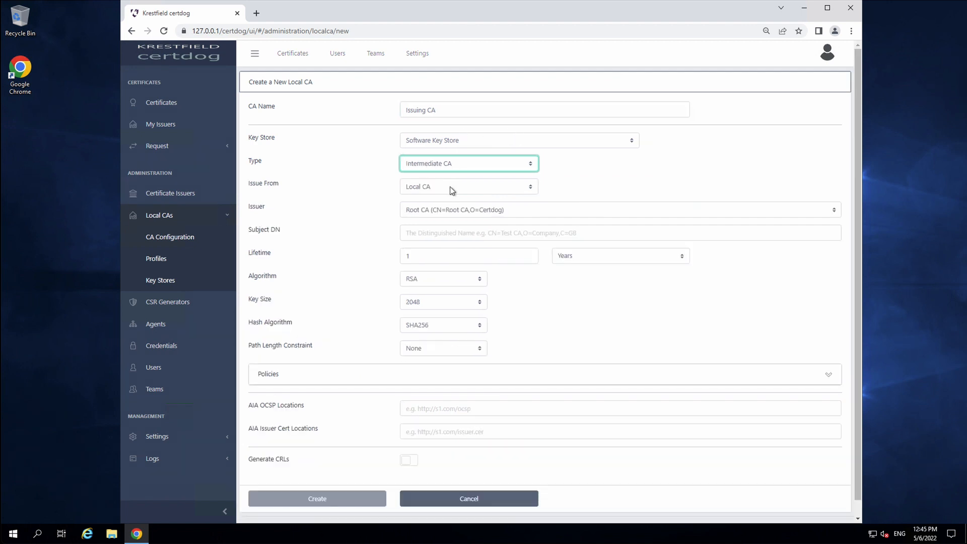
{"action": "left_click", "coordinate": [526, 191]}
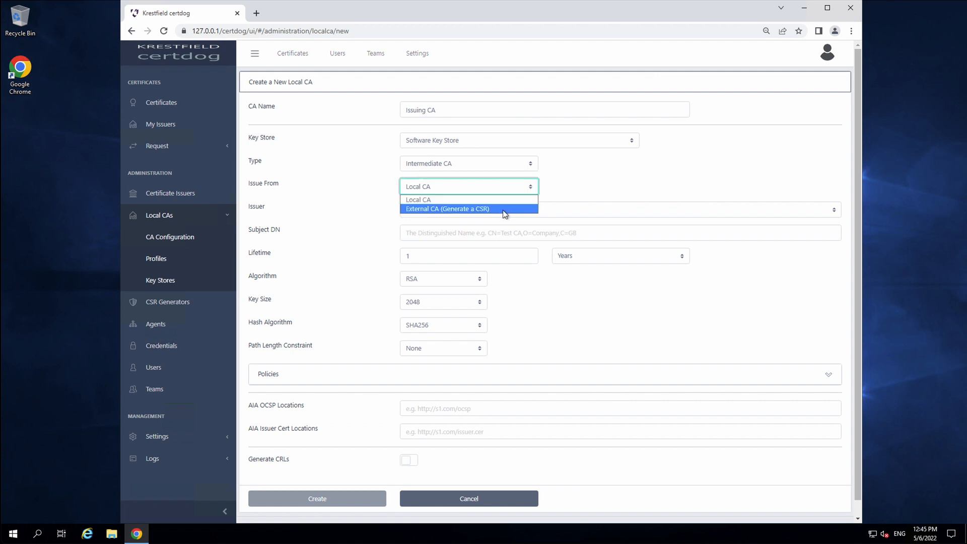
{"action": "left_click", "coordinate": [621, 160]}
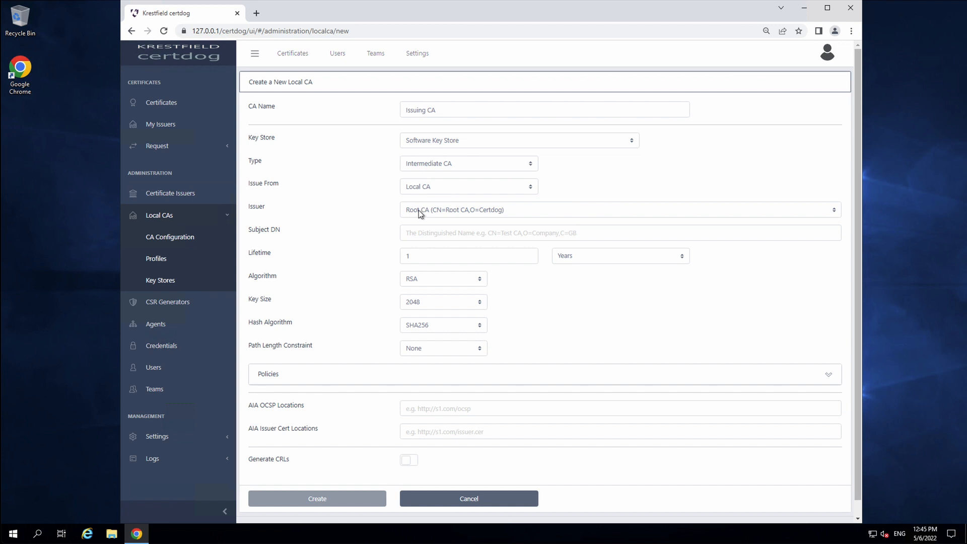
{"action": "left_click", "coordinate": [471, 210]}
{"action": "left_click", "coordinate": [472, 220]}
{"action": "left_click", "coordinate": [601, 179]}
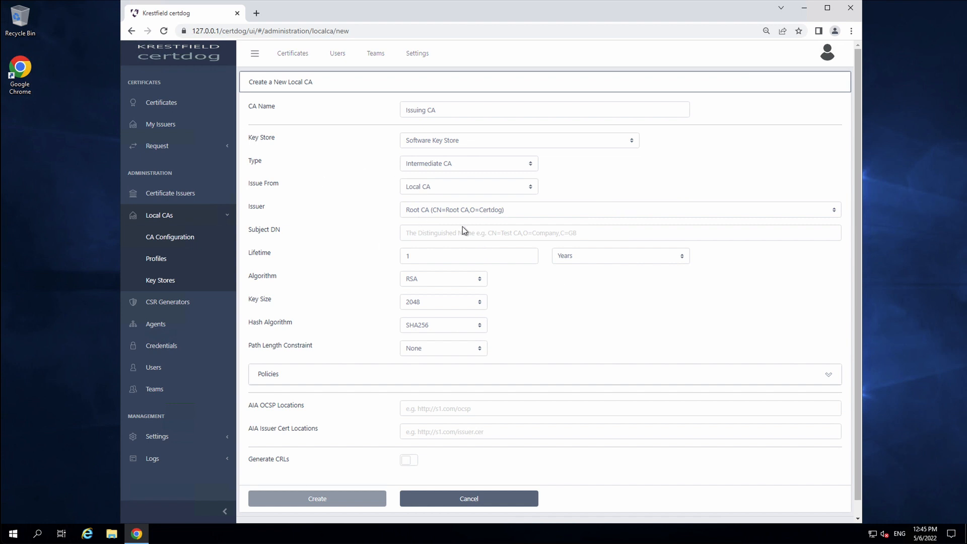
Give it subject CN=Issuing CA,O=Certdog, a 1-year lifetime and CRL generation, then create it
{"action": "left_click", "coordinate": [564, 233]}
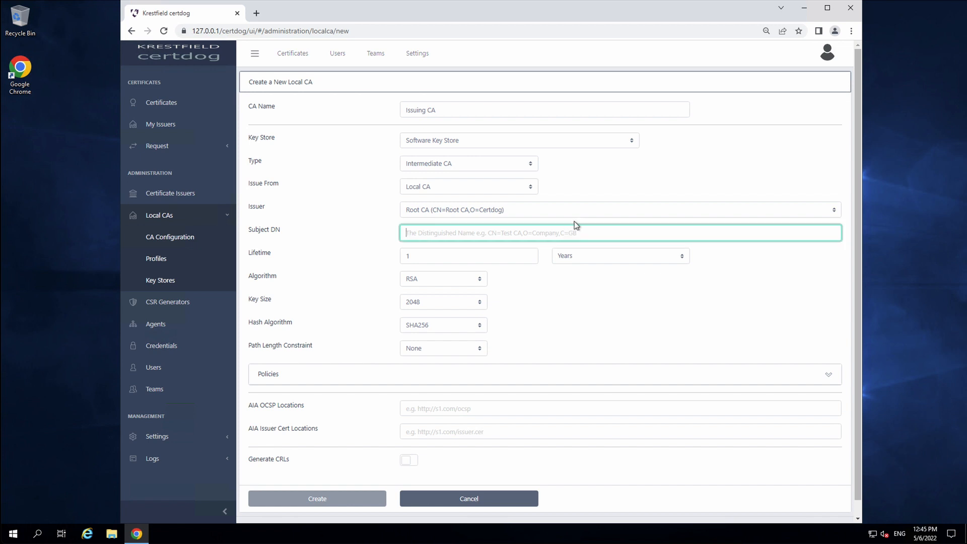
{"action": "type", "text": "CN="}
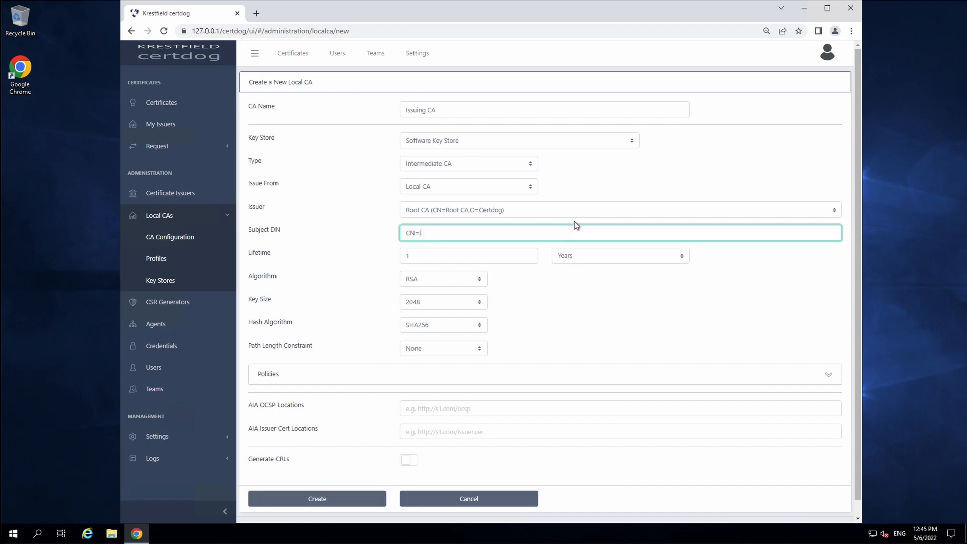
{"action": "type", "text": "Issuing CA,O=Certdog"}
{"action": "key", "text": "Tab"}
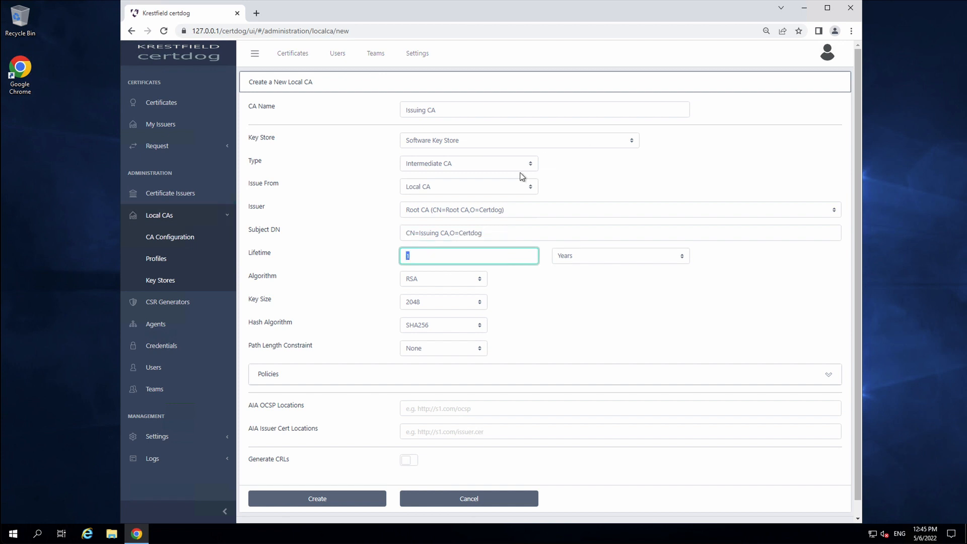
{"action": "left_click", "coordinate": [657, 278]}
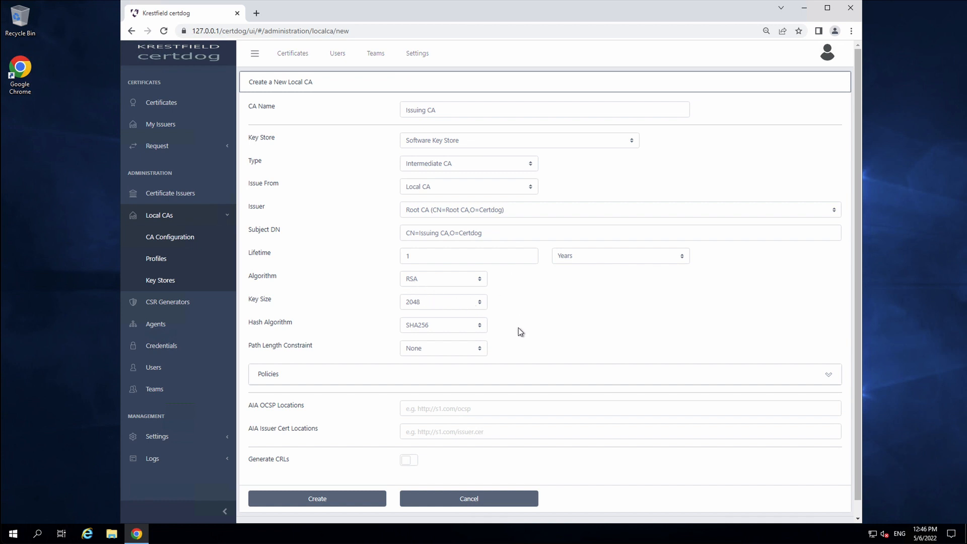
{"action": "scroll", "coordinate": [604, 329], "scroll_direction": "down", "scroll_amount": 1}
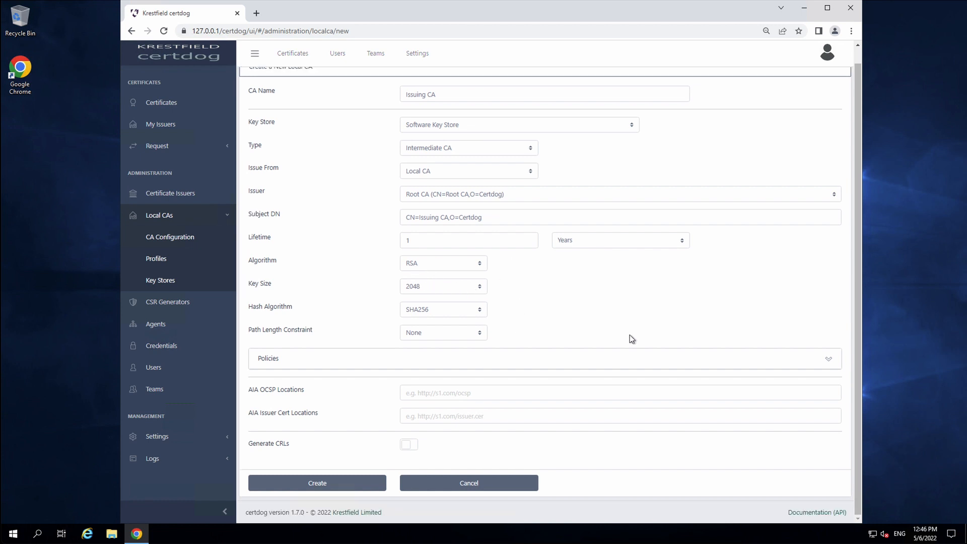
{"action": "left_click", "coordinate": [416, 448]}
{"action": "scroll", "coordinate": [503, 372], "scroll_direction": "down", "scroll_amount": 2}
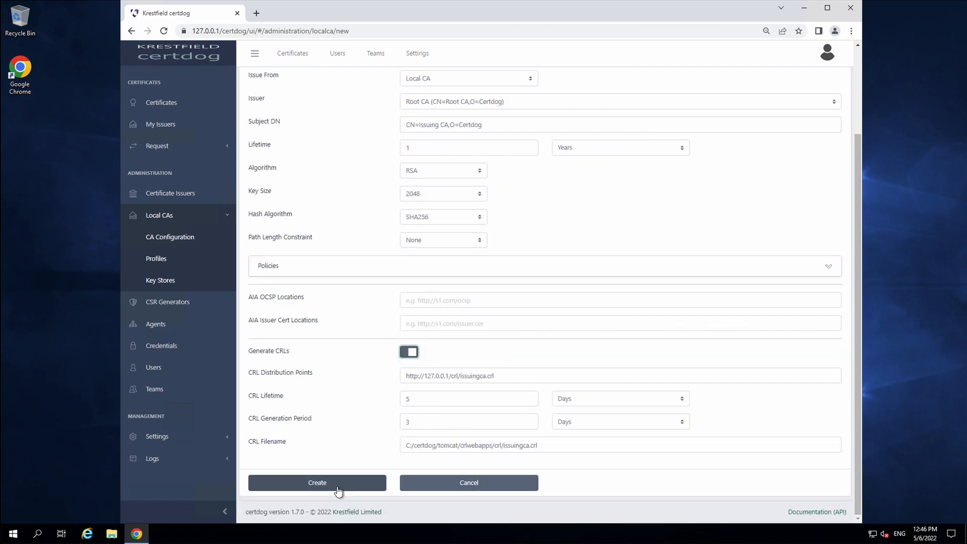
{"action": "left_click_drag", "start_coordinate": [492, 376], "coordinate": [307, 362]}
{"action": "left_click", "coordinate": [350, 437]}
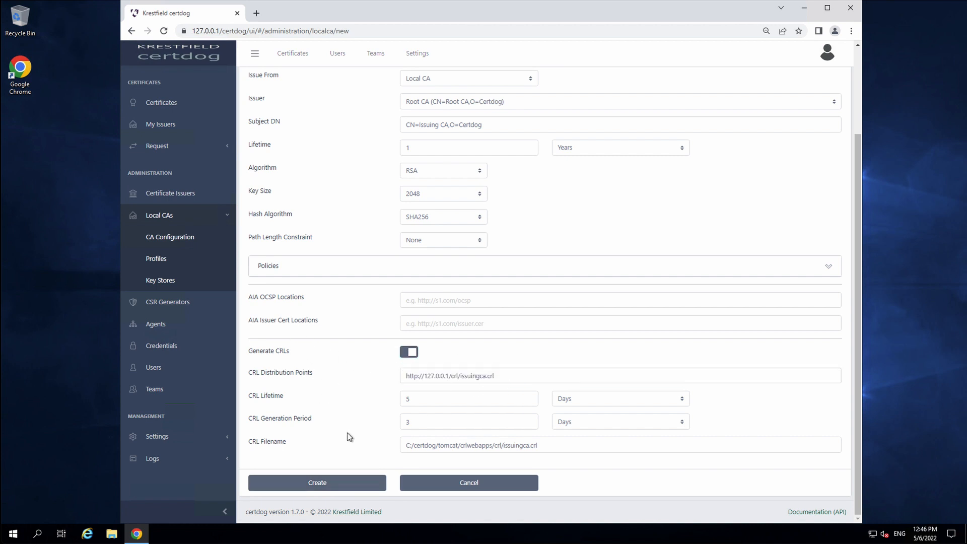
{"action": "left_click", "coordinate": [313, 484]}
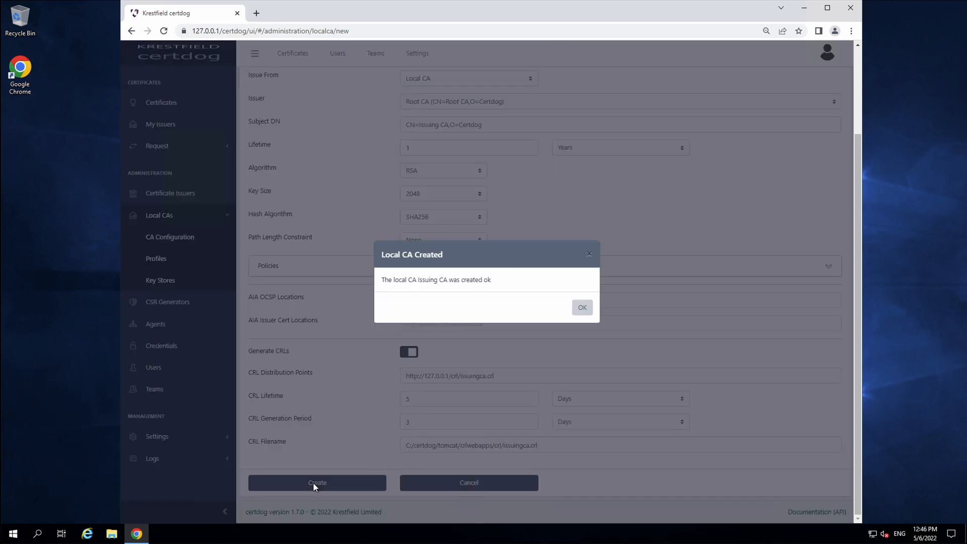
{"action": "left_click", "coordinate": [582, 308]}
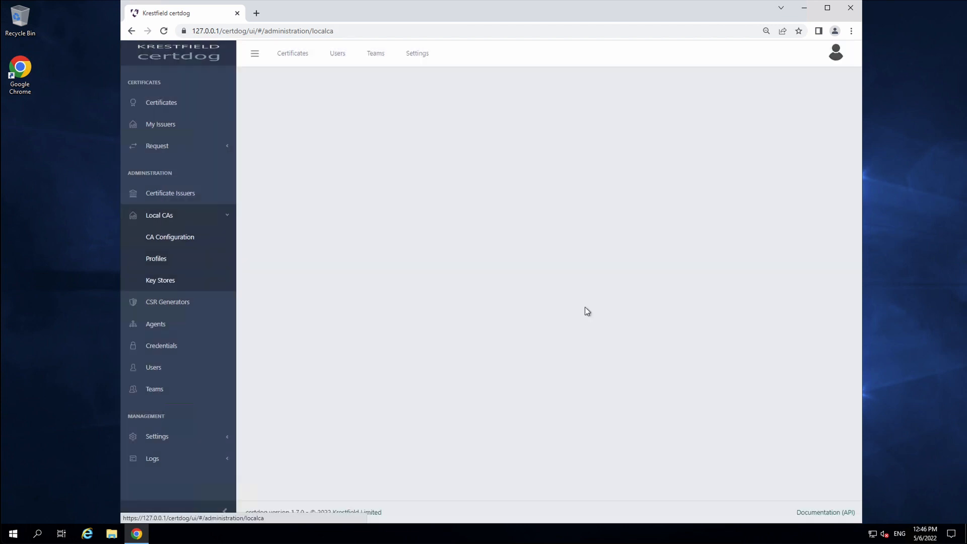
Download the Issuing CA certificate as Issuing CA.cer and open it in the Windows certificate viewer
{"action": "left_click", "coordinate": [265, 190]}
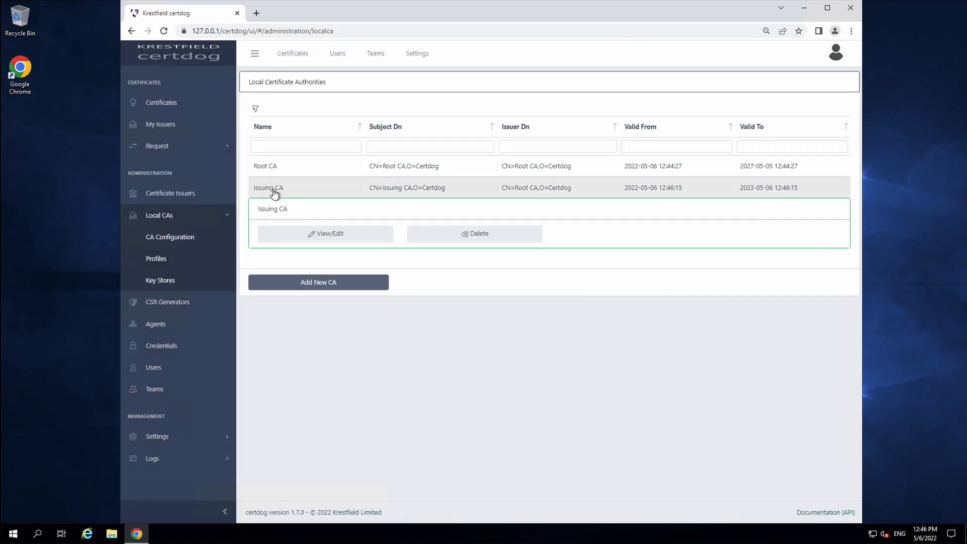
{"action": "left_click", "coordinate": [336, 241]}
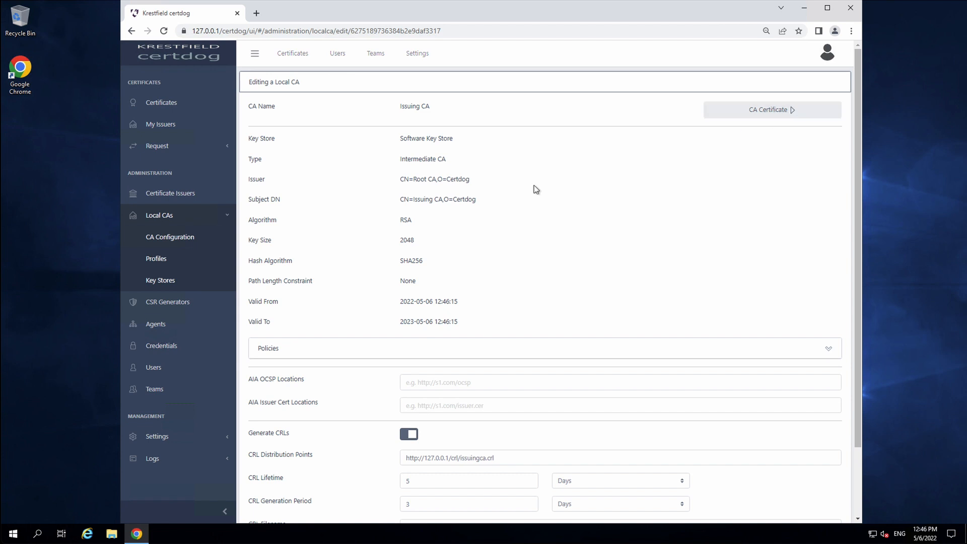
{"action": "left_click", "coordinate": [770, 113]}
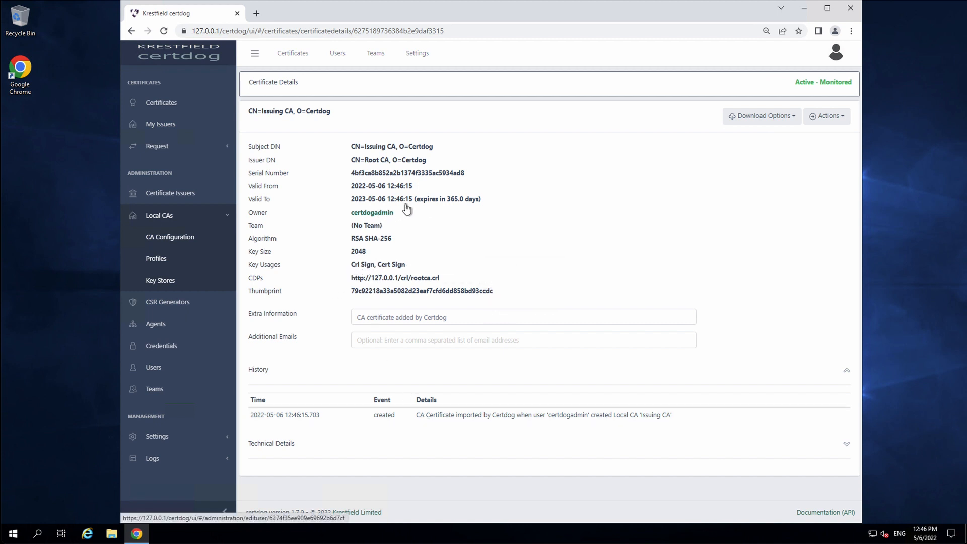
{"action": "left_click", "coordinate": [788, 118]}
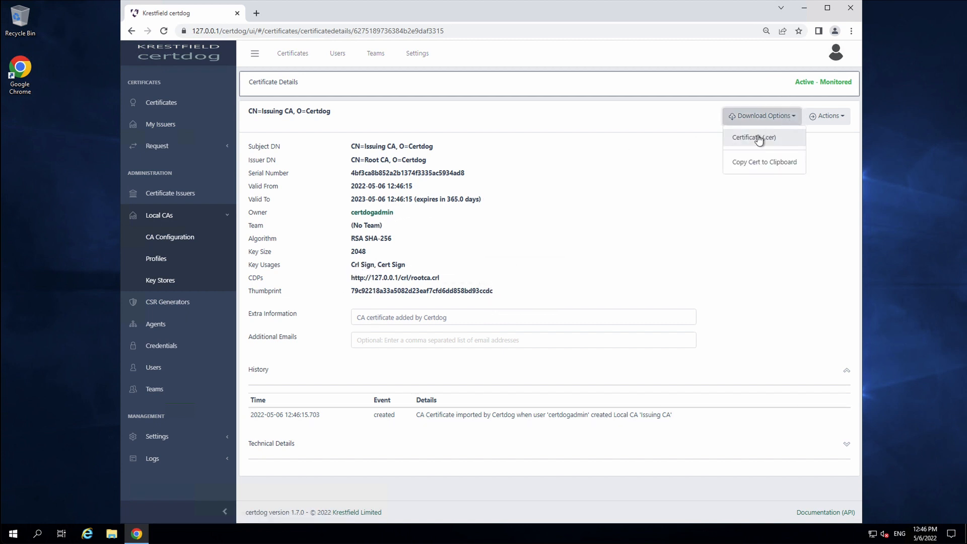
{"action": "left_click", "coordinate": [759, 139]}
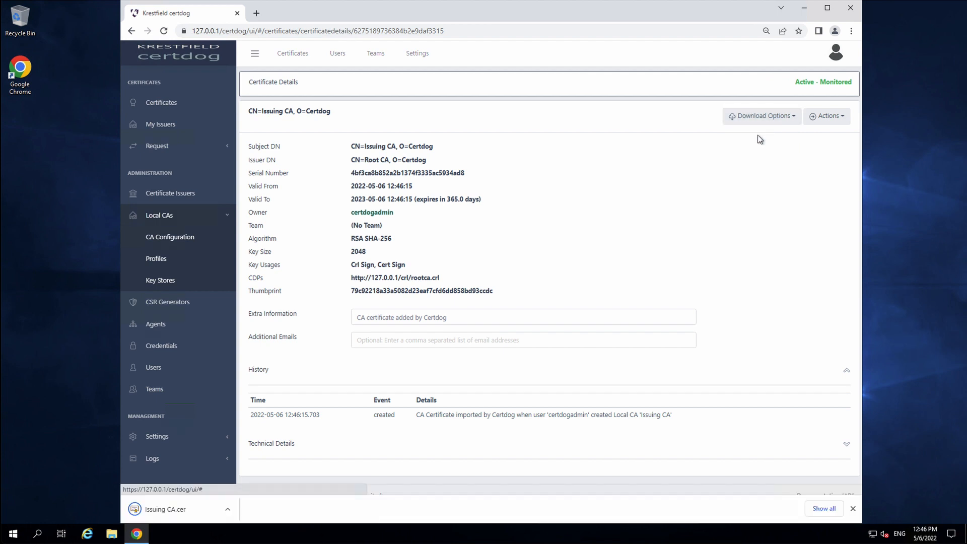
{"action": "left_click", "coordinate": [288, 508]}
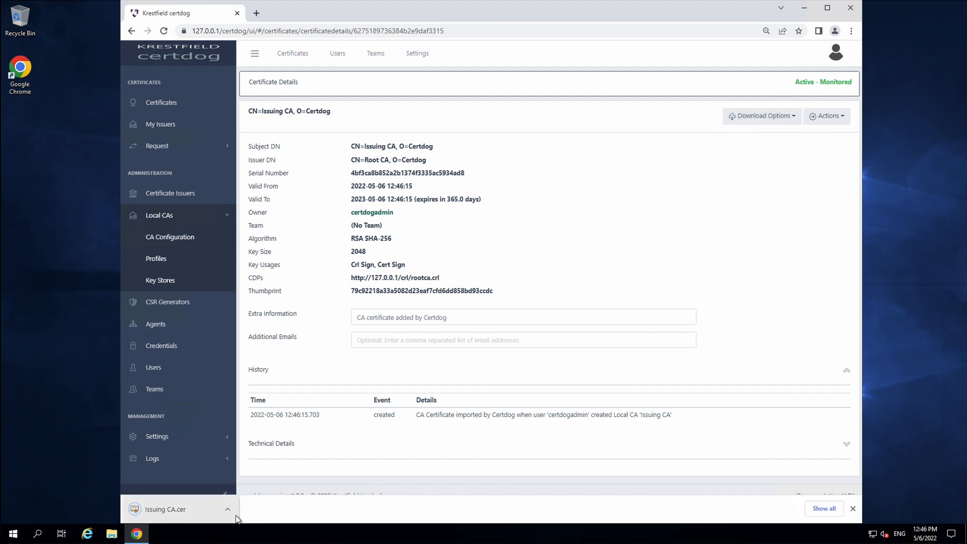
{"action": "left_click", "coordinate": [228, 509]}
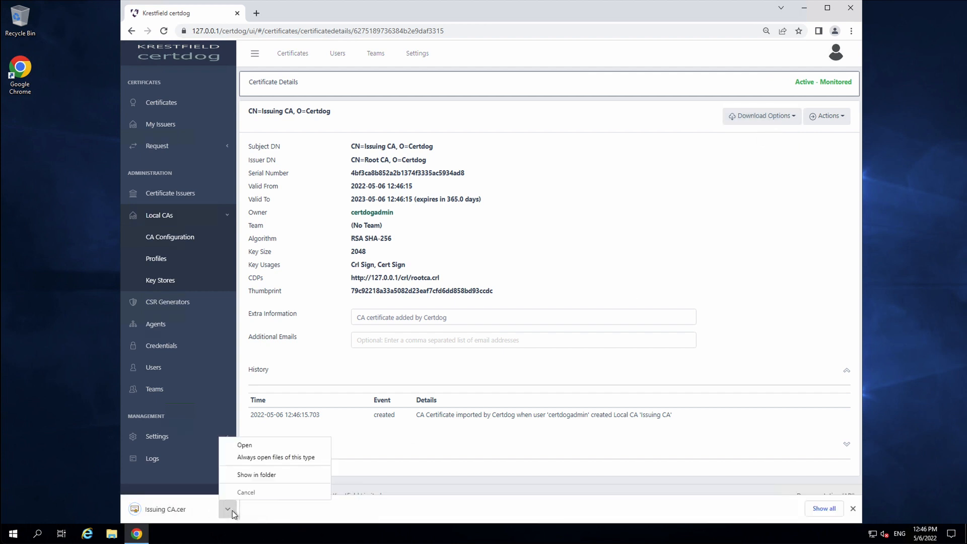
{"action": "left_click", "coordinate": [249, 446]}
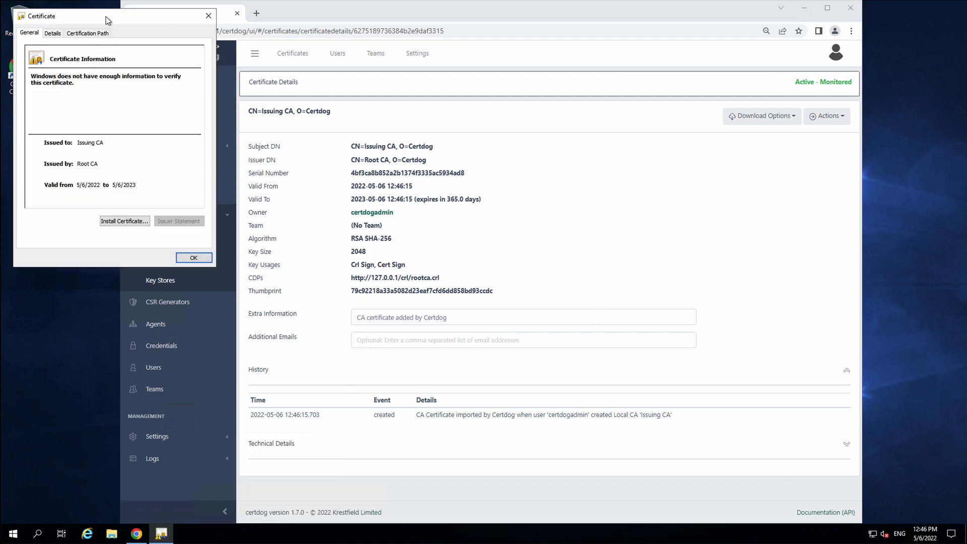
Inspect the Issuing CA certificate's Subject and Issuer fields on the Details tab
{"action": "left_click_drag", "start_coordinate": [106, 16], "coordinate": [438, 113]}
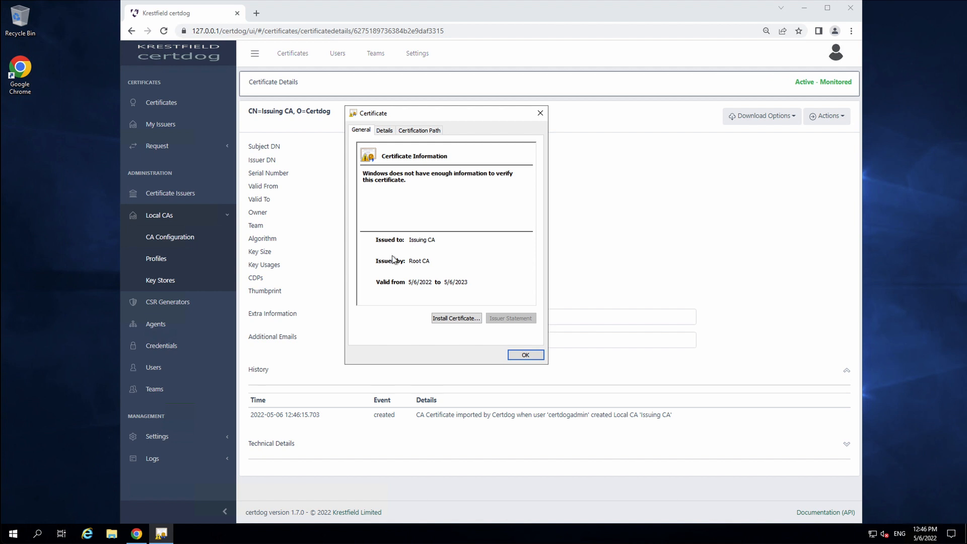
{"action": "left_click", "coordinate": [384, 130]}
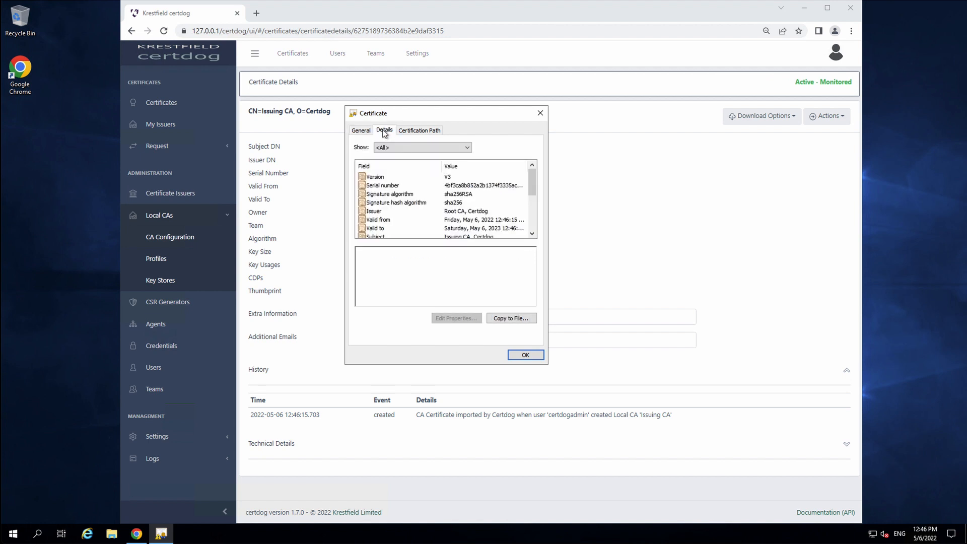
{"action": "left_click", "coordinate": [382, 237]}
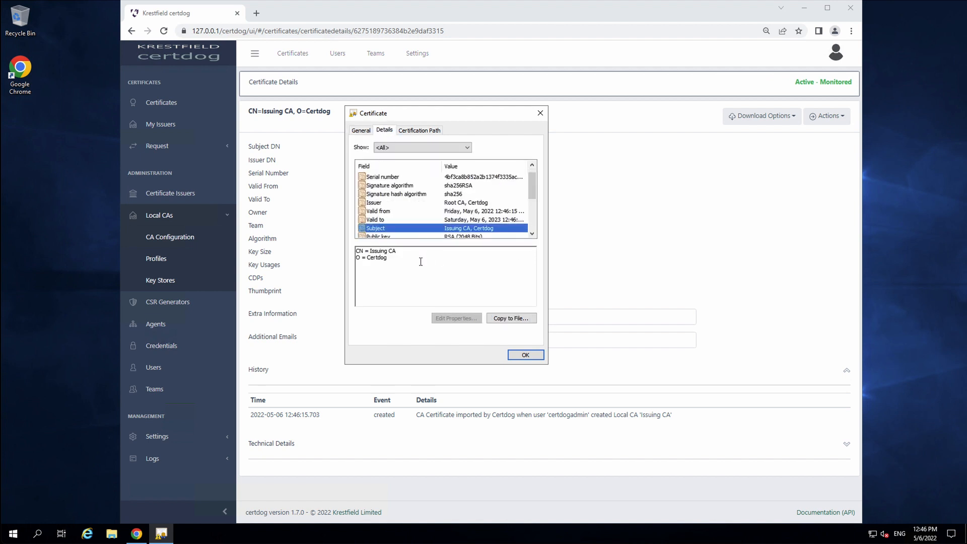
{"action": "left_click_drag", "start_coordinate": [398, 258], "coordinate": [355, 257]}
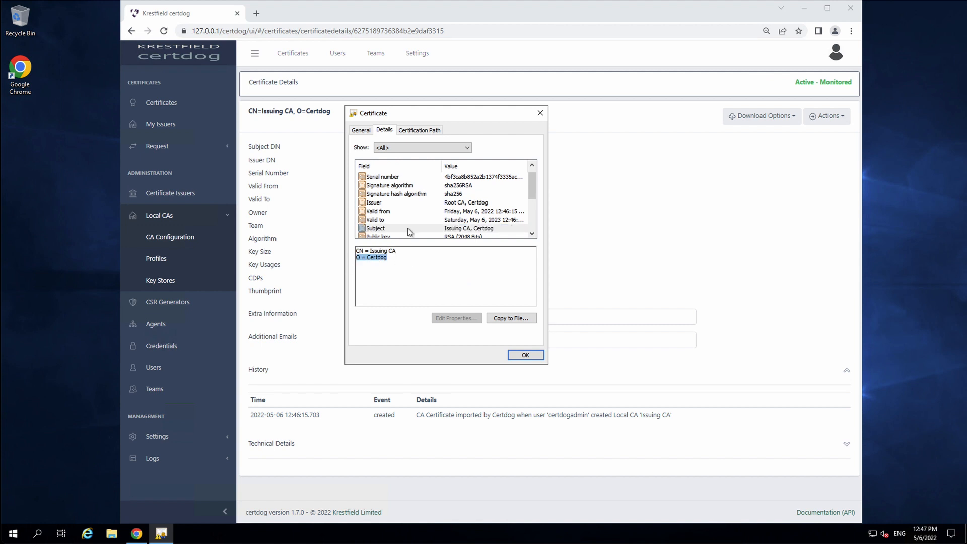
{"action": "left_click", "coordinate": [379, 203]}
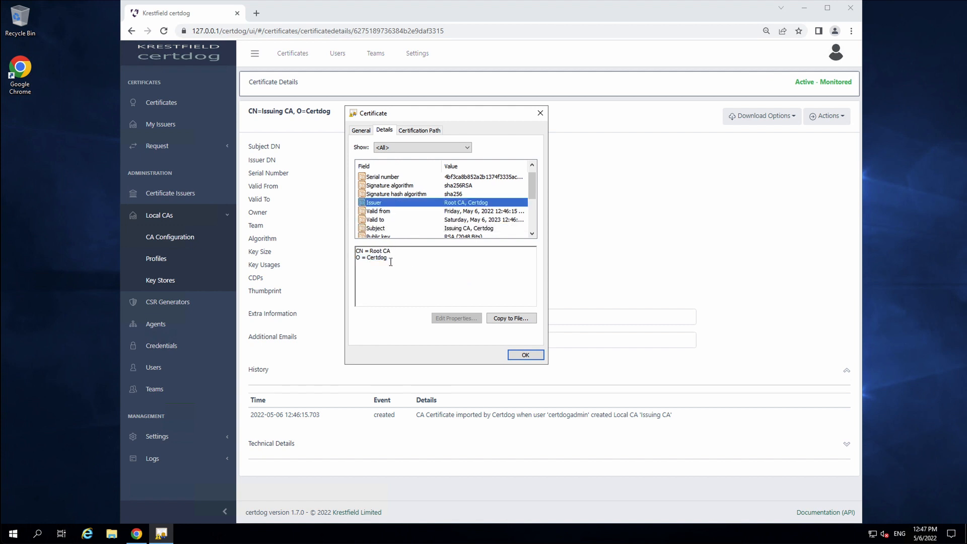
{"action": "left_click_drag", "start_coordinate": [398, 259], "coordinate": [324, 242]}
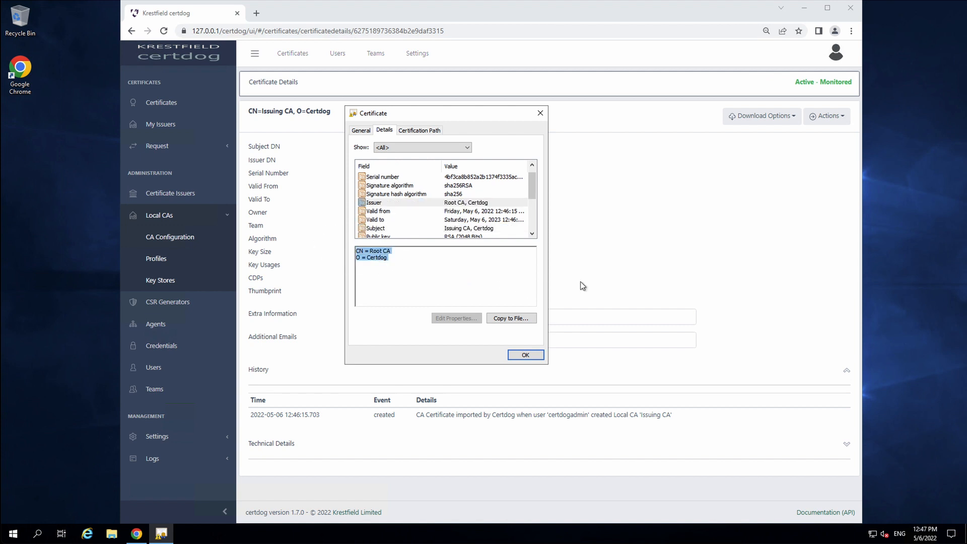
{"action": "scroll", "coordinate": [496, 215], "scroll_direction": "down", "scroll_amount": 1}
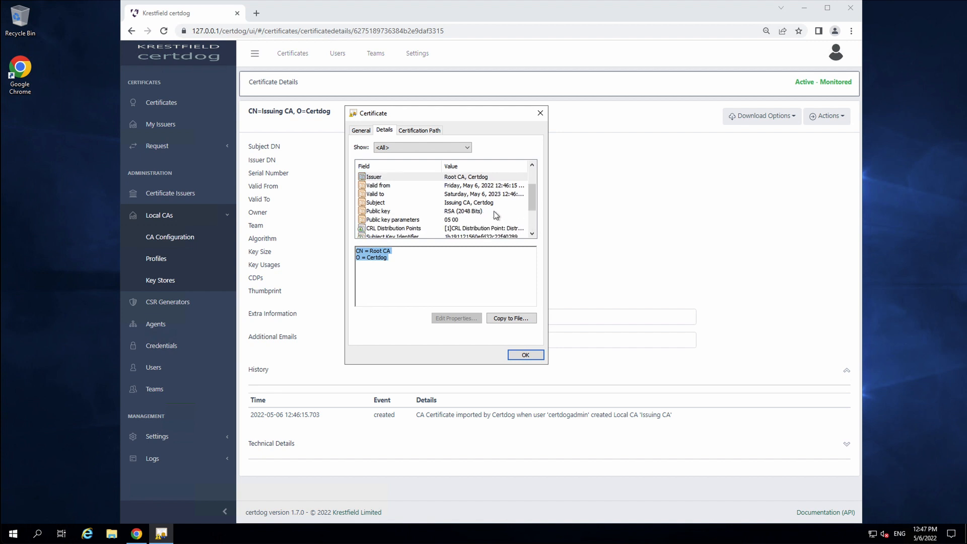
{"action": "left_click", "coordinate": [391, 211]}
{"action": "scroll", "coordinate": [416, 217], "scroll_direction": "down", "scroll_amount": 1}
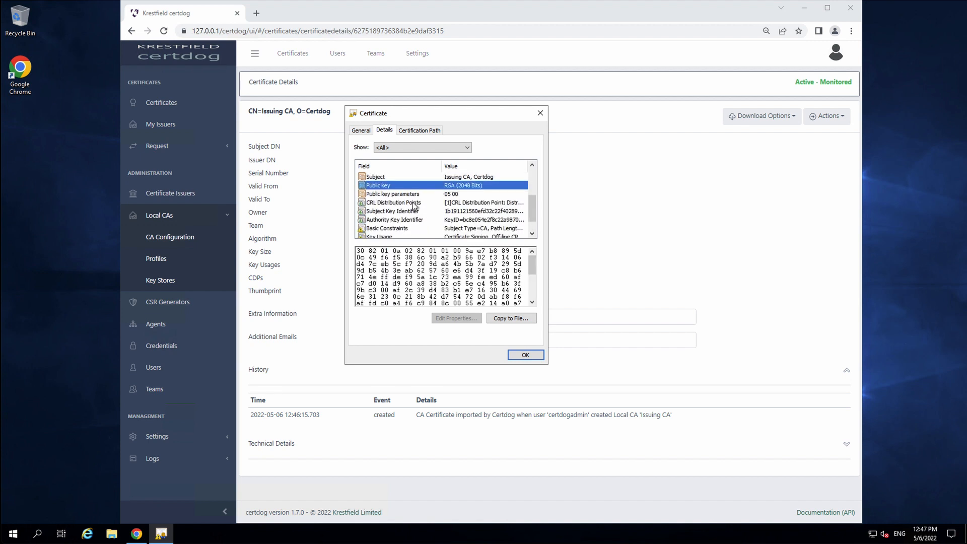
{"action": "left_click", "coordinate": [413, 202]}
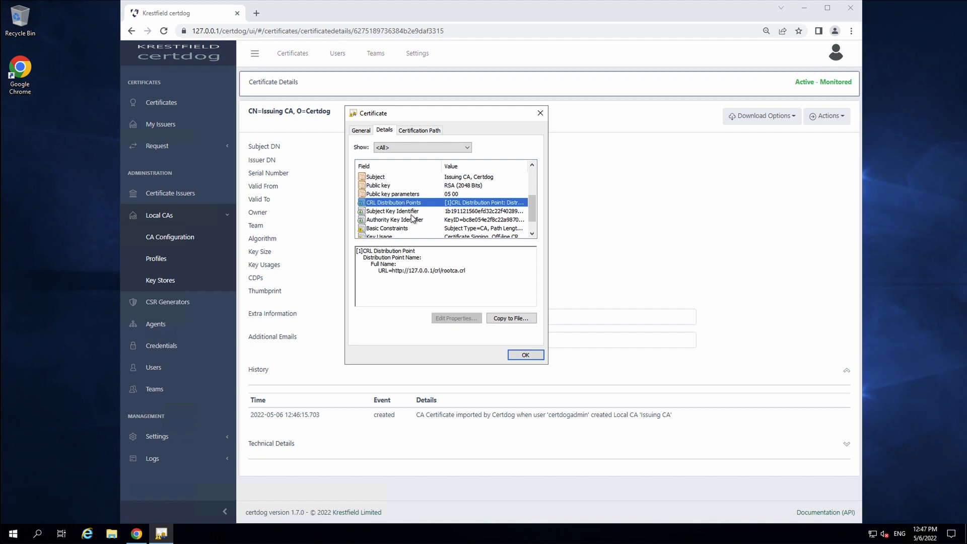
{"action": "left_click_drag", "start_coordinate": [463, 270], "coordinate": [394, 273]}
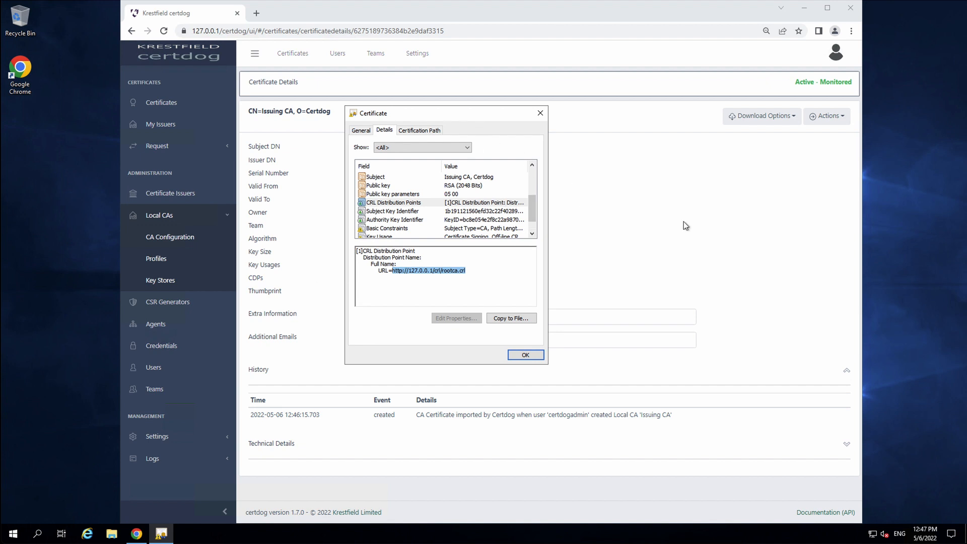
{"action": "left_click", "coordinate": [531, 224]}
{"action": "left_click", "coordinate": [408, 222]}
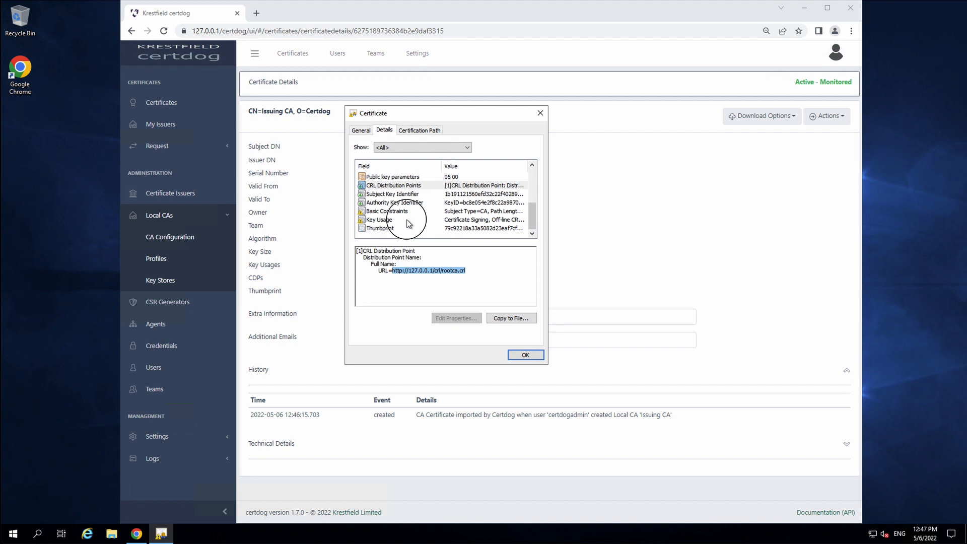
{"action": "left_click", "coordinate": [525, 355]}
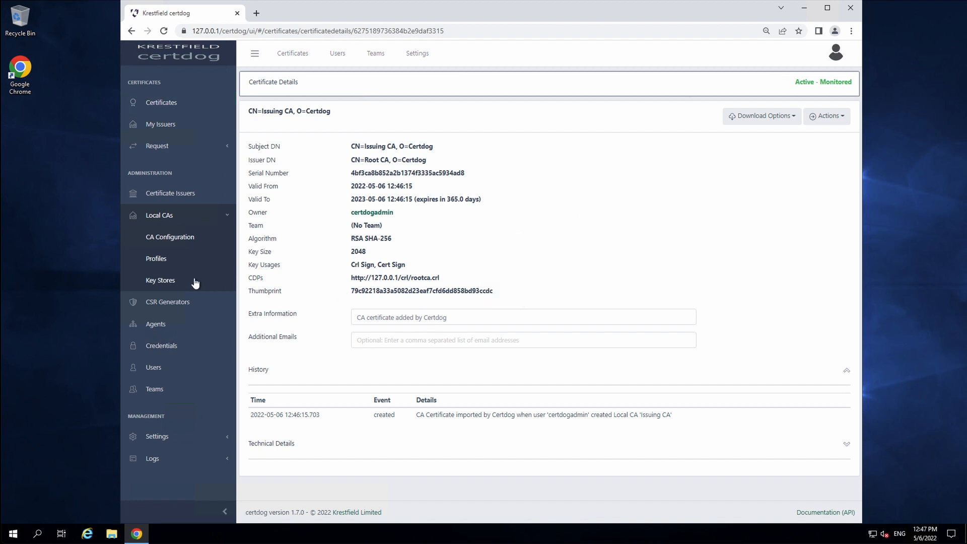
Start a new certificate profile named TLS Profile with a 30-day lifetime
{"action": "left_click", "coordinate": [202, 262]}
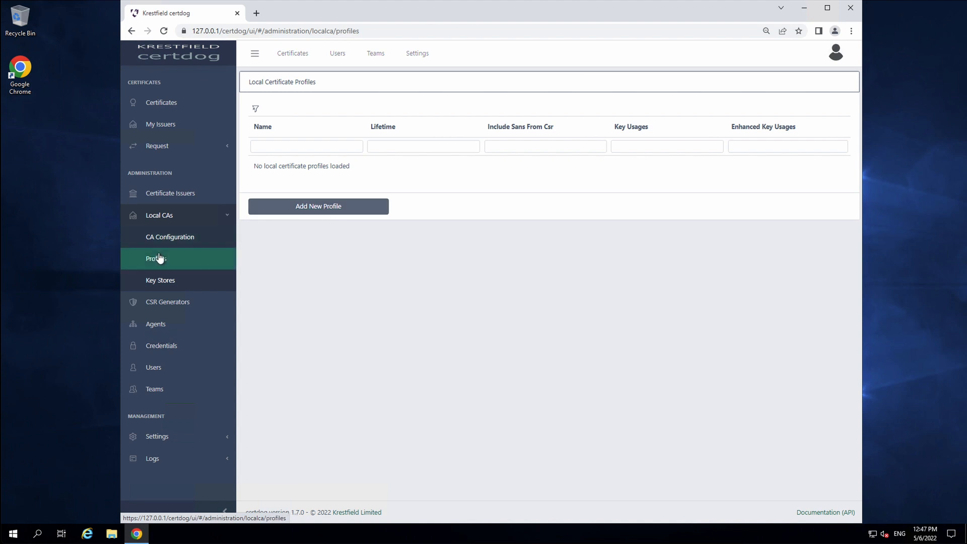
{"action": "left_click", "coordinate": [162, 257]}
{"action": "left_click", "coordinate": [325, 205]}
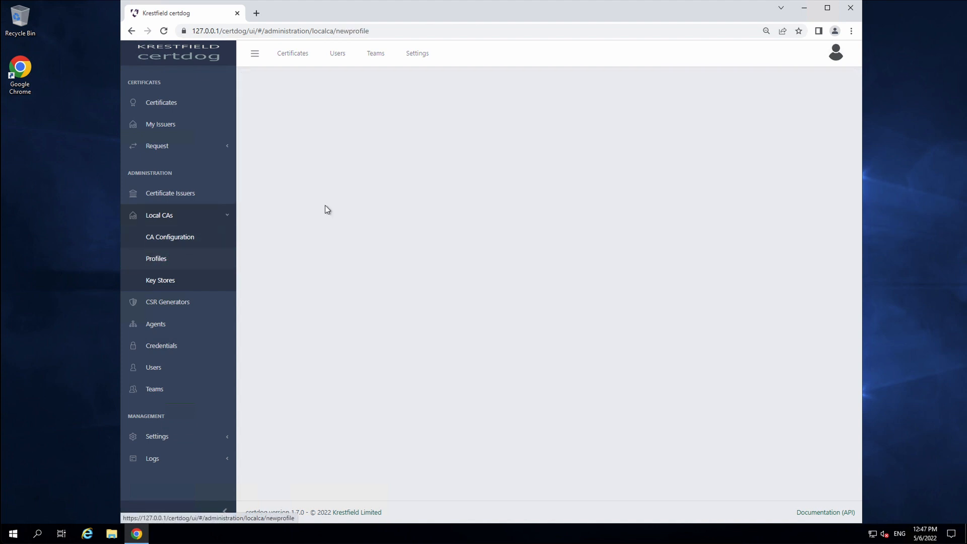
{"action": "left_click", "coordinate": [496, 110]}
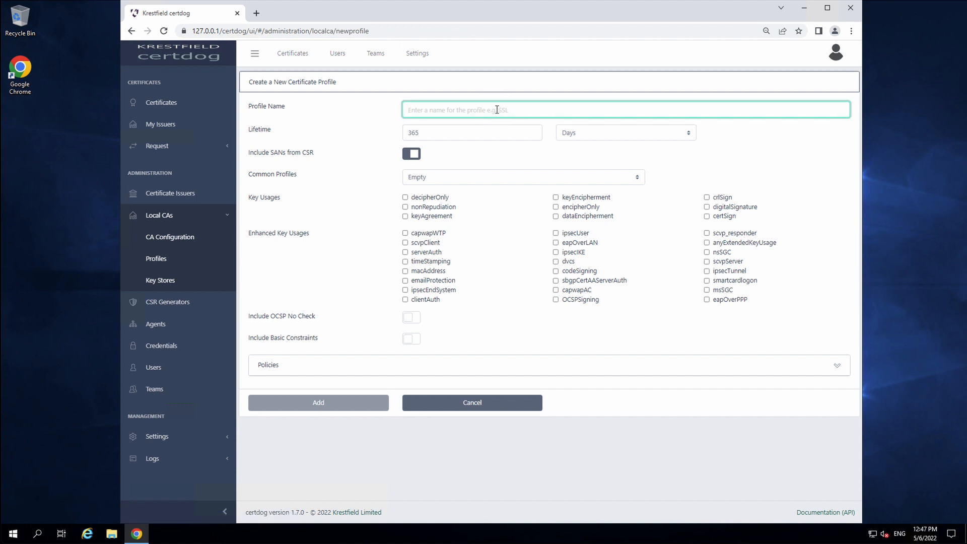
{"action": "type", "text": "TLS Profile"}
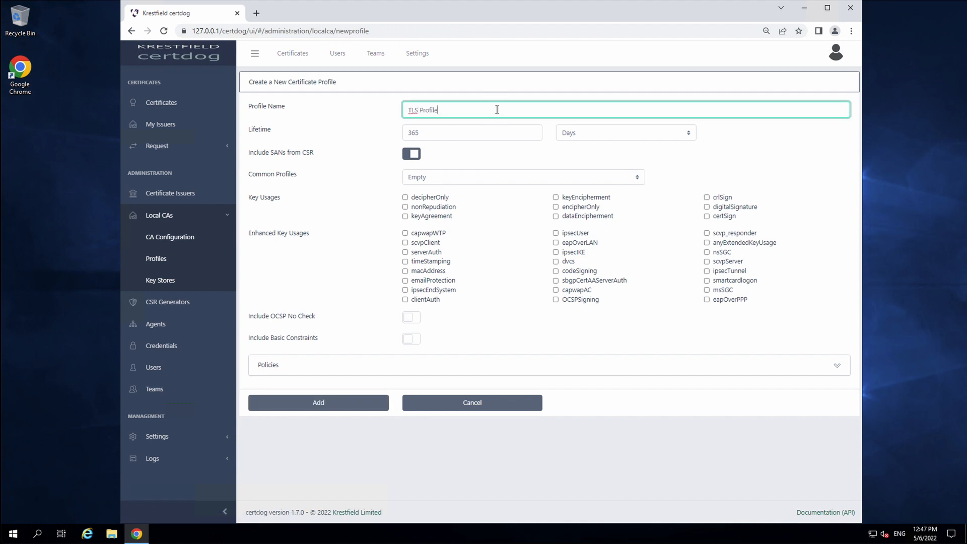
{"action": "left_click", "coordinate": [464, 135]}
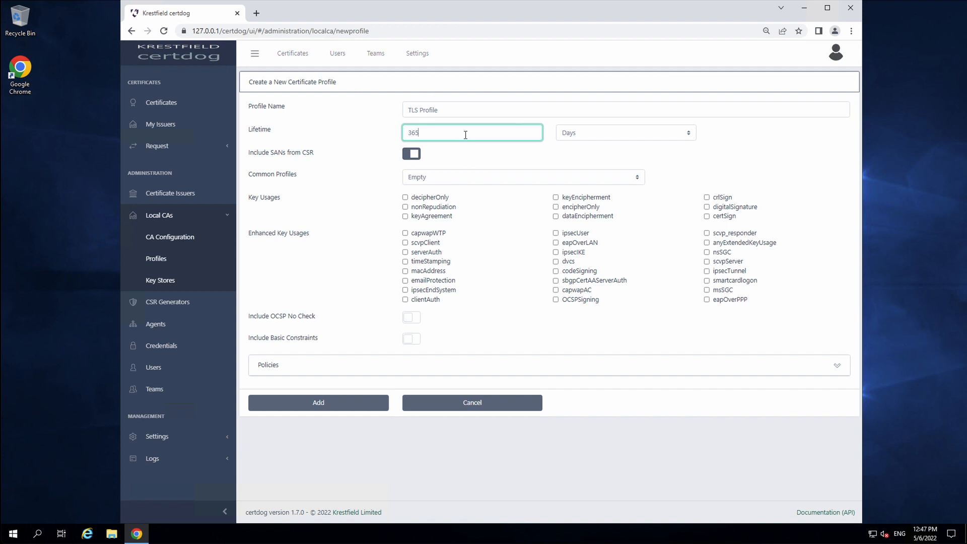
{"action": "double_click", "coordinate": [477, 136]}
{"action": "type", "text": "30"}
{"action": "left_click", "coordinate": [485, 160]}
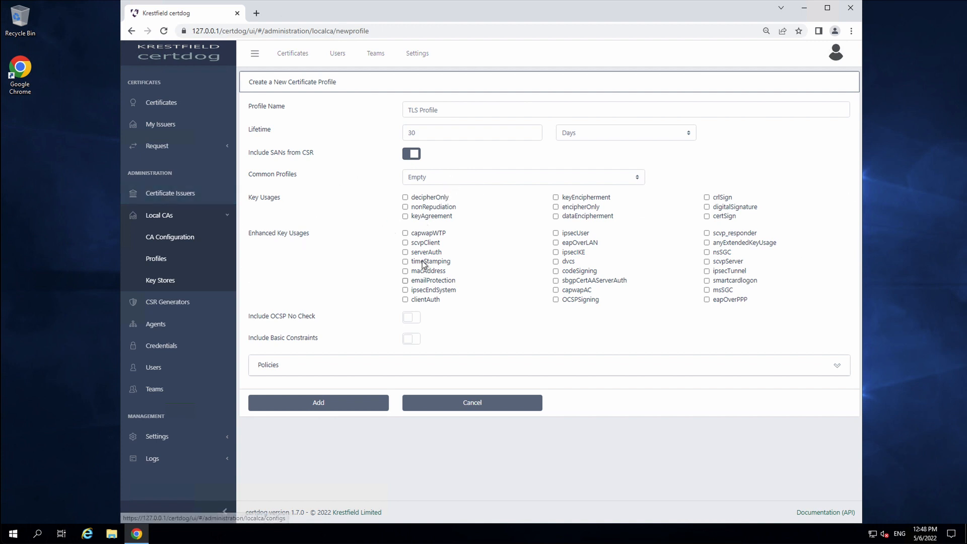
Apply the TLS (Server Auth) preset to the profile's key usages
{"action": "left_click", "coordinate": [556, 207]}
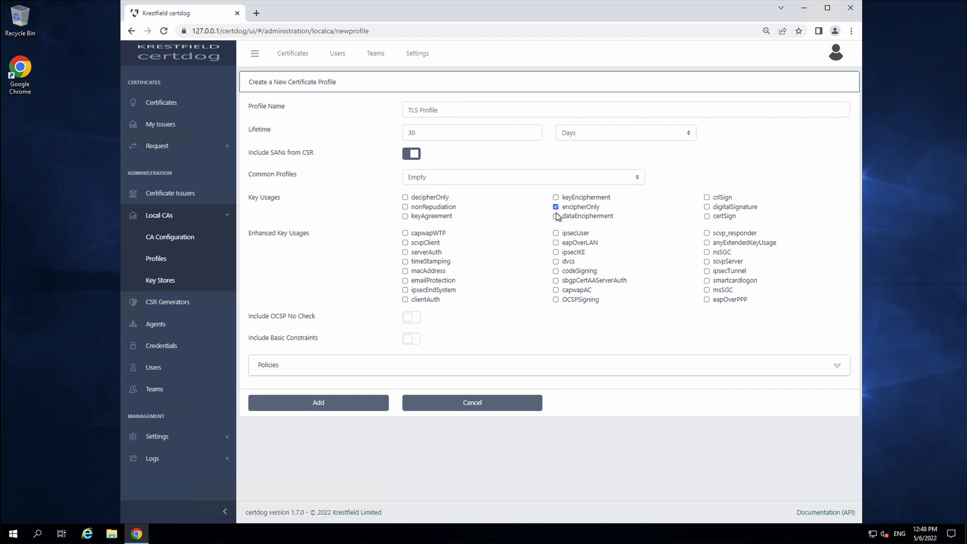
{"action": "left_click", "coordinate": [555, 207]}
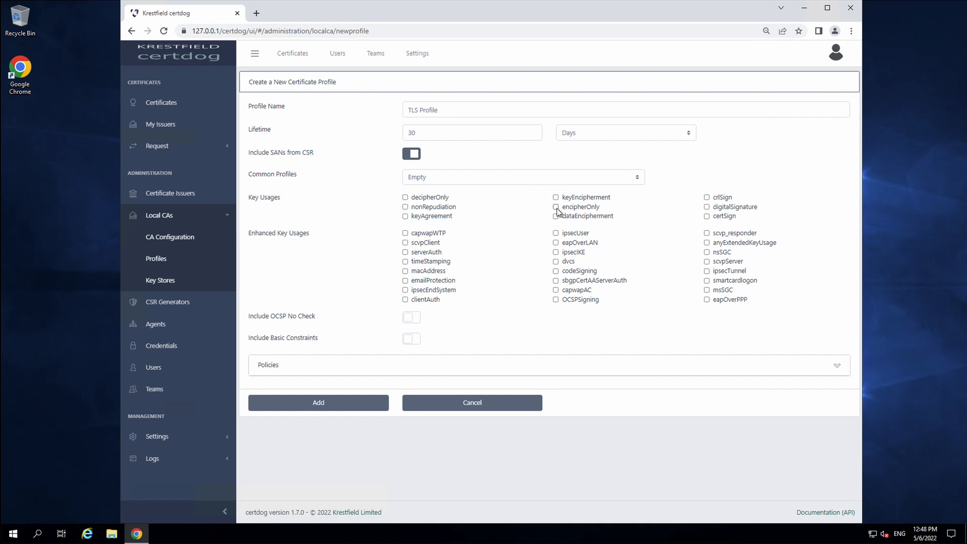
{"action": "left_click", "coordinate": [499, 181]}
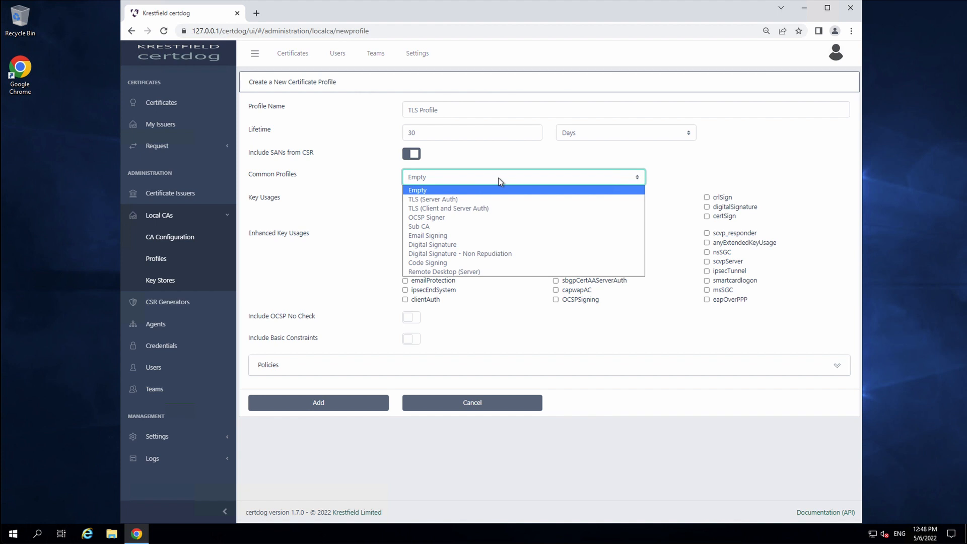
{"action": "left_click", "coordinate": [471, 202]}
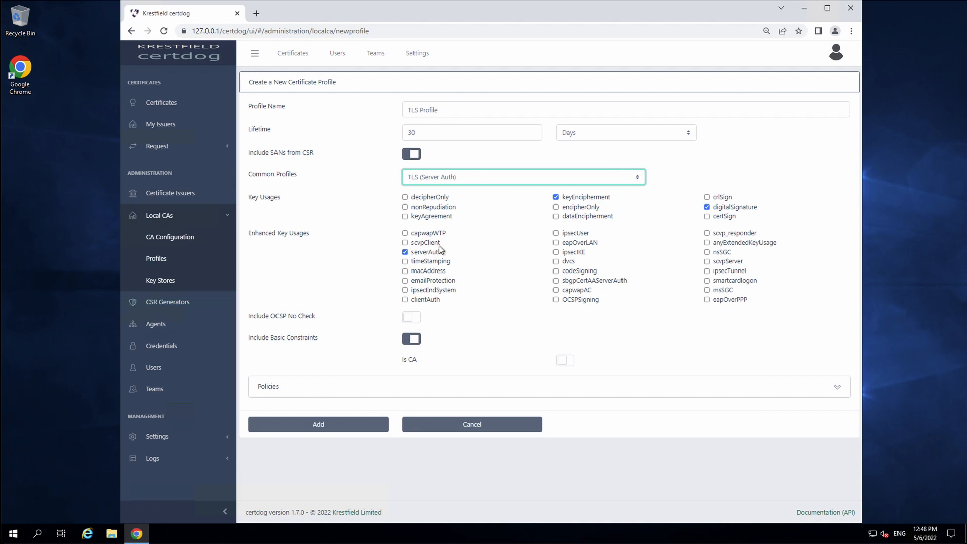
{"action": "left_click", "coordinate": [405, 197]}
{"action": "left_click", "coordinate": [405, 198]}
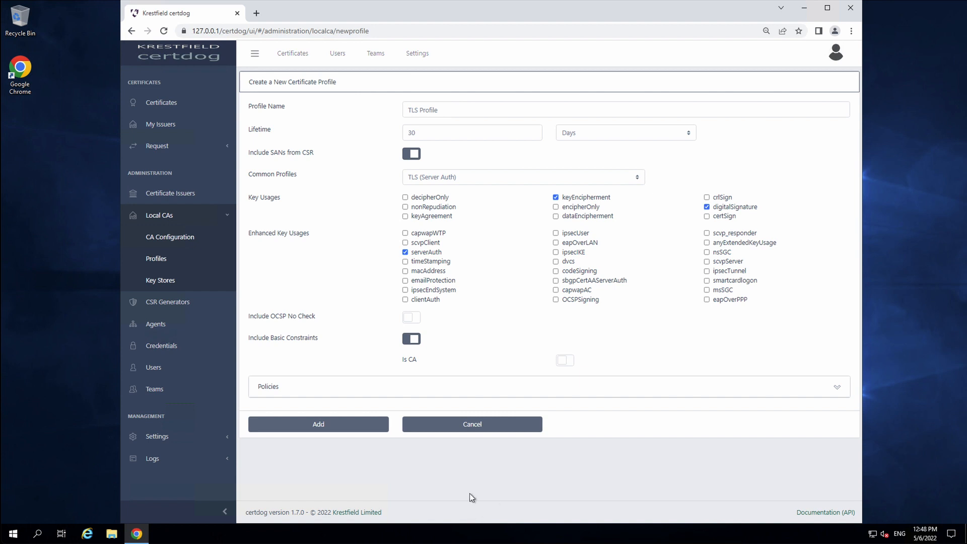
Add TLS Profile and confirm it appears in the profiles list
{"action": "left_click", "coordinate": [598, 391]}
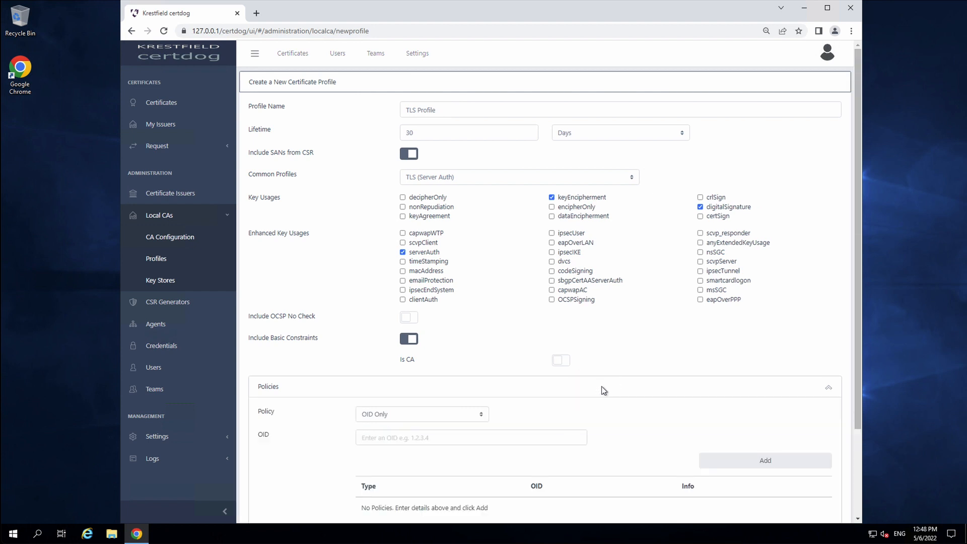
{"action": "scroll", "coordinate": [603, 388], "scroll_direction": "down", "scroll_amount": 1}
{"action": "left_click", "coordinate": [693, 338]}
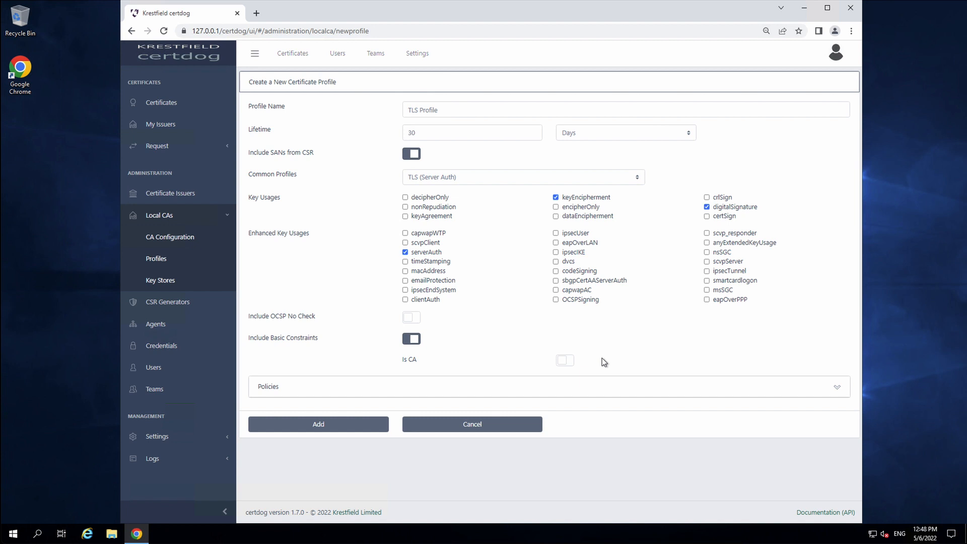
{"action": "left_click", "coordinate": [307, 426]}
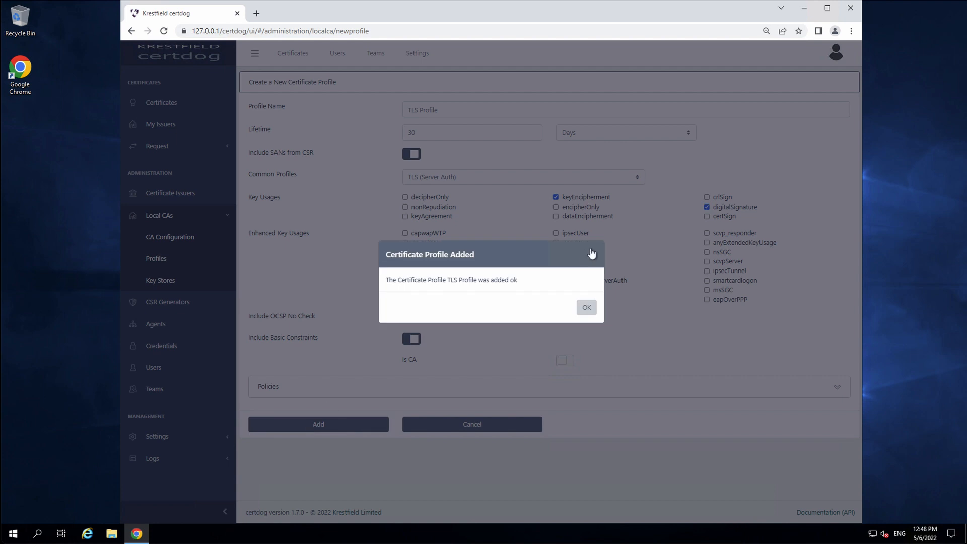
{"action": "left_click", "coordinate": [589, 305]}
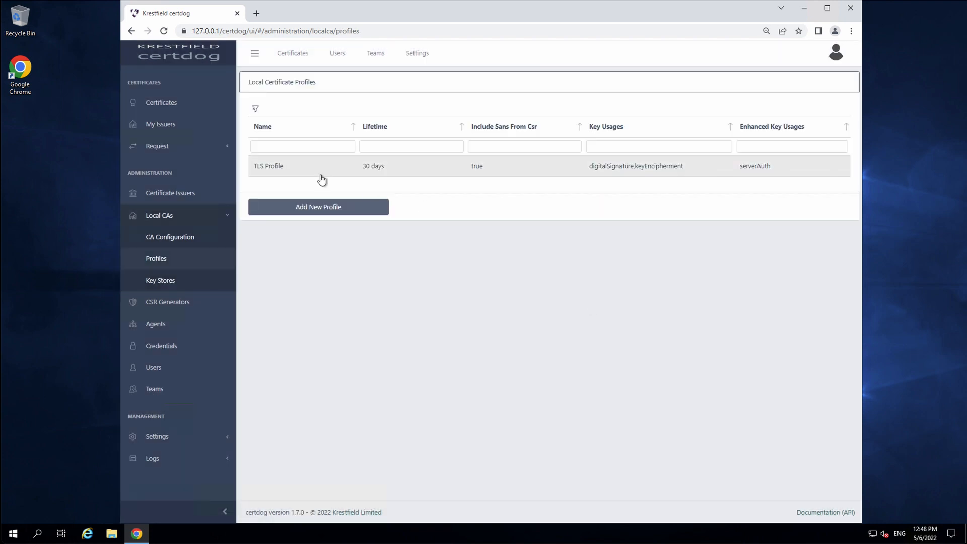
{"action": "left_click", "coordinate": [321, 171]}
{"action": "left_click", "coordinate": [321, 176]}
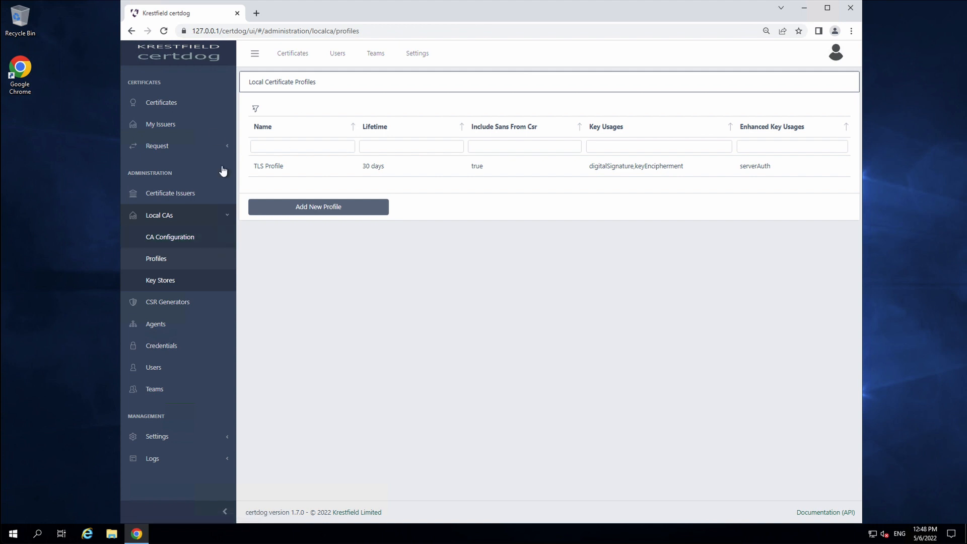
{"action": "left_click", "coordinate": [196, 198]}
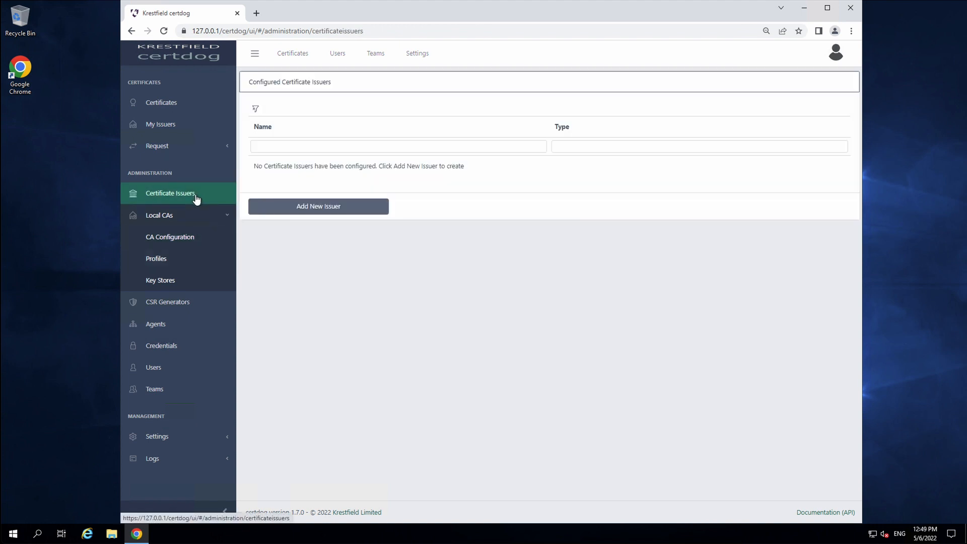
Start a new Local CA issuer named TLS 30 Day Issuer
{"action": "left_click", "coordinate": [343, 211]}
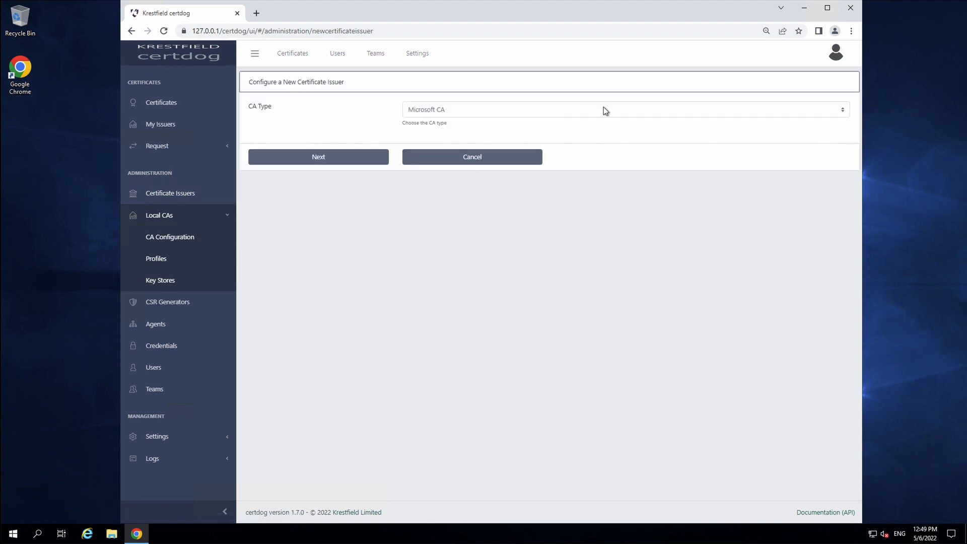
{"action": "left_click", "coordinate": [603, 107]}
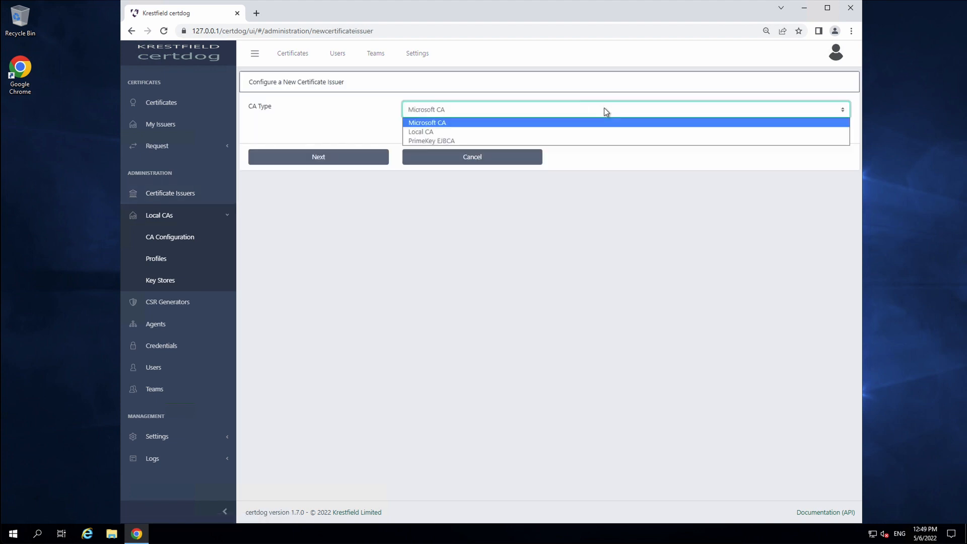
{"action": "left_click", "coordinate": [443, 131]}
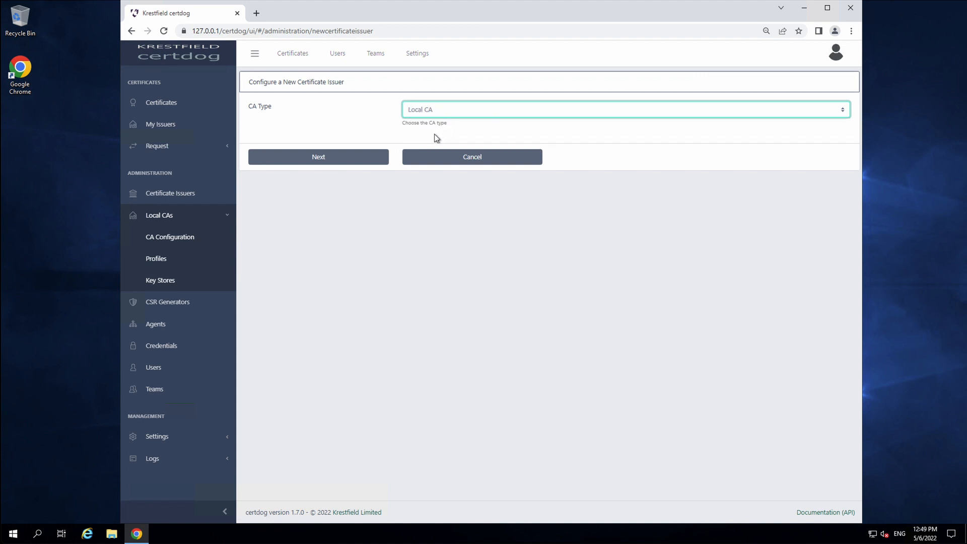
{"action": "left_click", "coordinate": [337, 157]}
{"action": "left_click", "coordinate": [467, 109]}
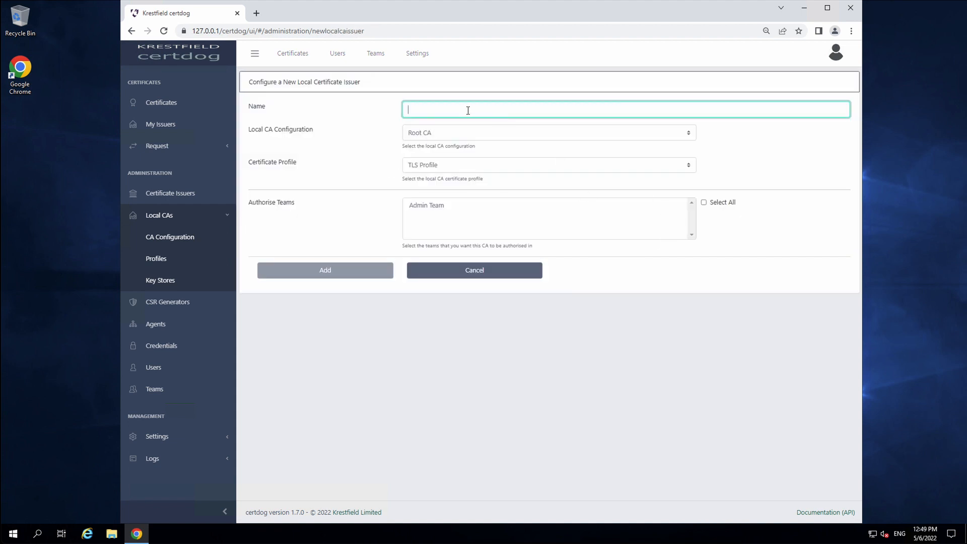
{"action": "type", "text": "TLS"}
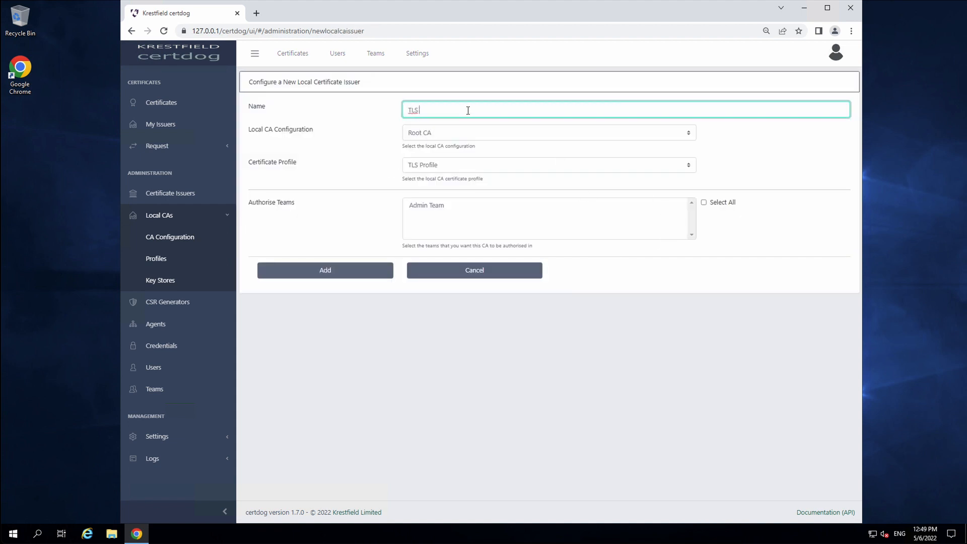
{"action": "type", "text": " 30 Day Issuer"}
Select Issuing CA and TLS Profile, authorise Admin Team, and add the issuer
{"action": "left_click", "coordinate": [455, 133]}
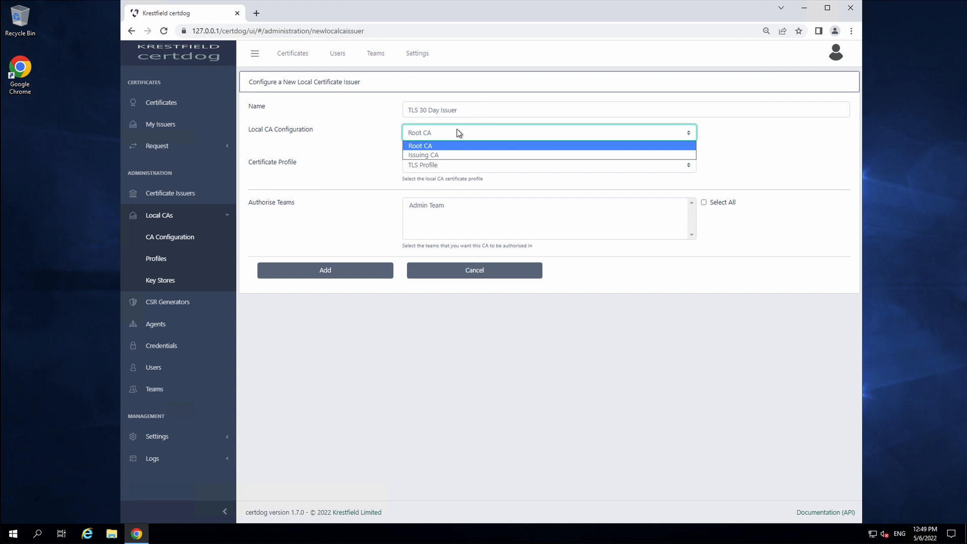
{"action": "left_click", "coordinate": [436, 156]}
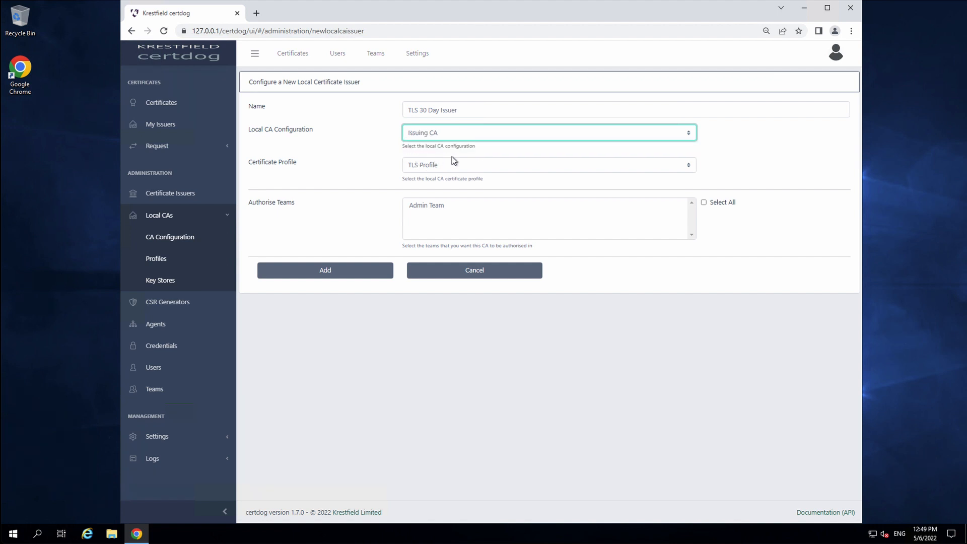
{"action": "left_click", "coordinate": [450, 167]}
{"action": "left_click", "coordinate": [438, 176]}
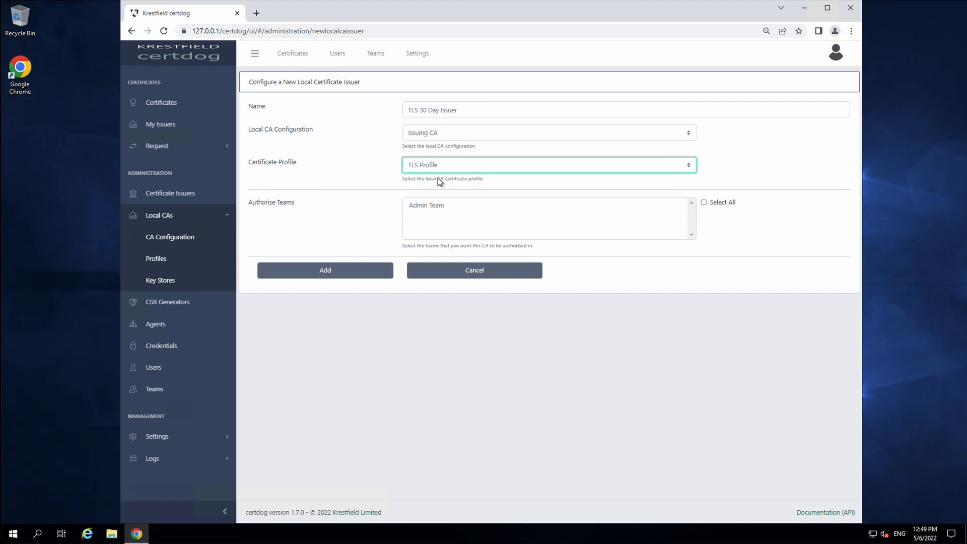
{"action": "left_click", "coordinate": [359, 185]}
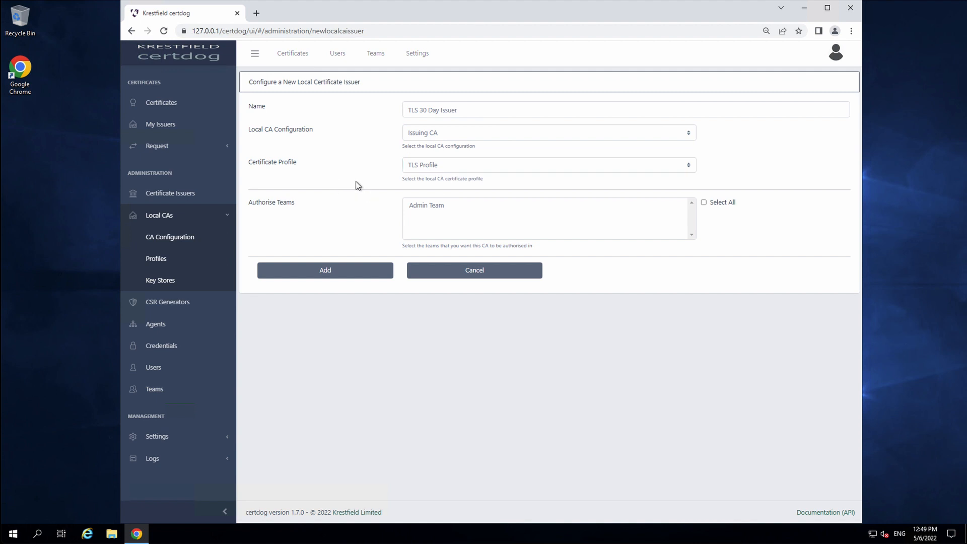
{"action": "left_click", "coordinate": [427, 207]}
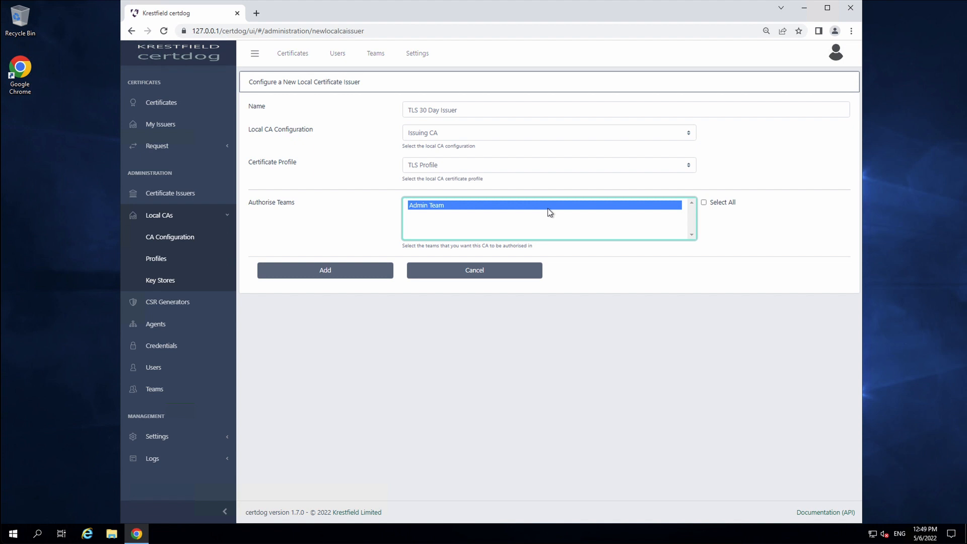
{"action": "left_click", "coordinate": [322, 275]}
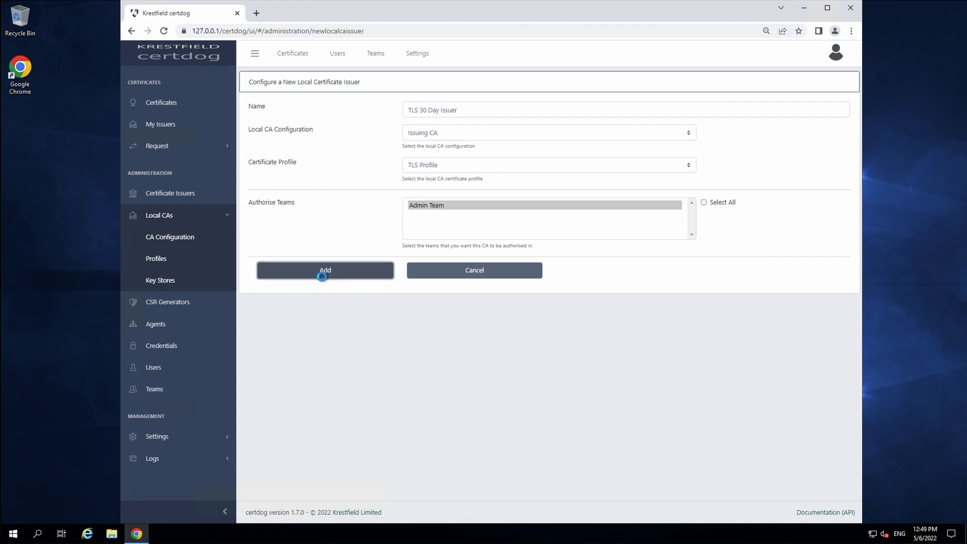
{"action": "left_click", "coordinate": [587, 307]}
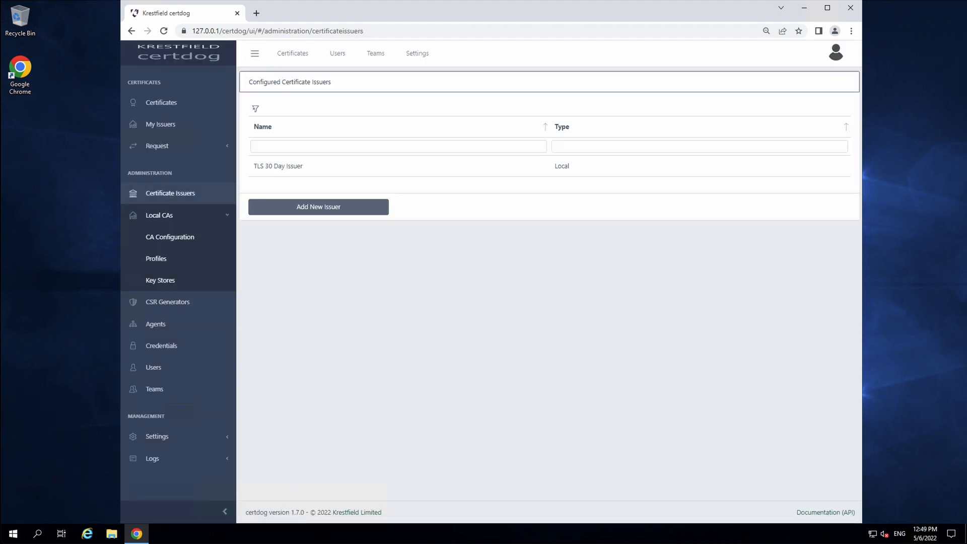
Open the DN Request form under Request and dismiss the No CSR Generators warning
{"action": "left_click", "coordinate": [177, 150]}
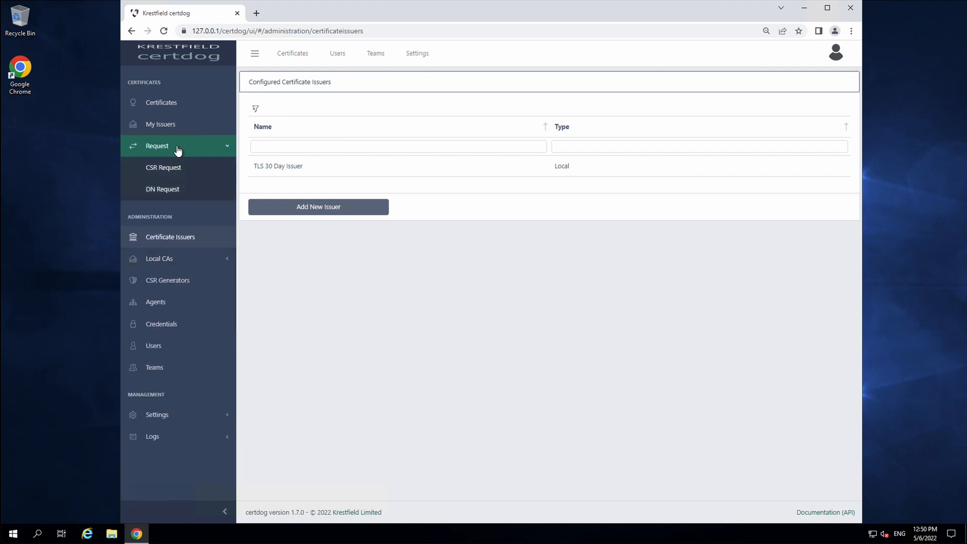
{"action": "left_click", "coordinate": [158, 170]}
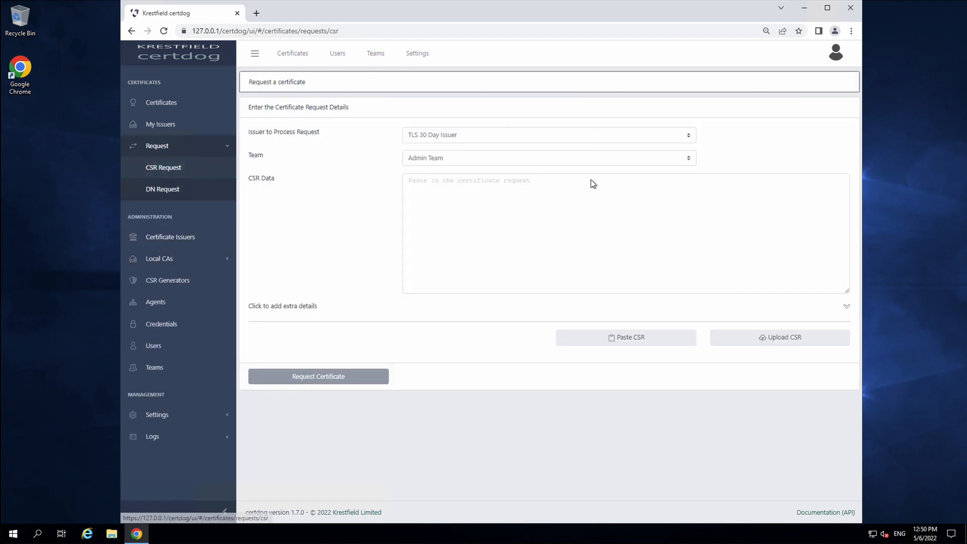
{"action": "left_click", "coordinate": [587, 186]}
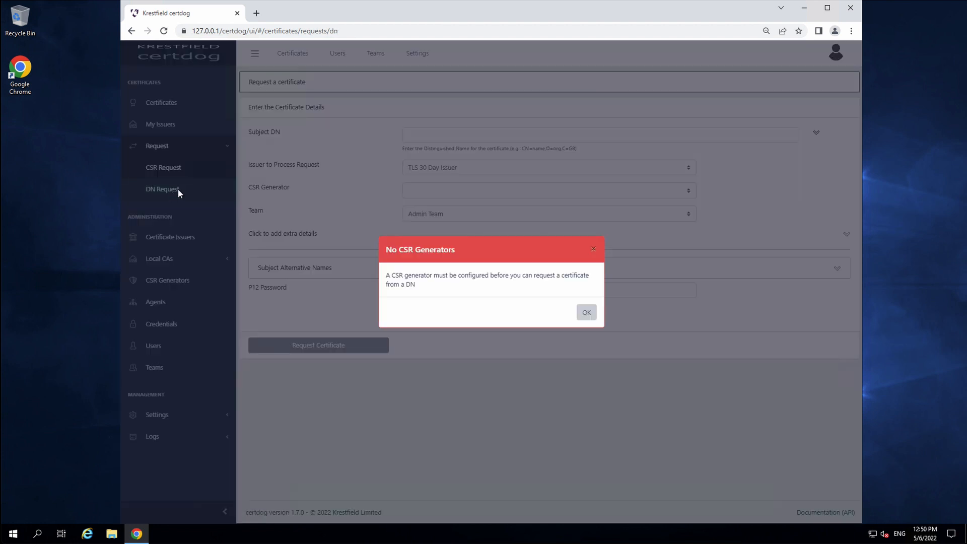
{"action": "left_click", "coordinate": [587, 312]}
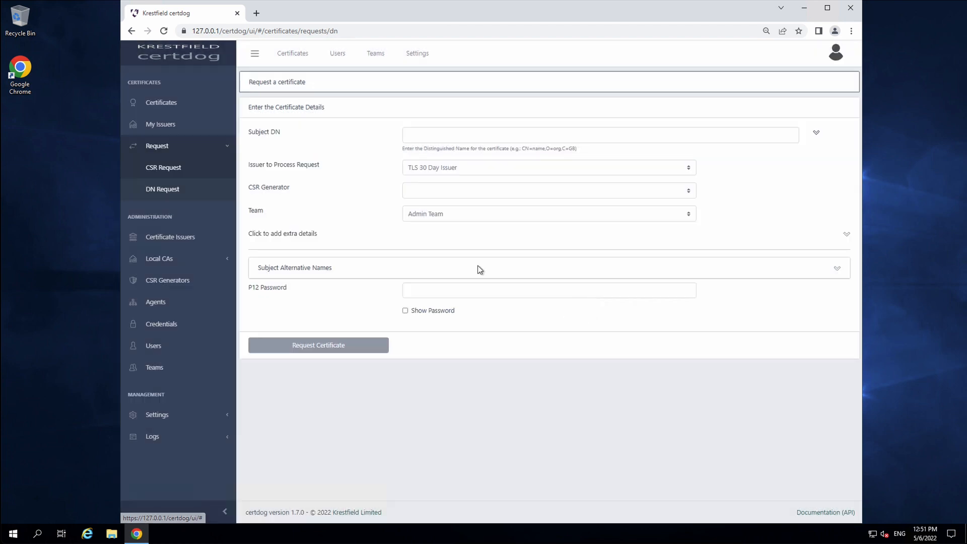
Add a CSR generator named RSA 2048 Generator using RSA, 2048-bit keys and SHA256
{"action": "left_click", "coordinate": [166, 287]}
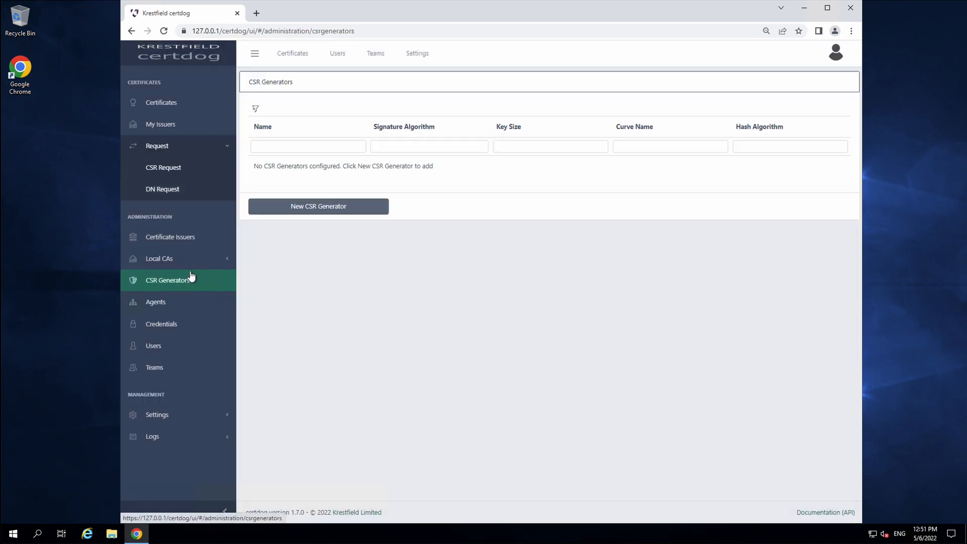
{"action": "left_click", "coordinate": [320, 207]}
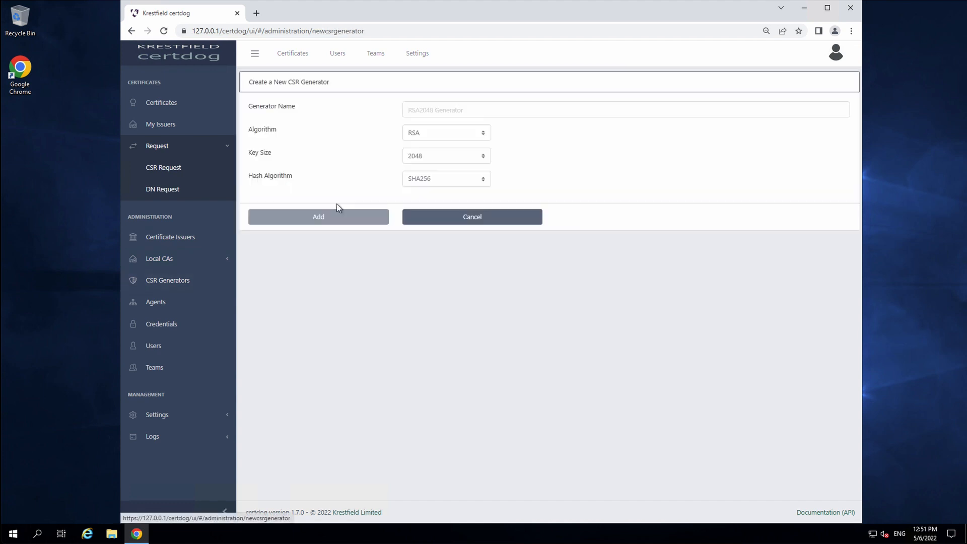
{"action": "left_click", "coordinate": [467, 108]}
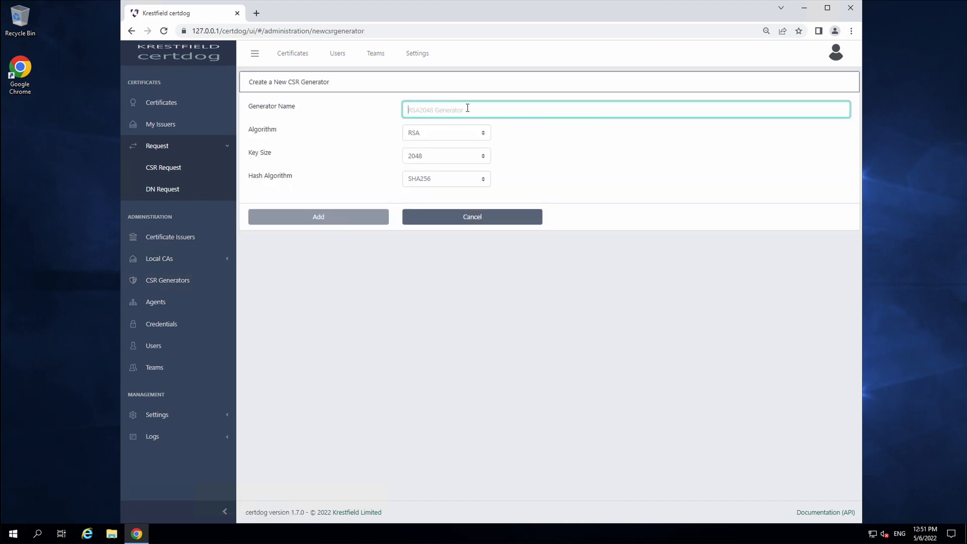
{"action": "type", "text": "RSA 204"}
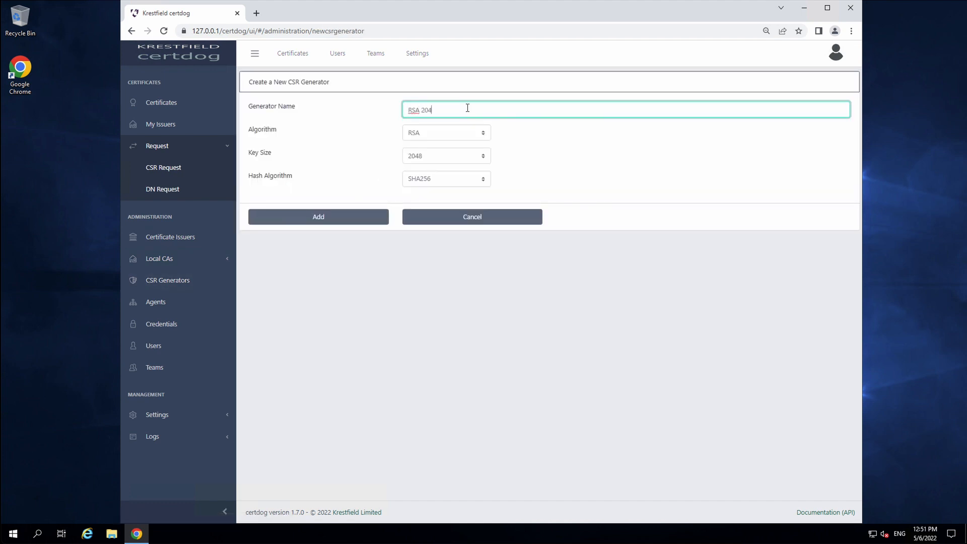
{"action": "type", "text": "8 Generator"}
{"action": "left_click", "coordinate": [484, 135]}
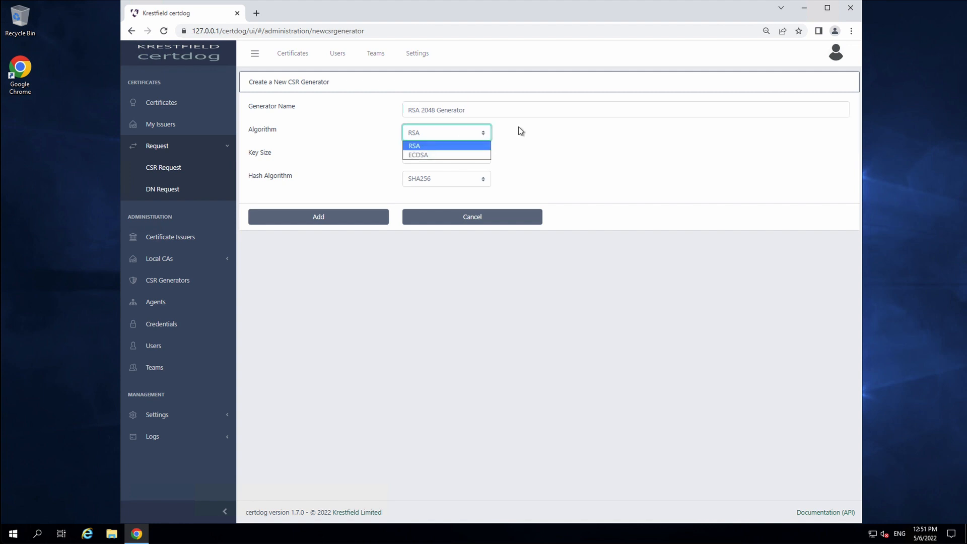
{"action": "left_click", "coordinate": [519, 141]}
{"action": "left_click", "coordinate": [480, 155]}
{"action": "left_click", "coordinate": [554, 150]}
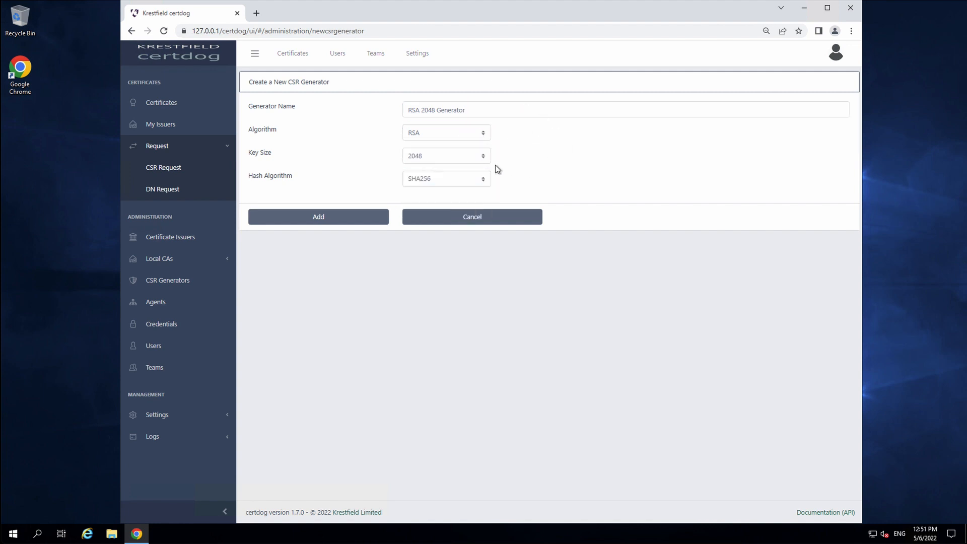
{"action": "left_click", "coordinate": [479, 180]}
{"action": "left_click", "coordinate": [639, 175]}
{"action": "left_click", "coordinate": [325, 222]}
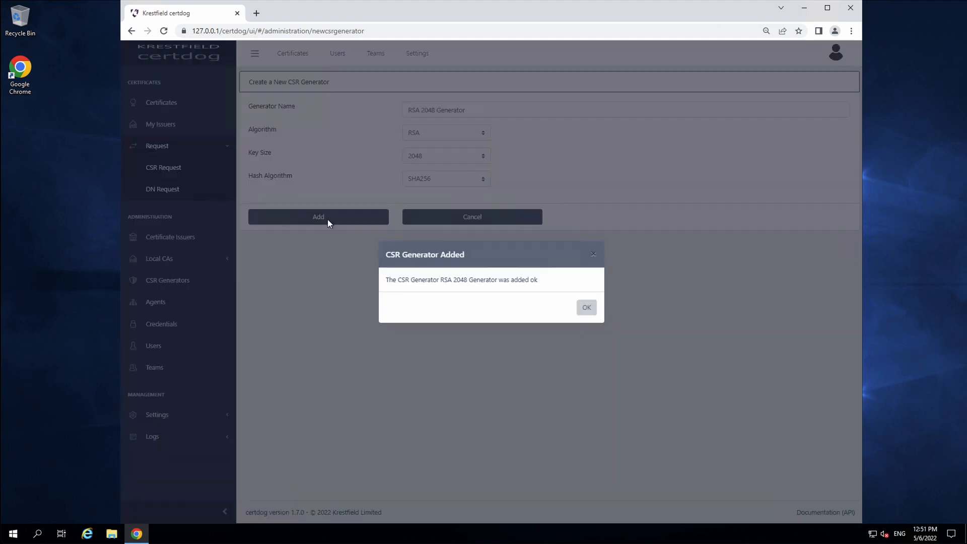
{"action": "left_click", "coordinate": [587, 307]}
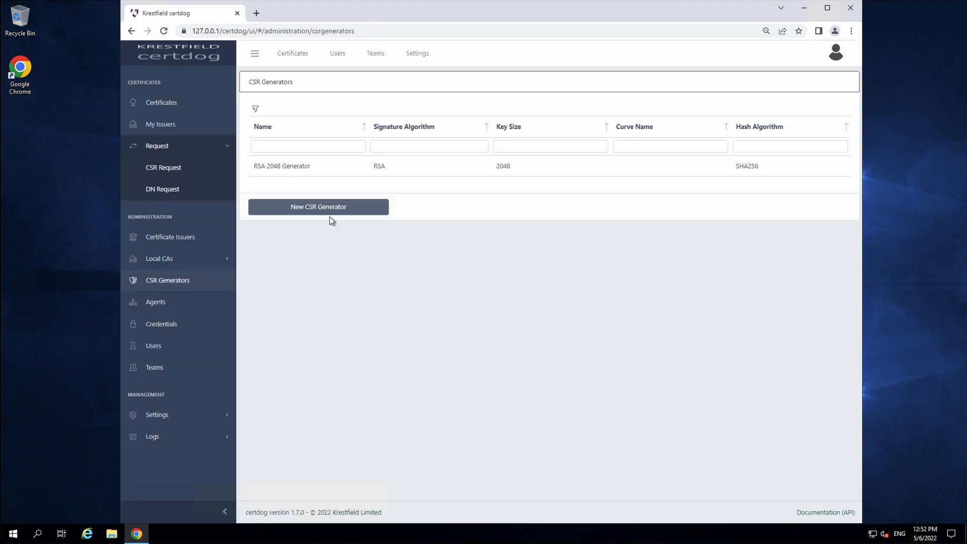
{"action": "left_click", "coordinate": [178, 191]}
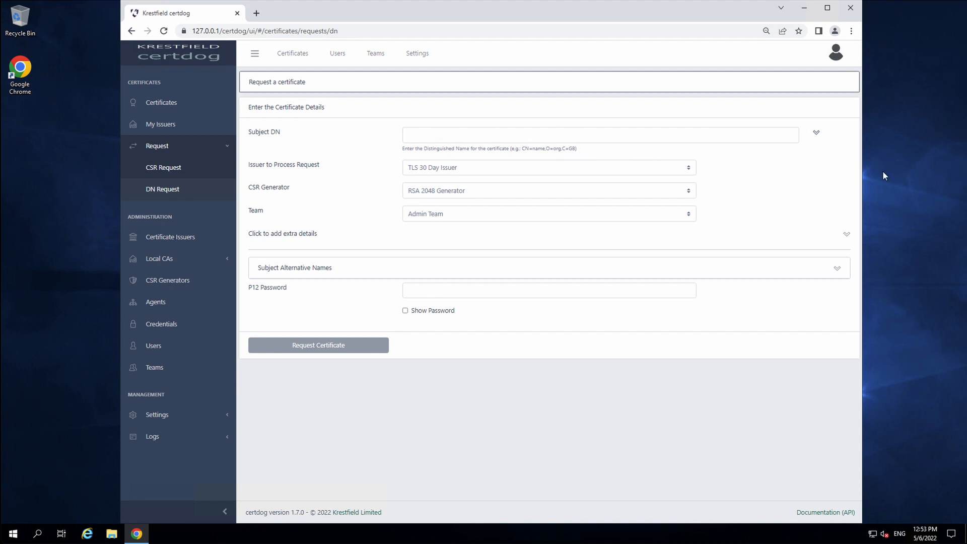
Enter Common Name server1.certdog.local, also as DNS SAN, and the Organisation
{"action": "left_click", "coordinate": [816, 132]}
{"action": "left_click", "coordinate": [621, 168]}
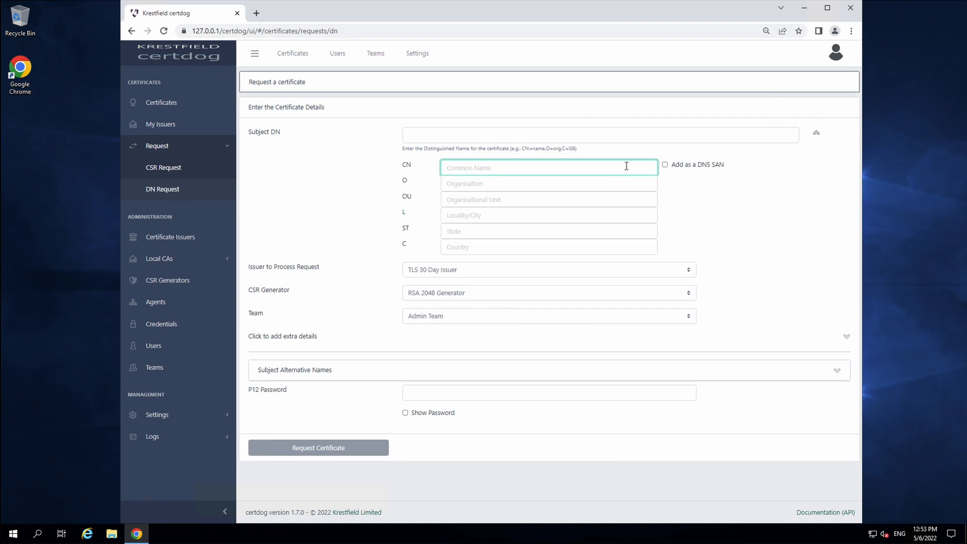
{"action": "type", "text": "server1.certdog.l"}
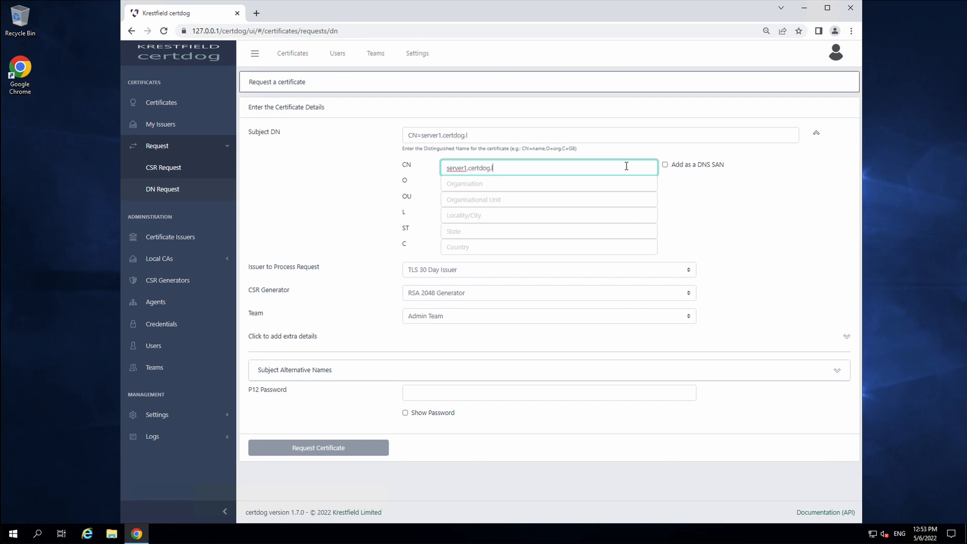
{"action": "type", "text": "ocal"}
{"action": "left_click", "coordinate": [665, 165]}
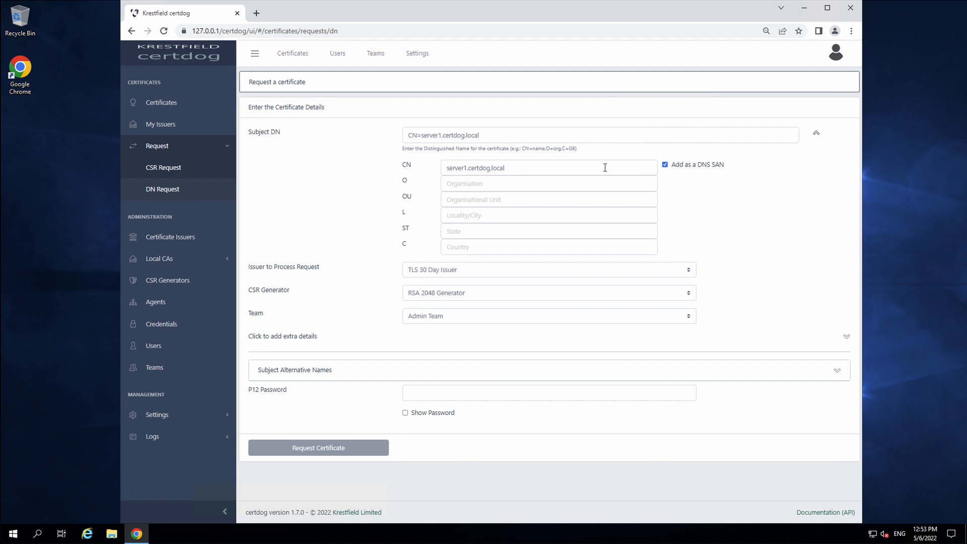
{"action": "double_click", "coordinate": [558, 168]}
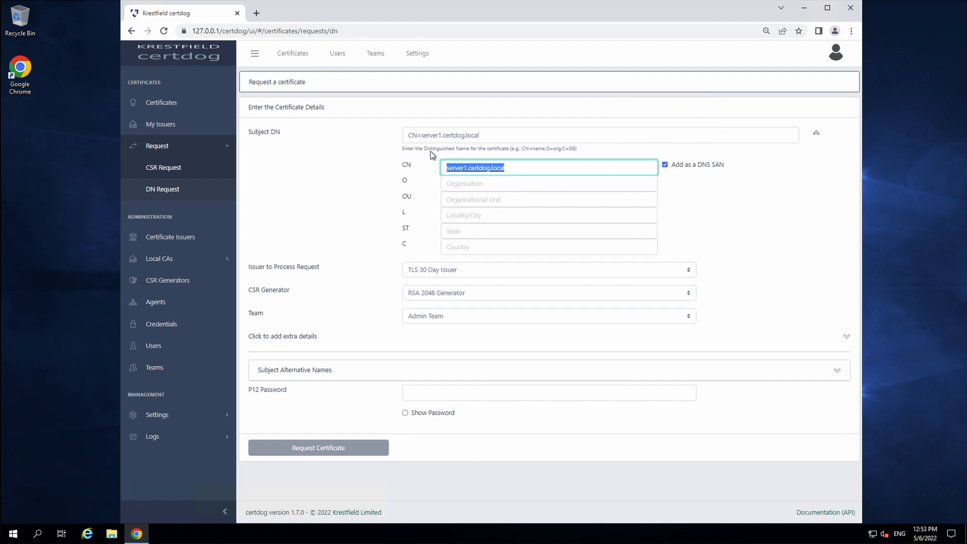
{"action": "left_click", "coordinate": [540, 169]}
{"action": "left_click", "coordinate": [497, 181]}
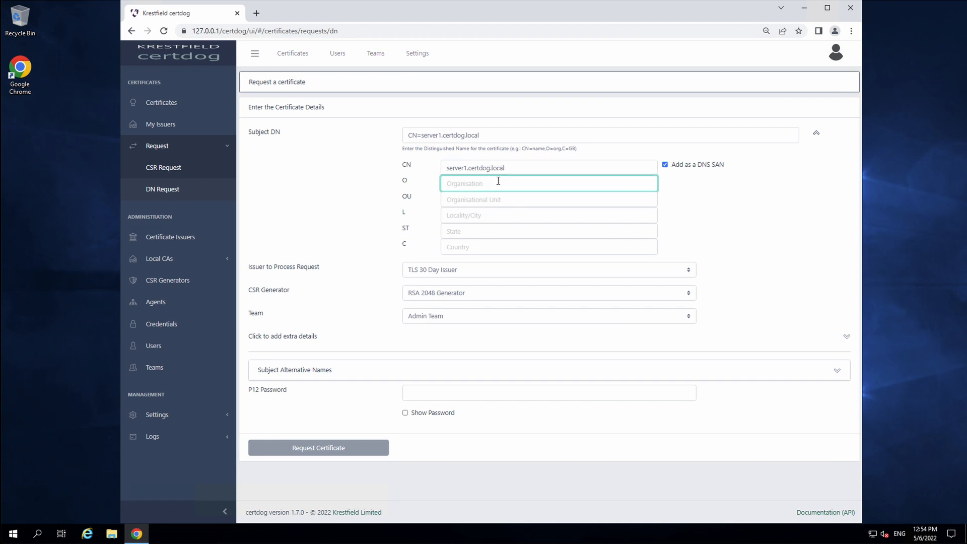
{"action": "type", "text": "Cr"}
{"action": "type", "text": "rtdog"}
{"action": "left_click", "coordinate": [551, 134]}
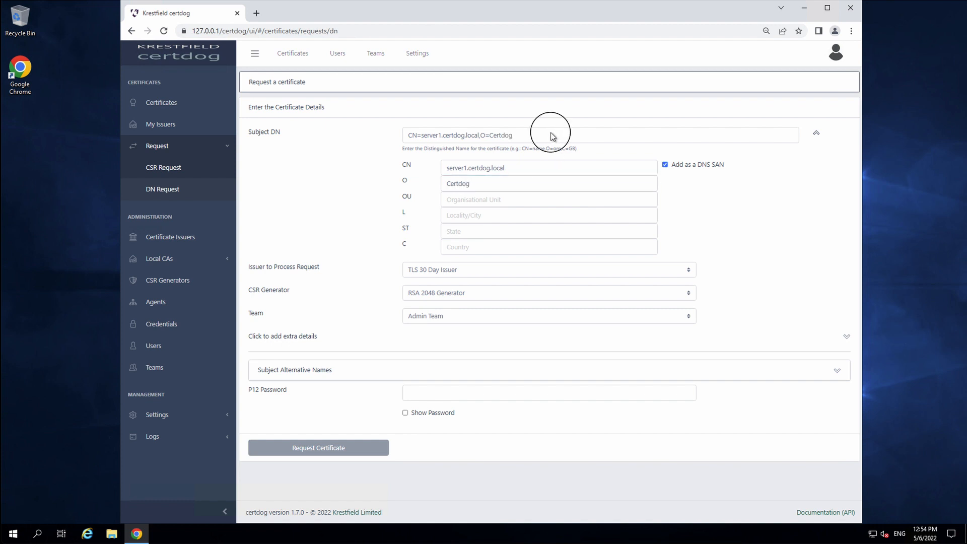
Set country GB, issuer TLS 30 Day Issuer and generator RSA 2048 Generator
{"action": "left_click", "coordinate": [529, 250]}
{"action": "type", "text": "GB"}
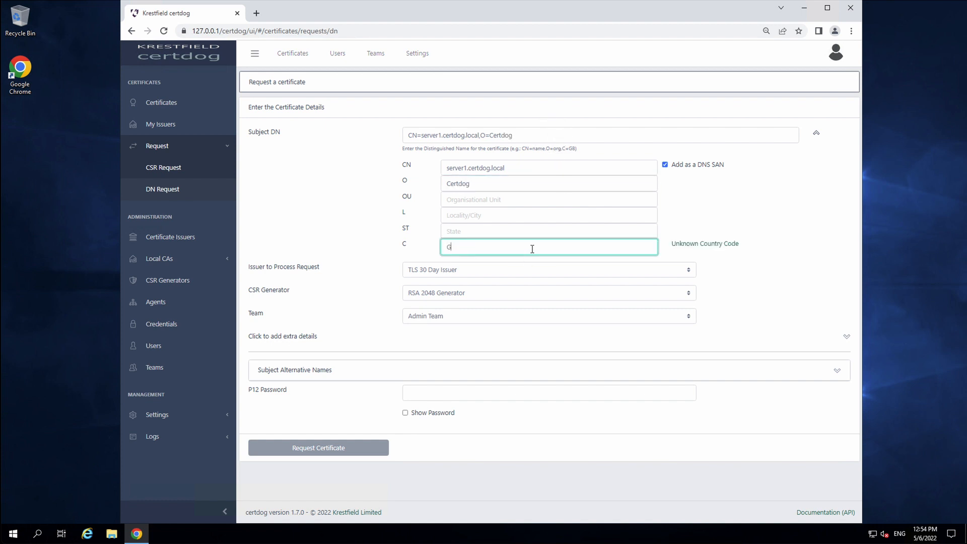
{"action": "left_click", "coordinate": [496, 270]}
{"action": "left_click", "coordinate": [499, 270]}
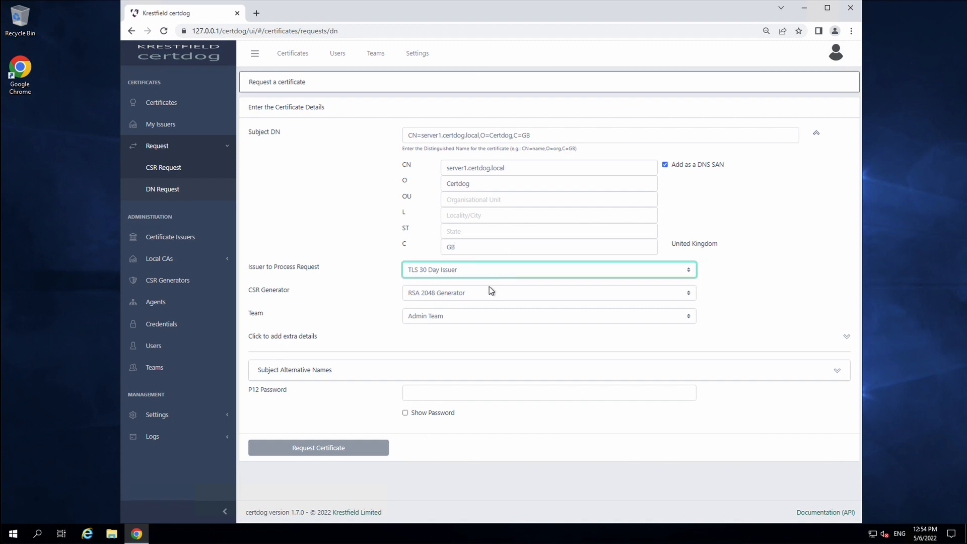
{"action": "left_click", "coordinate": [443, 295]}
{"action": "left_click", "coordinate": [464, 298]}
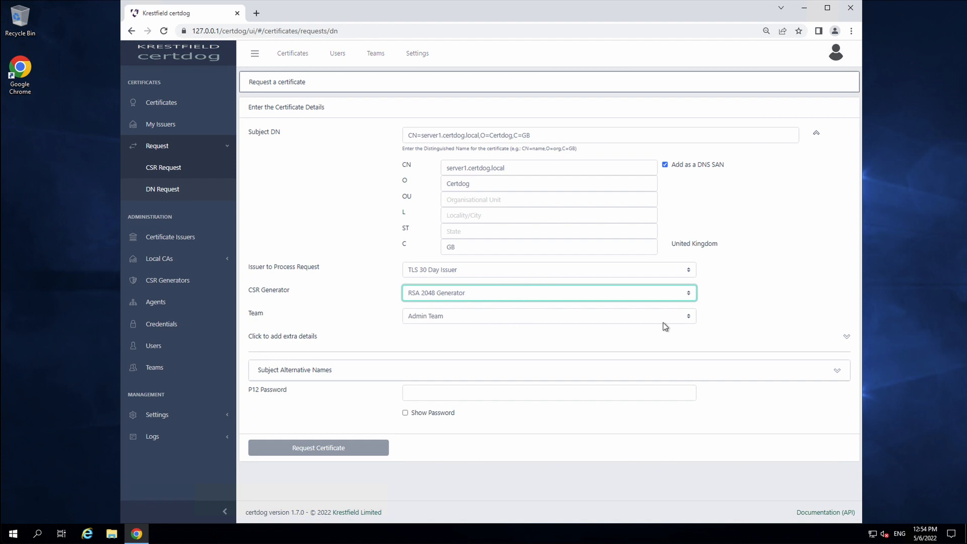
Add server2.certdog.local as an extra DNS subject alternative name
{"action": "left_click", "coordinate": [576, 371]}
{"action": "scroll", "coordinate": [661, 363], "scroll_direction": "down", "scroll_amount": 1}
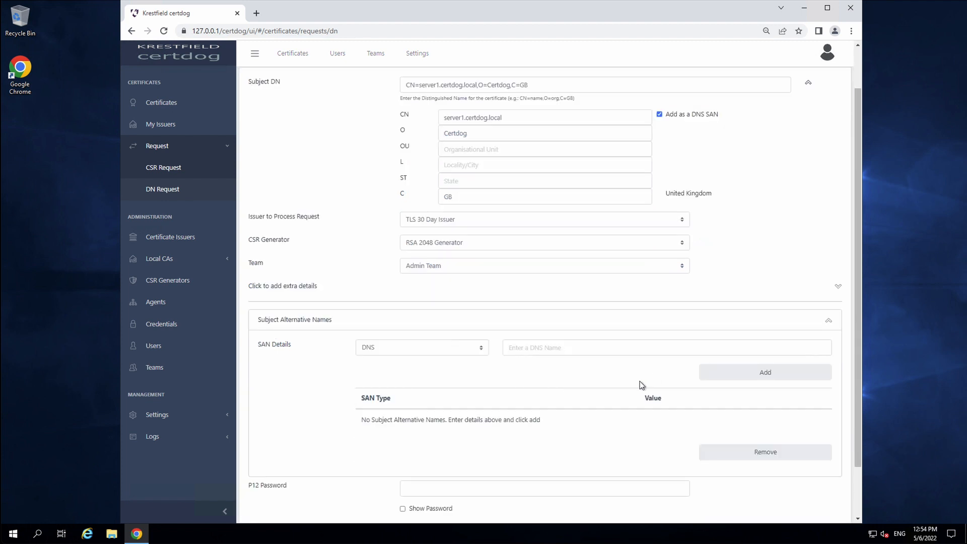
{"action": "scroll", "coordinate": [628, 377], "scroll_direction": "up", "scroll_amount": 1}
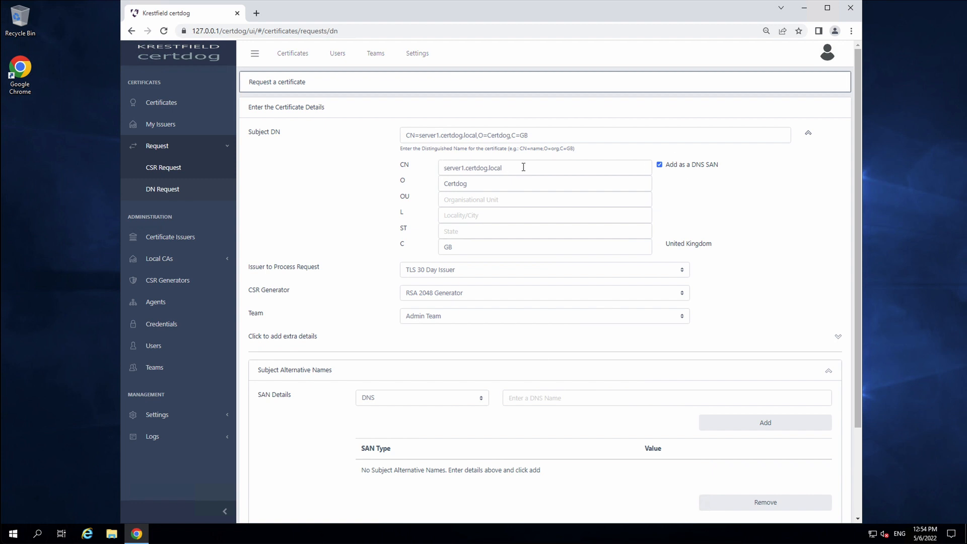
{"action": "triple_click", "coordinate": [443, 168]}
{"action": "key", "text": "ctrl+c"}
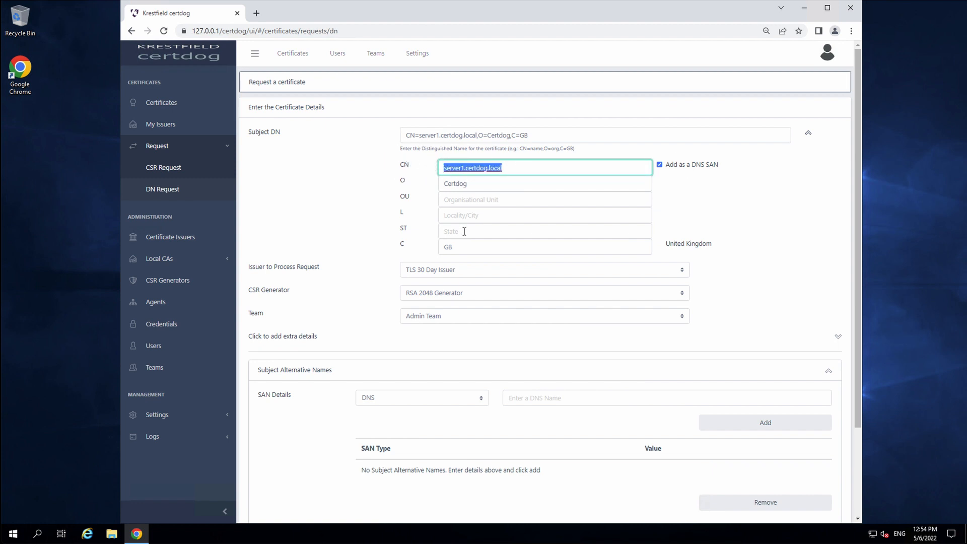
{"action": "left_click", "coordinate": [534, 398]}
{"action": "key", "text": "ctrl+v"}
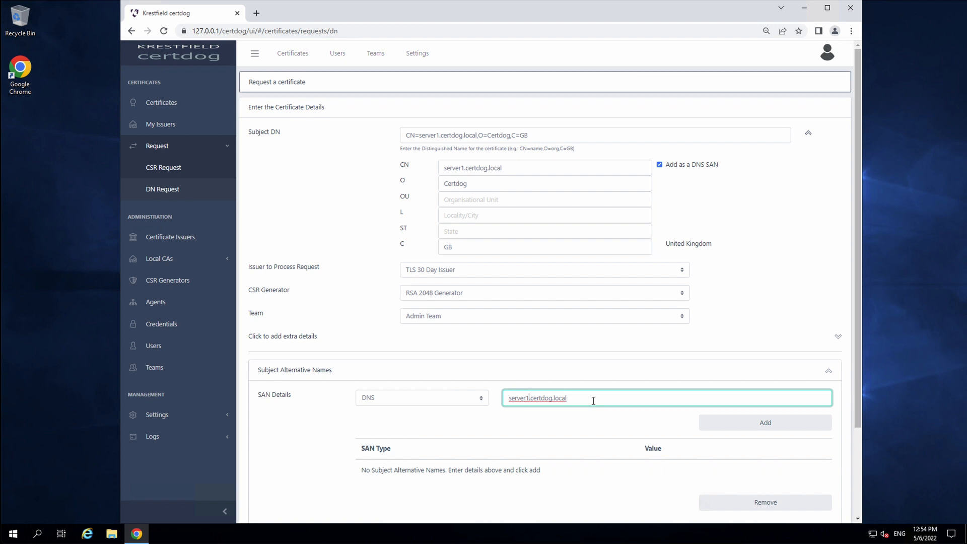
{"action": "key", "text": "BackSpace"}
{"action": "type", "text": "2"}
{"action": "left_click", "coordinate": [715, 423]}
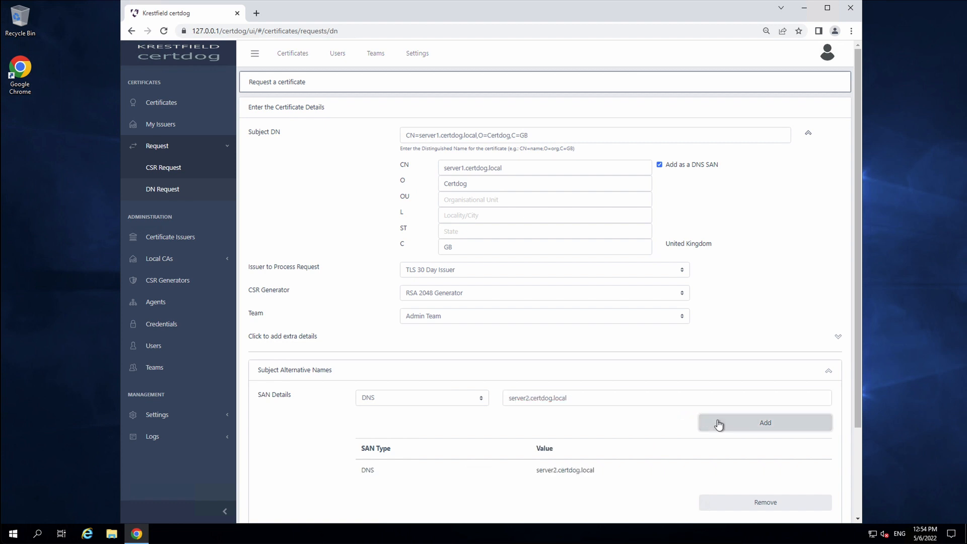
{"action": "scroll", "coordinate": [583, 431], "scroll_direction": "down", "scroll_amount": 2}
{"action": "left_click", "coordinate": [591, 372]}
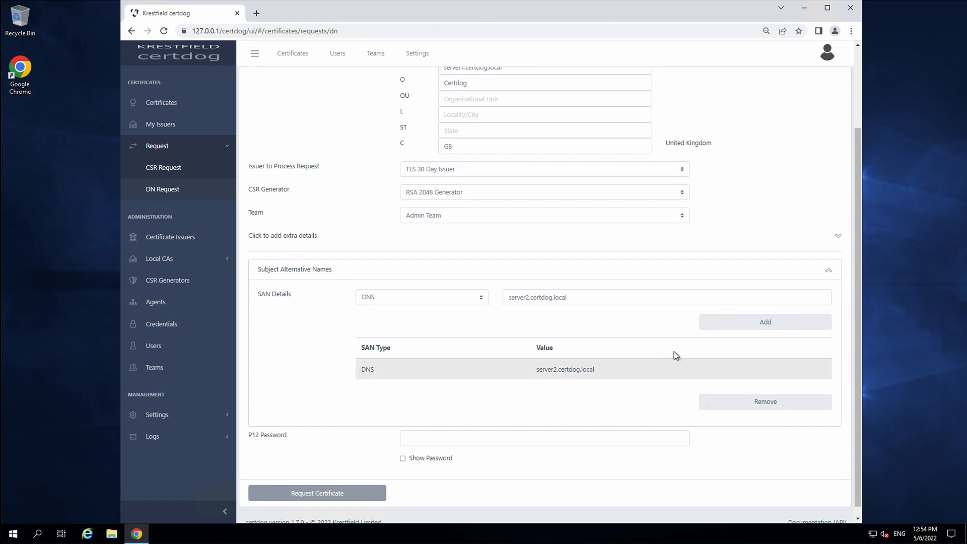
{"action": "left_click", "coordinate": [506, 270]}
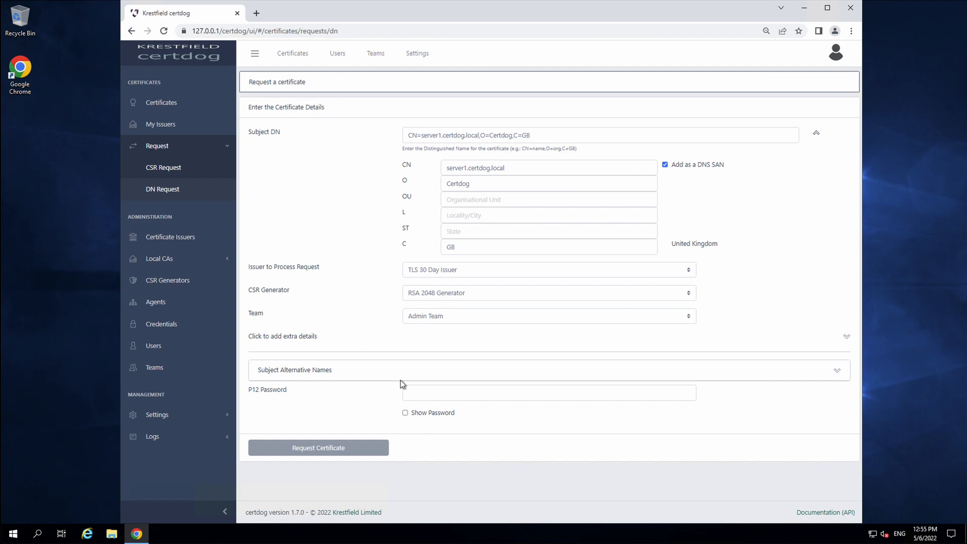
Enter the P12 password and submit the certificate request
{"action": "left_click", "coordinate": [430, 397]}
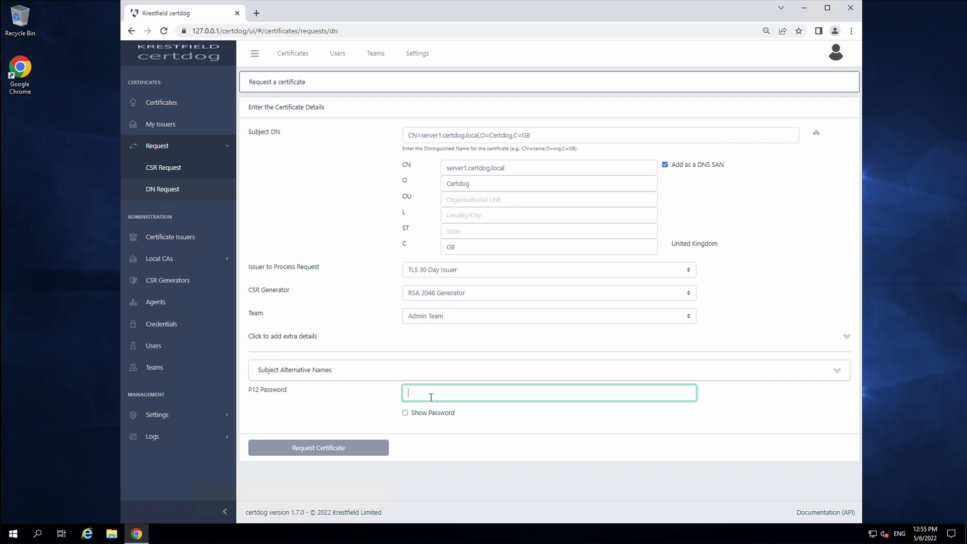
{"action": "type", "text": "password"}
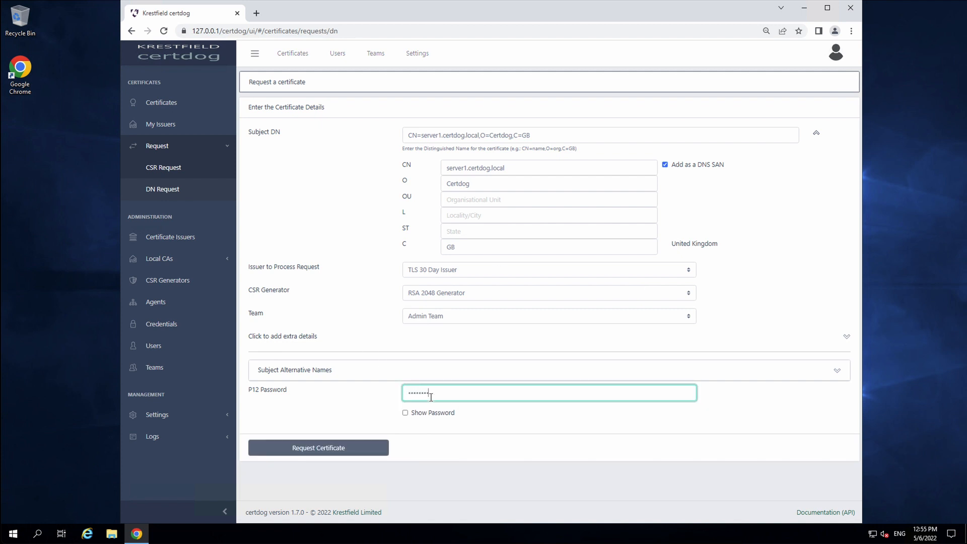
{"action": "left_click", "coordinate": [347, 445]}
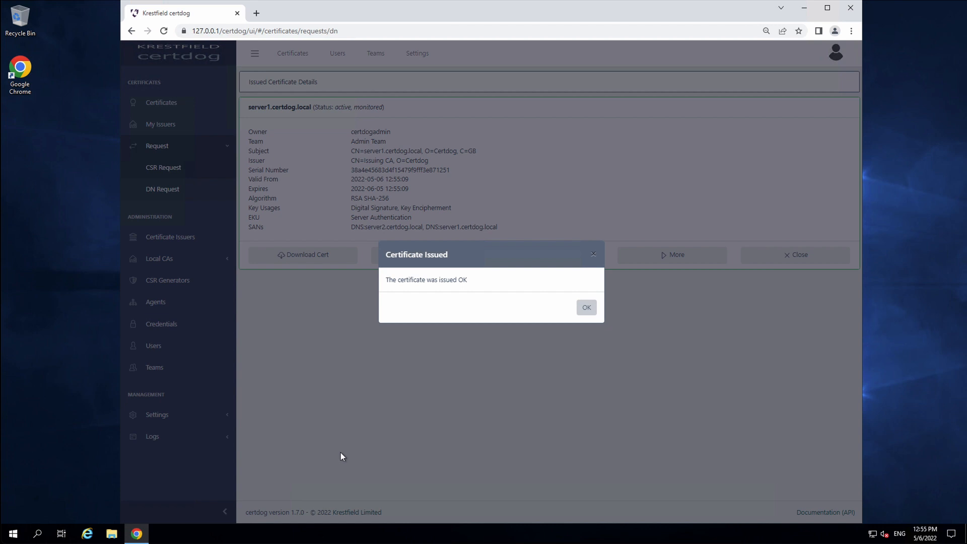
Download the issued server1.certdog.local certificate and open it in the viewer
{"action": "left_click", "coordinate": [586, 307]}
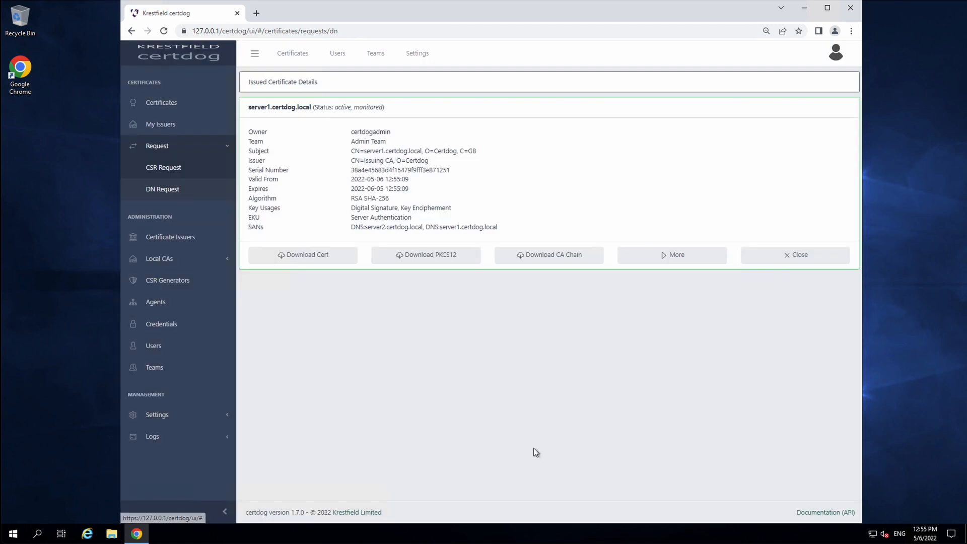
{"action": "left_click", "coordinate": [282, 257]}
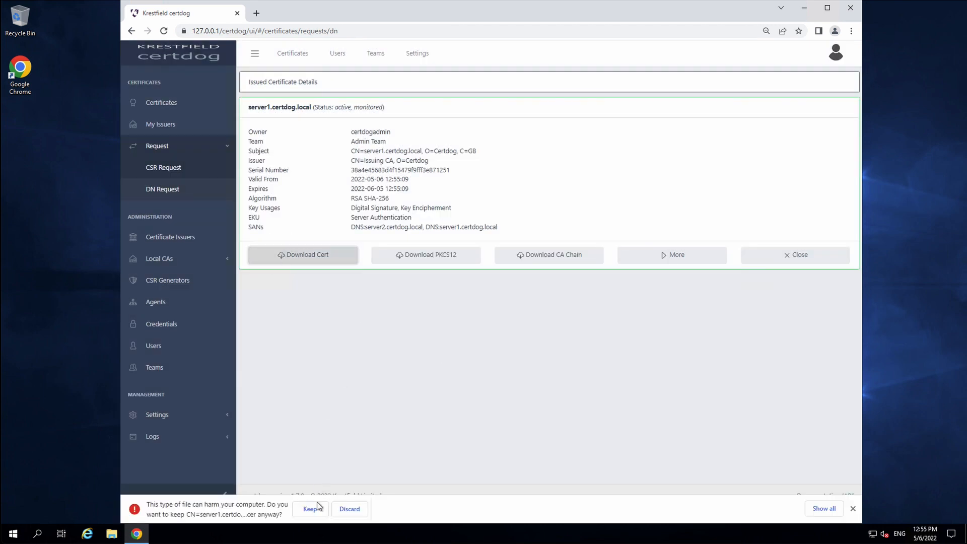
{"action": "left_click", "coordinate": [316, 502]}
{"action": "left_click_drag", "start_coordinate": [119, 20], "coordinate": [512, 124]}
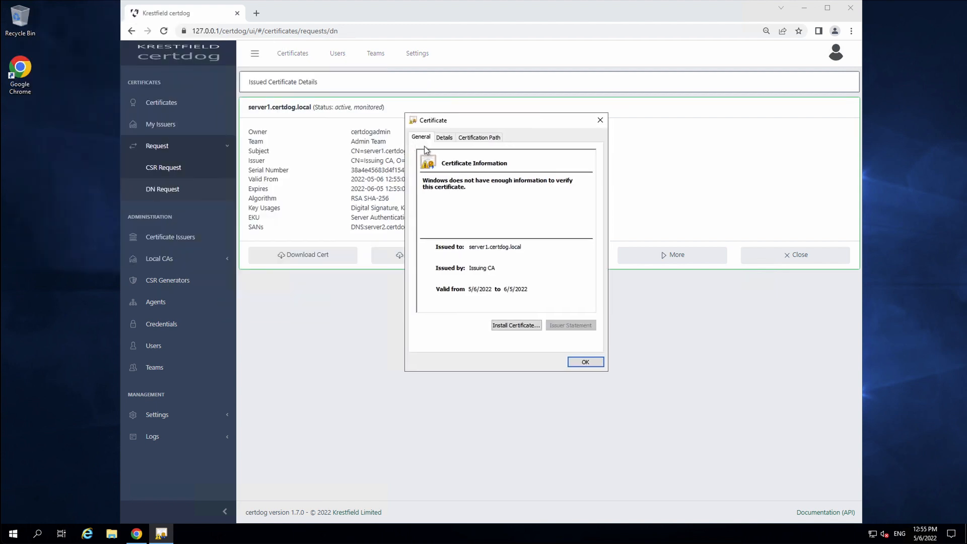
Check Valid to, Subject, Issuer, Enhanced Key Usage and Key Usage, then close the viewer
{"action": "left_click", "coordinate": [443, 143]}
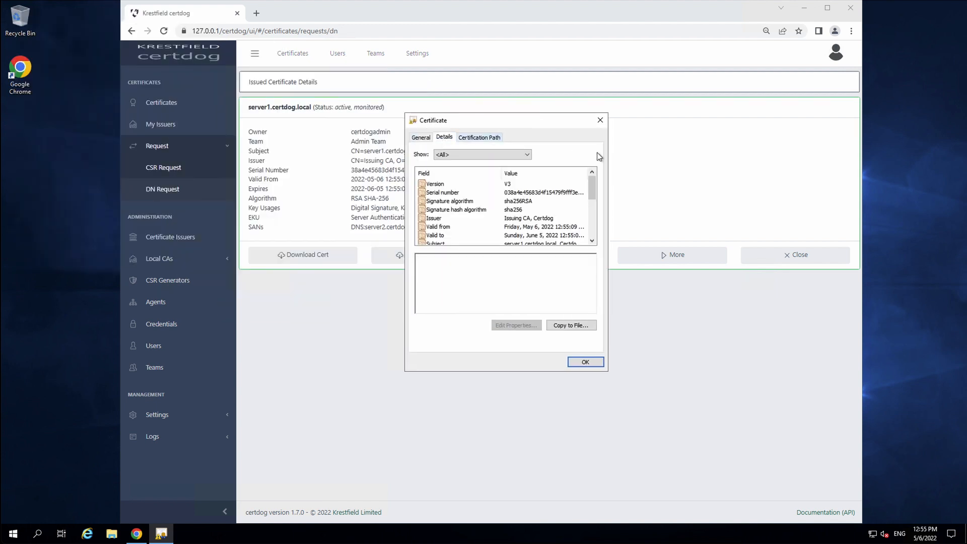
{"action": "left_click", "coordinate": [445, 237]}
{"action": "left_click", "coordinate": [447, 242]}
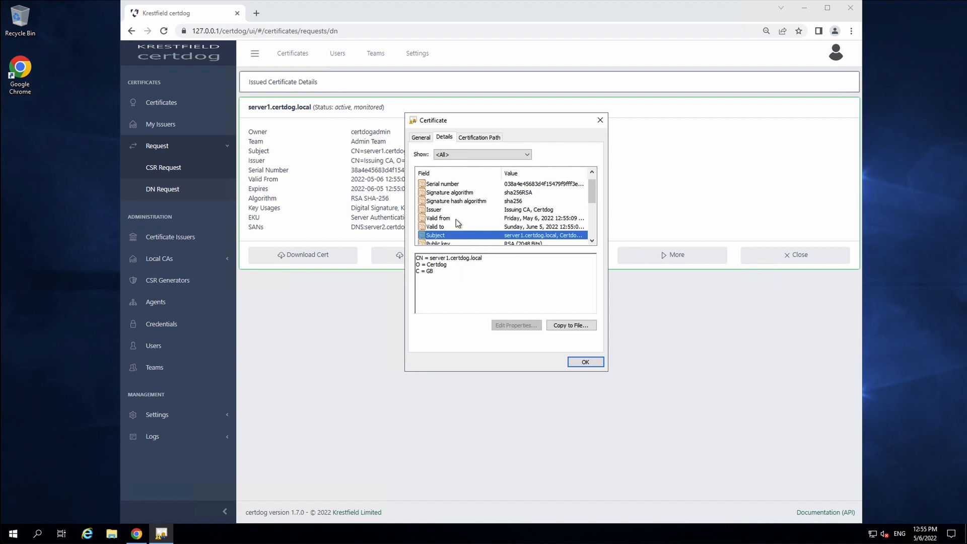
{"action": "left_click", "coordinate": [468, 210]}
{"action": "scroll", "coordinate": [527, 207], "scroll_direction": "down", "scroll_amount": 3}
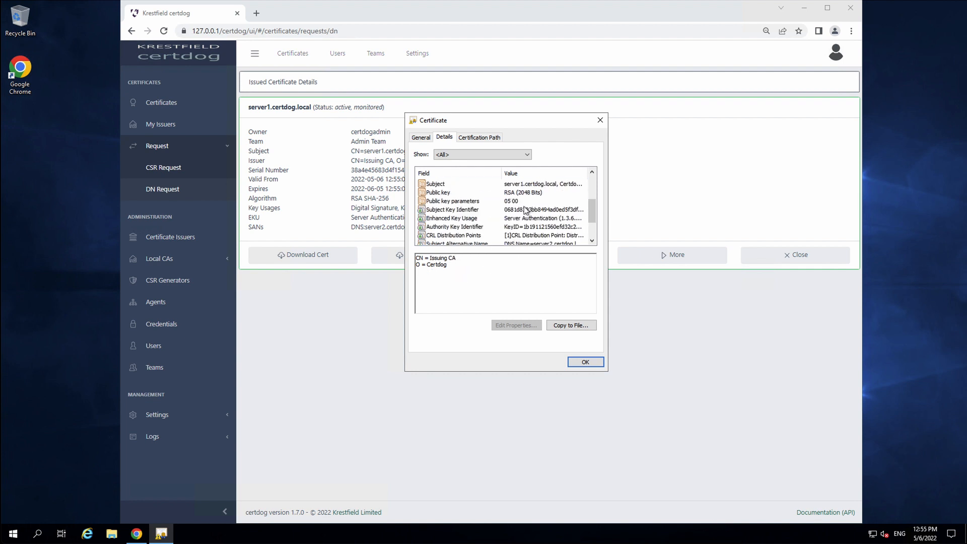
{"action": "left_click", "coordinate": [477, 194]}
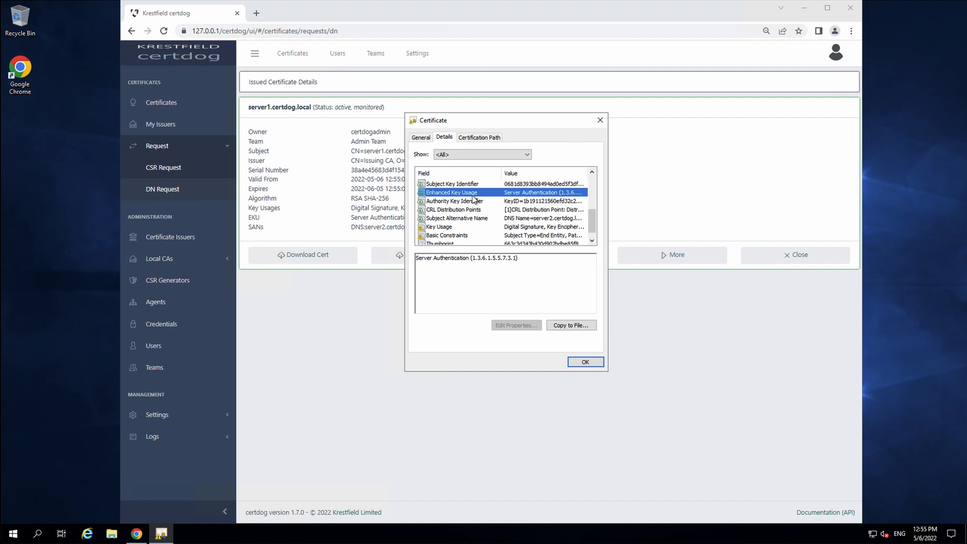
{"action": "left_click", "coordinate": [449, 228]}
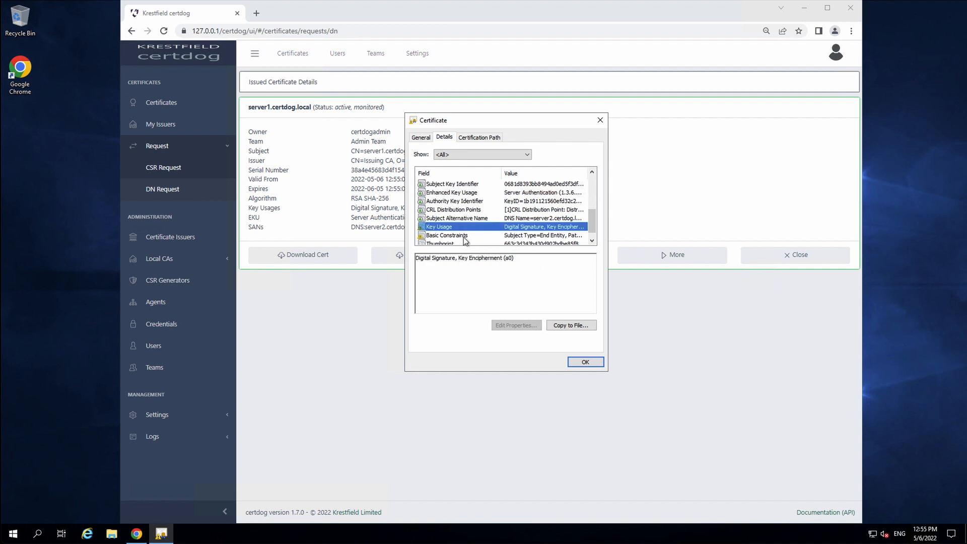
{"action": "left_click", "coordinate": [583, 361]}
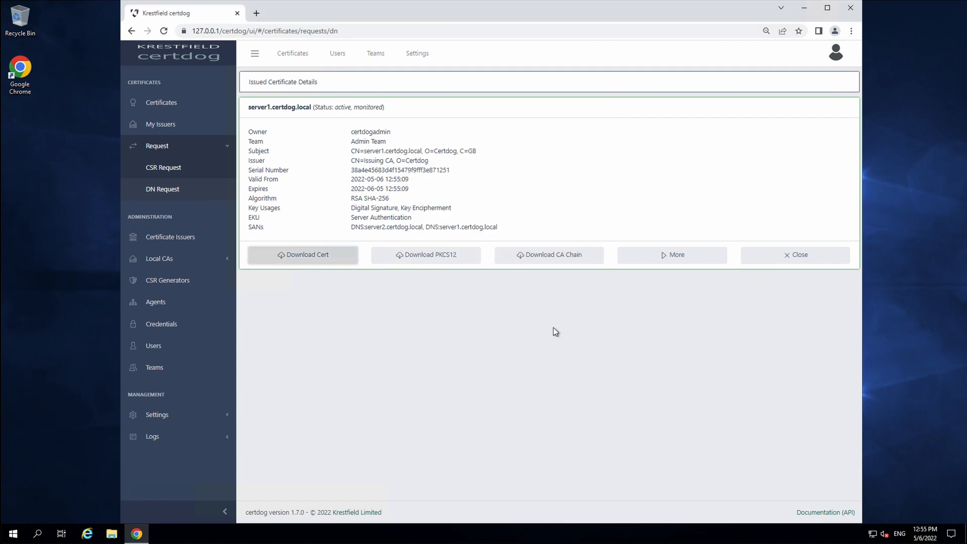
Download server1.certdog.local.p12 and start importing it into the Local Machine store
{"action": "left_click", "coordinate": [422, 256]}
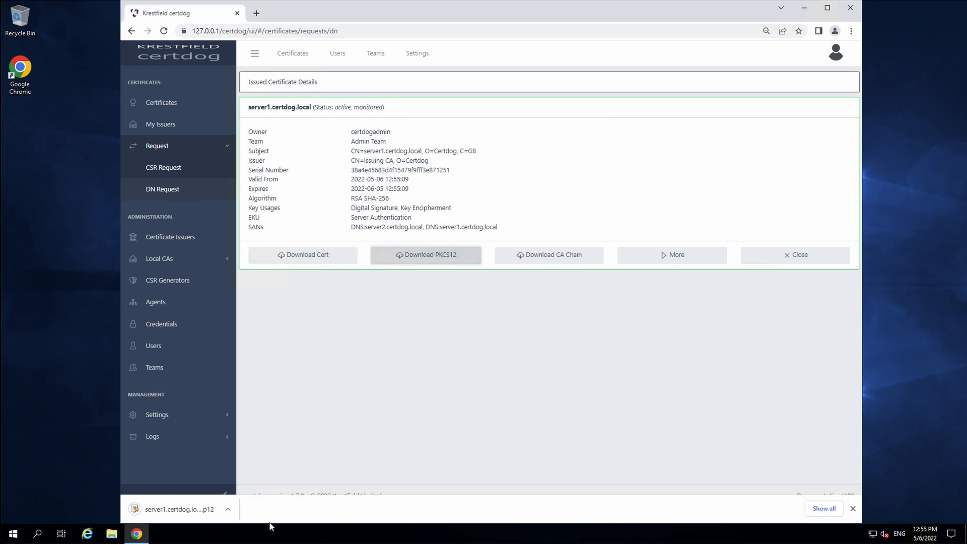
{"action": "left_click", "coordinate": [229, 508]}
{"action": "left_click", "coordinate": [262, 449]}
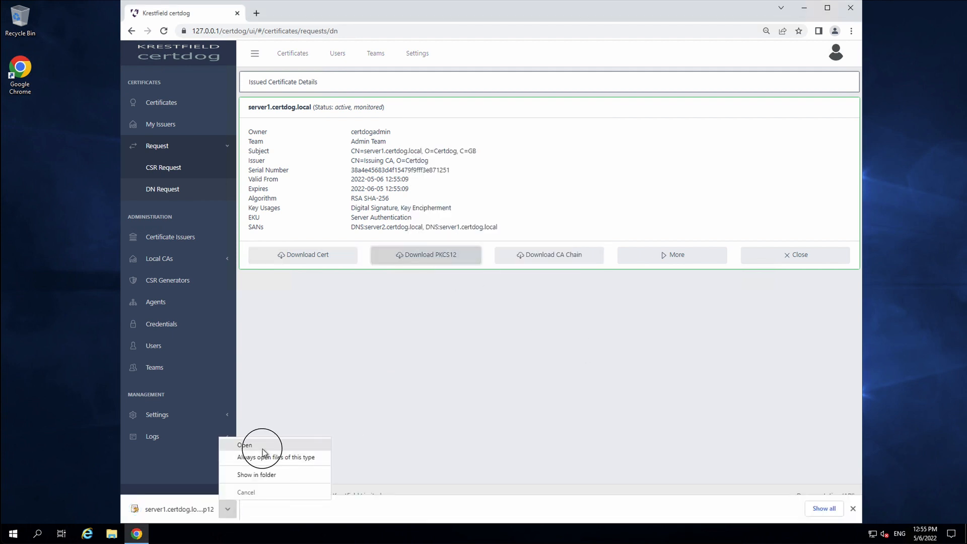
{"action": "left_click", "coordinate": [422, 294]}
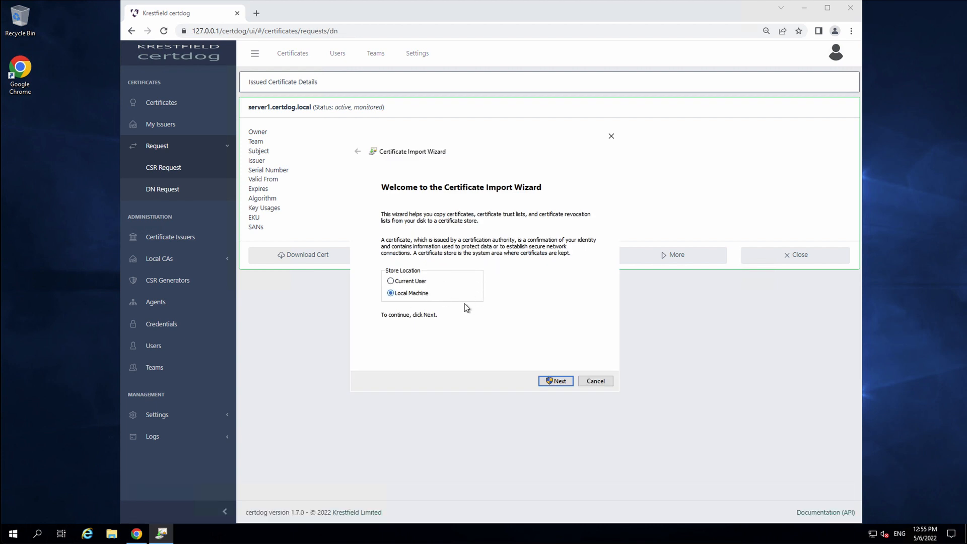
{"action": "left_click", "coordinate": [552, 381]}
{"action": "left_click", "coordinate": [439, 334]}
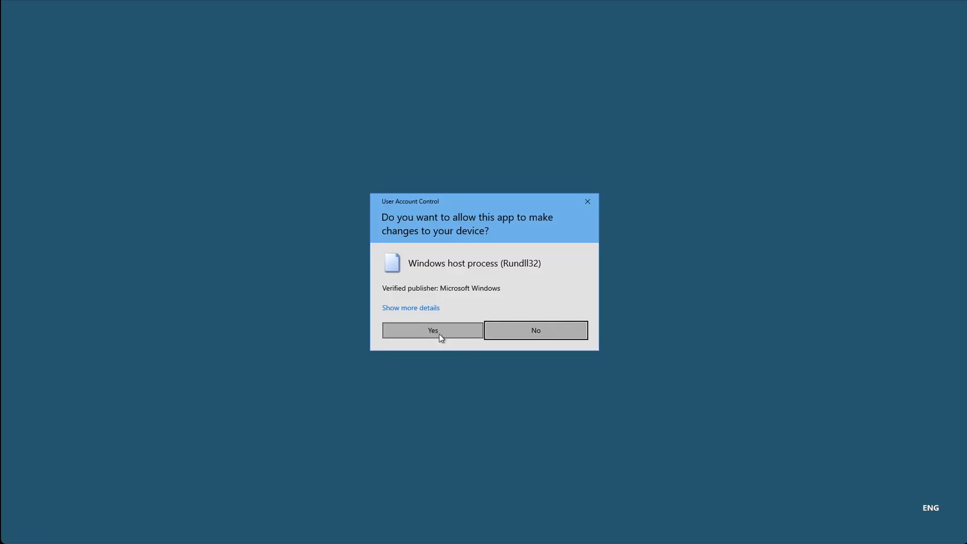
{"action": "left_click", "coordinate": [558, 381]}
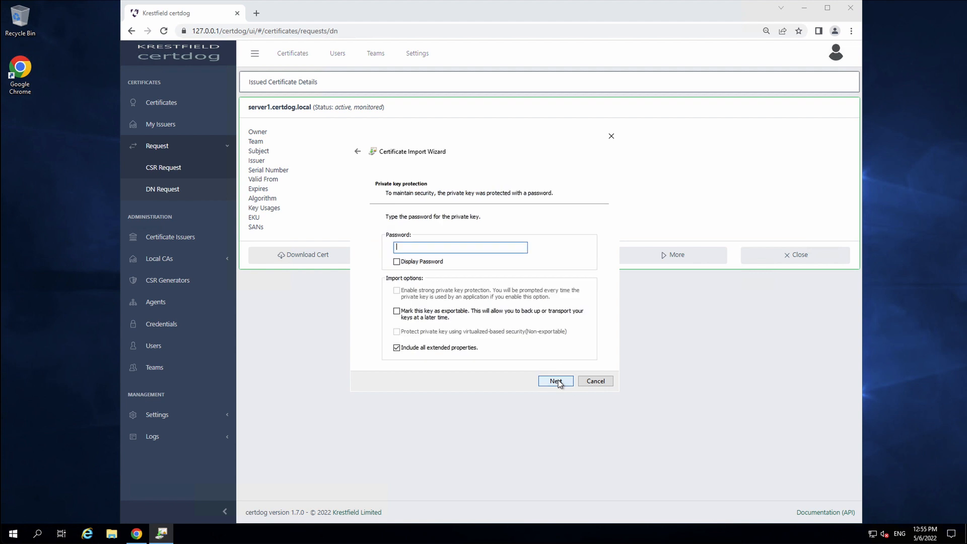
Enter the private key password, keep automatic store selection and finish the import
{"action": "type", "text": "password"}
{"action": "left_click", "coordinate": [556, 381]}
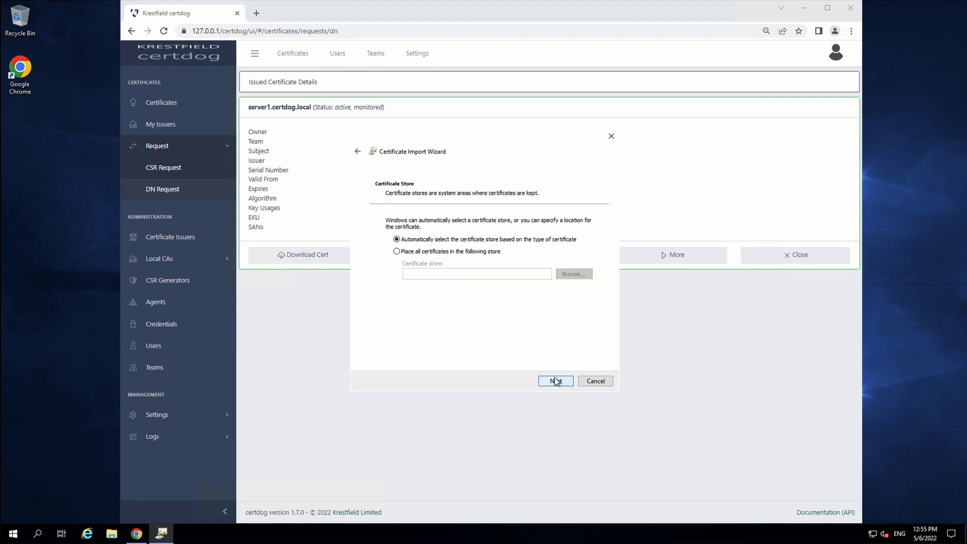
{"action": "left_click", "coordinate": [556, 381]}
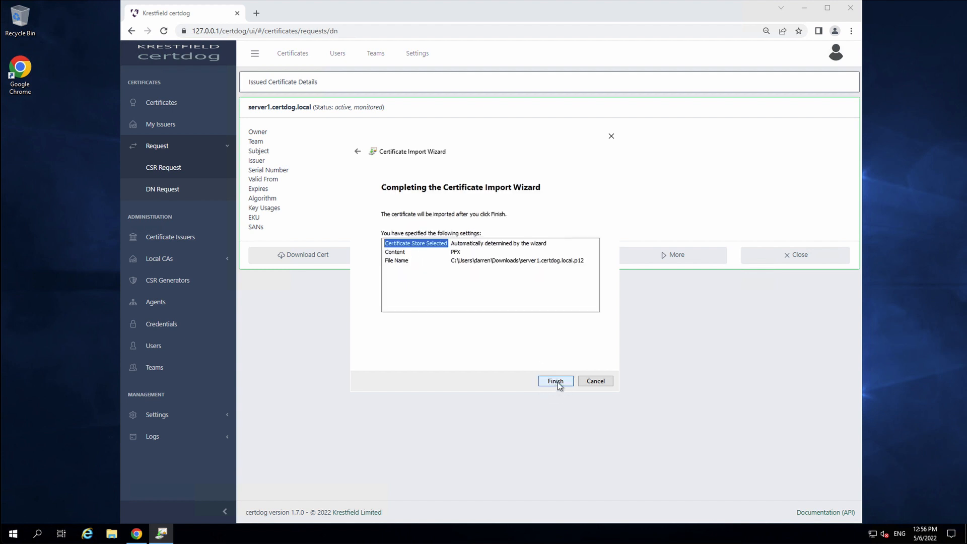
{"action": "left_click", "coordinate": [556, 381]}
{"action": "left_click", "coordinate": [519, 303]}
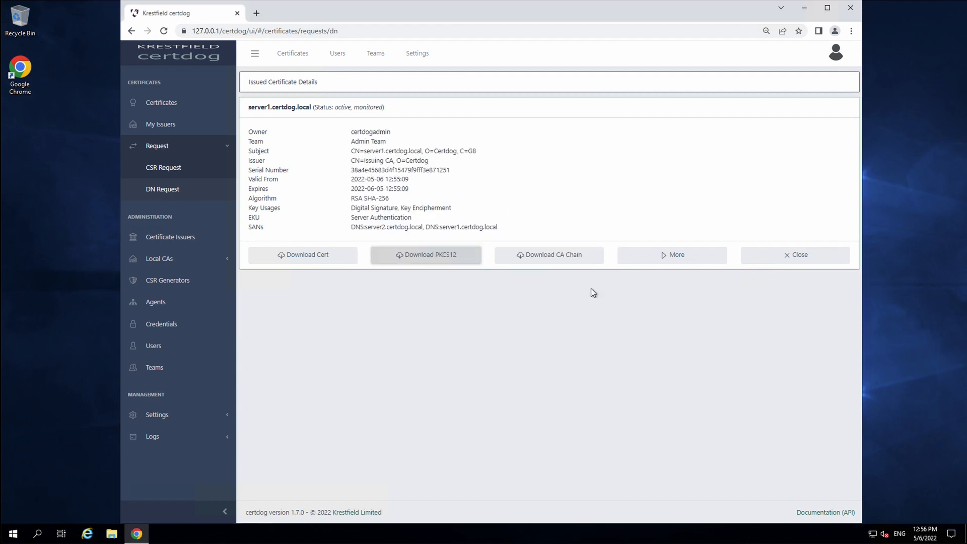
{"action": "left_click", "coordinate": [705, 257]}
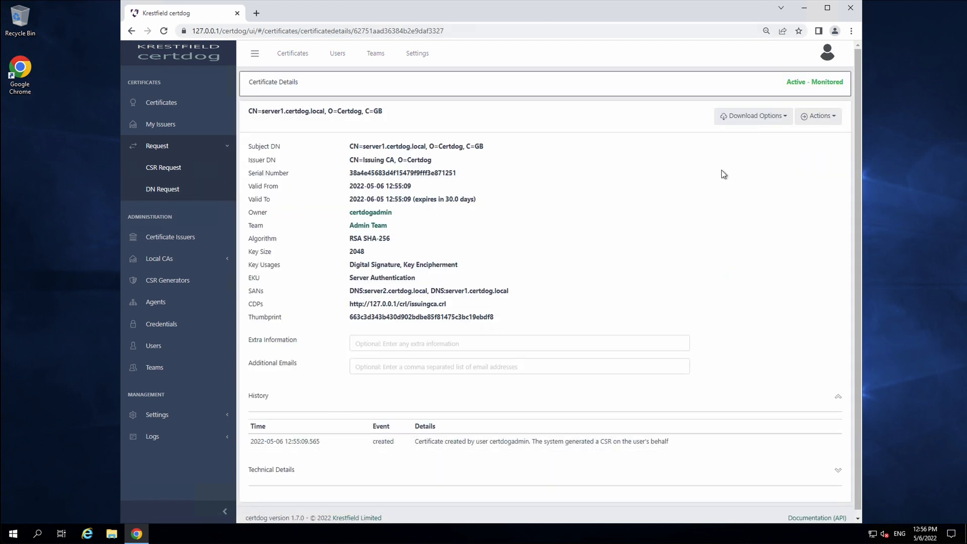
{"action": "left_click", "coordinate": [752, 116]}
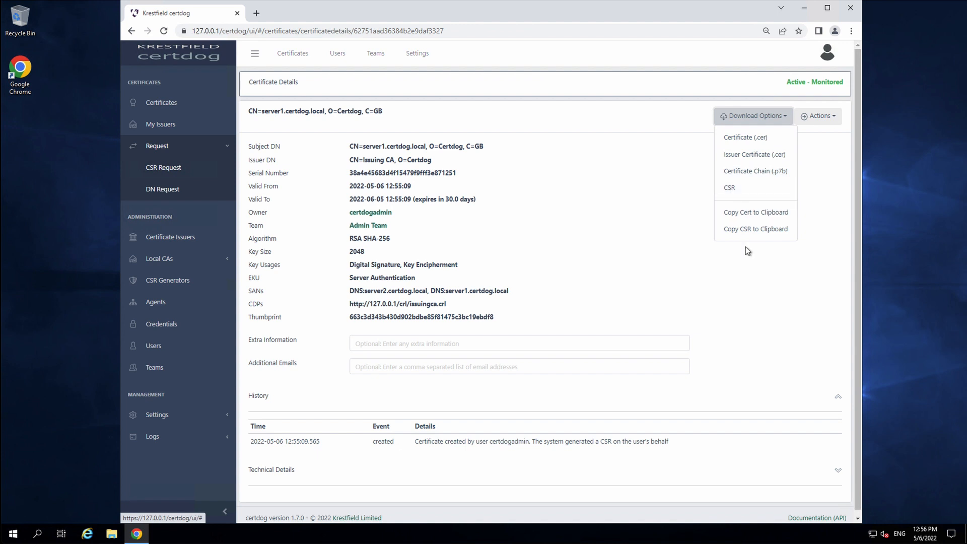
{"action": "left_click", "coordinate": [754, 288]}
{"action": "left_click", "coordinate": [767, 120]}
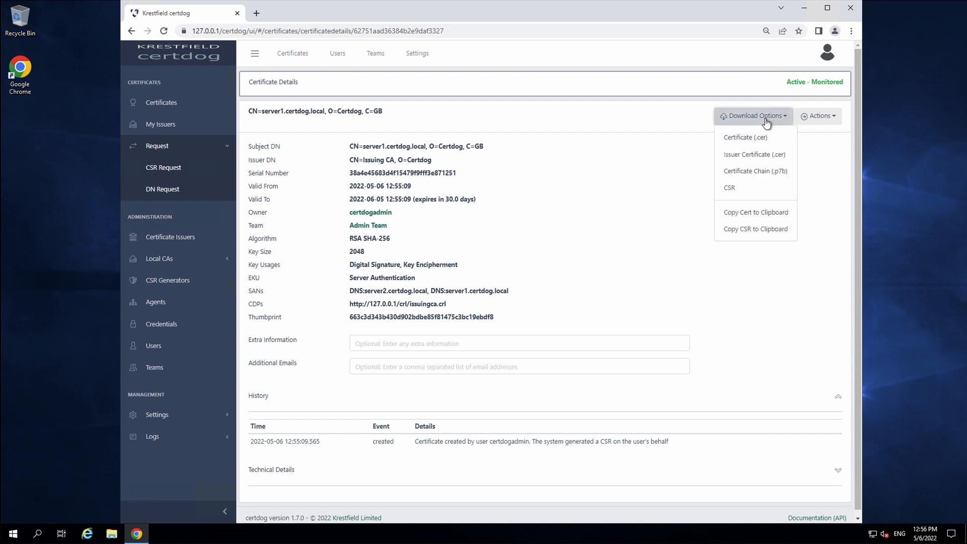
{"action": "left_click", "coordinate": [742, 294]}
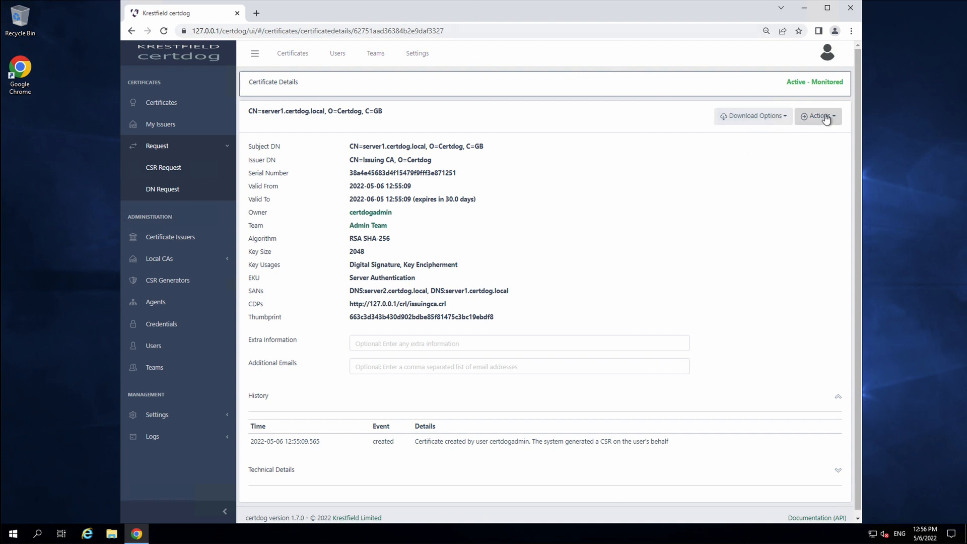
{"action": "left_click", "coordinate": [548, 251]}
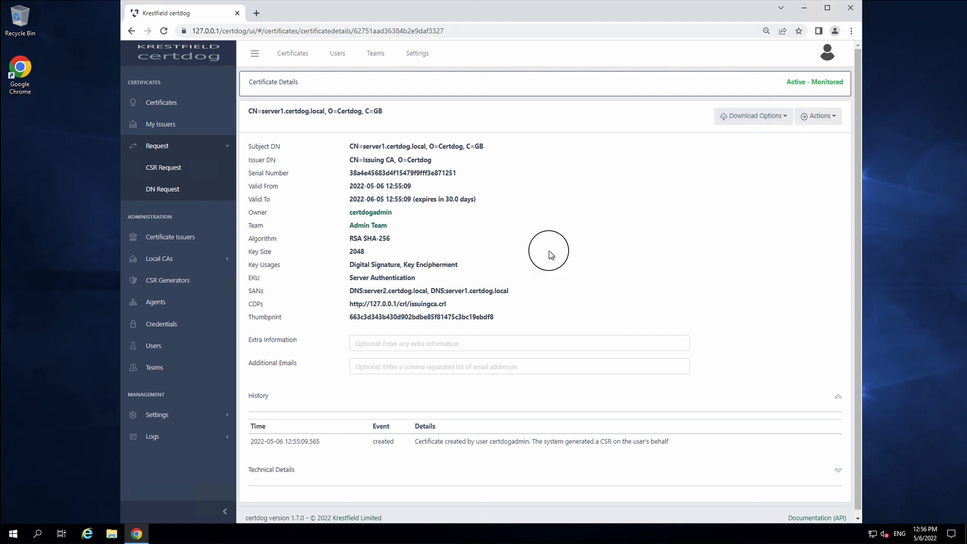
Set the Private Key Retention Period to 7 days, save global settings, then open DN Request
{"action": "left_click", "coordinate": [191, 425]}
{"action": "left_click", "coordinate": [175, 398]}
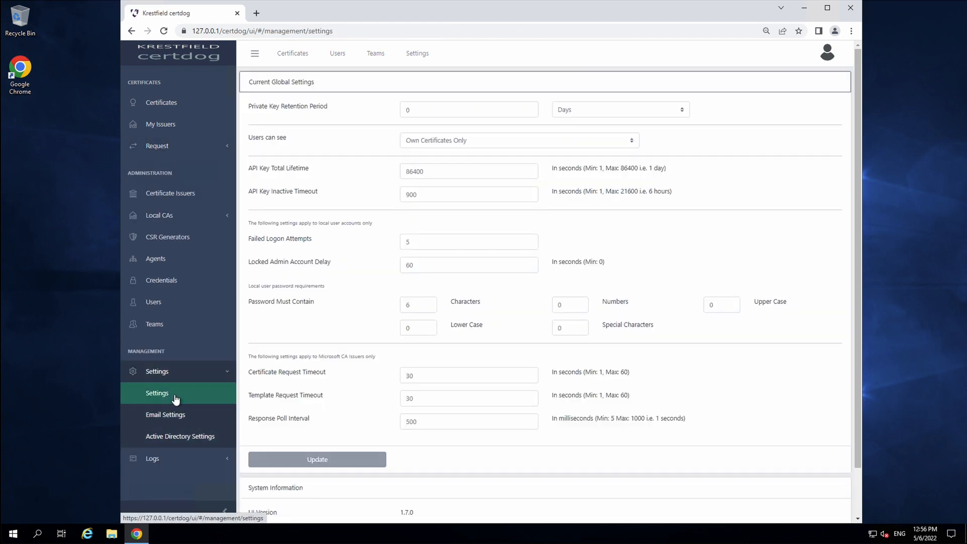
{"action": "left_click", "coordinate": [272, 108]}
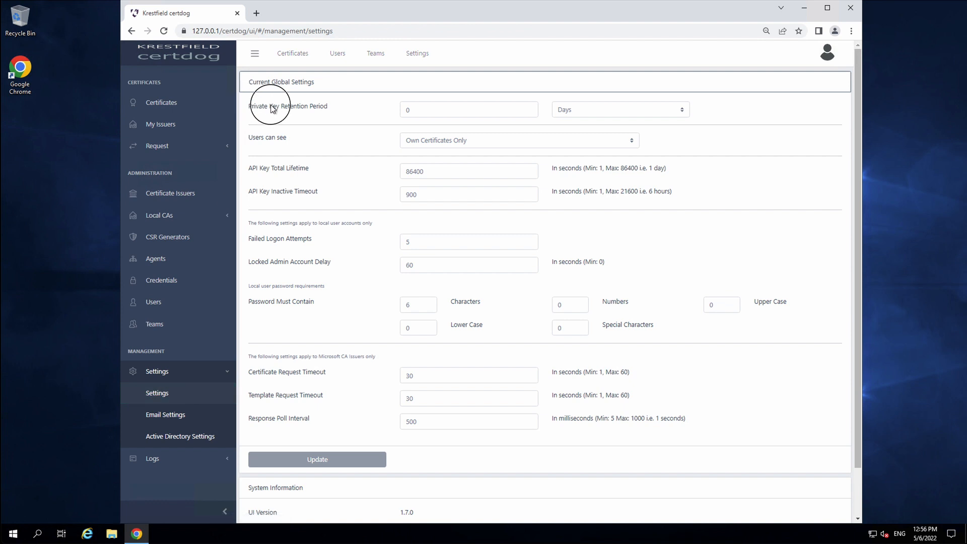
{"action": "left_click_drag", "start_coordinate": [272, 109], "coordinate": [327, 106]}
{"action": "left_click", "coordinate": [347, 109]}
{"action": "mouse_move", "coordinate": [429, 105]}
{"action": "left_click_drag", "start_coordinate": [428, 105], "coordinate": [185, 73]}
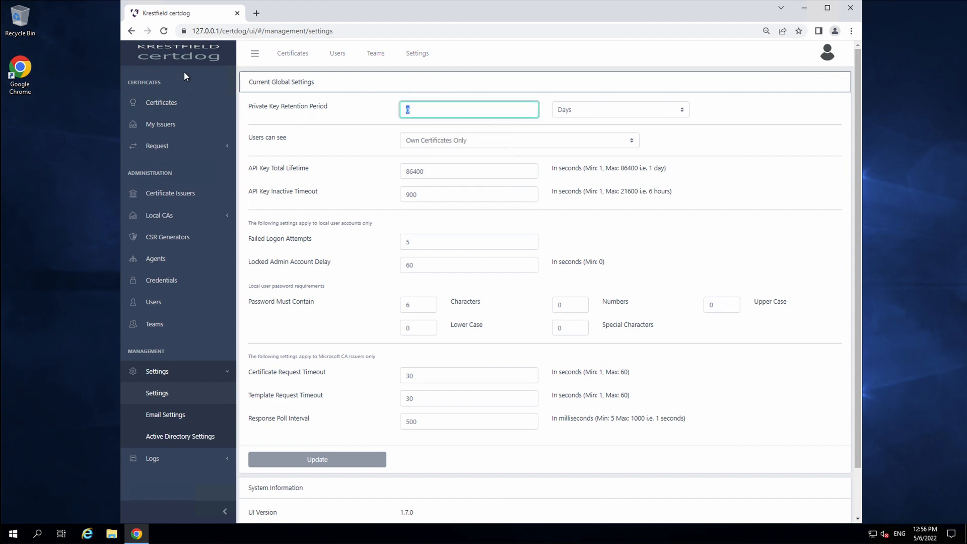
{"action": "type", "text": "7"}
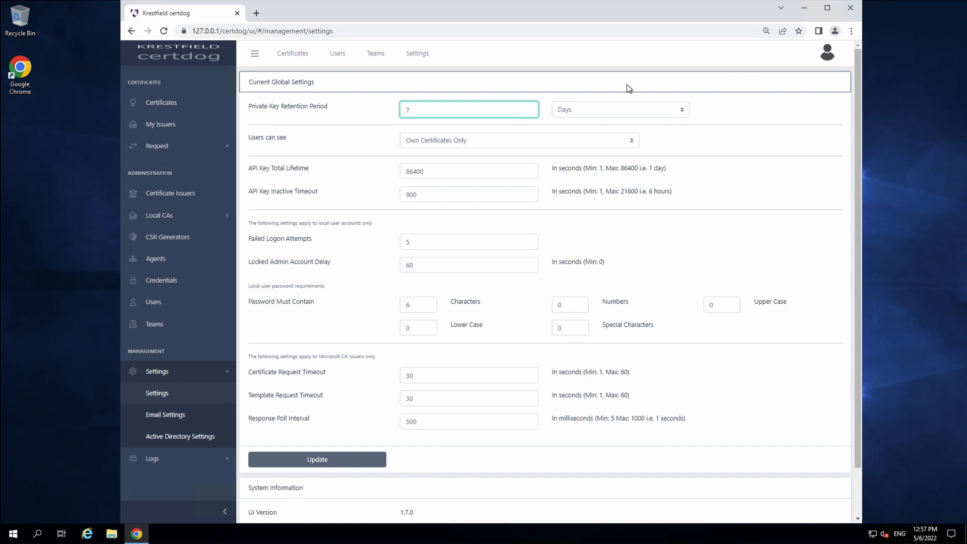
{"action": "left_click", "coordinate": [323, 469]}
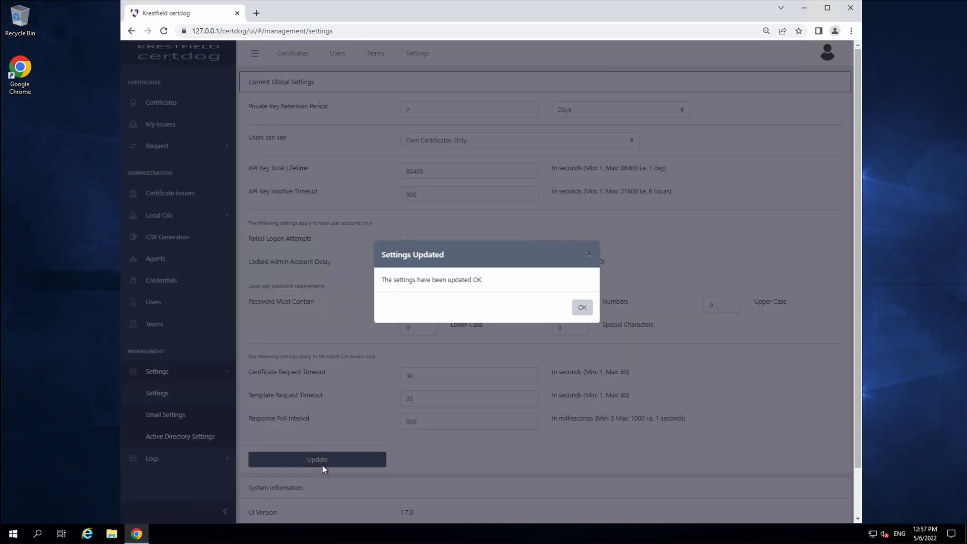
{"action": "left_click", "coordinate": [582, 308]}
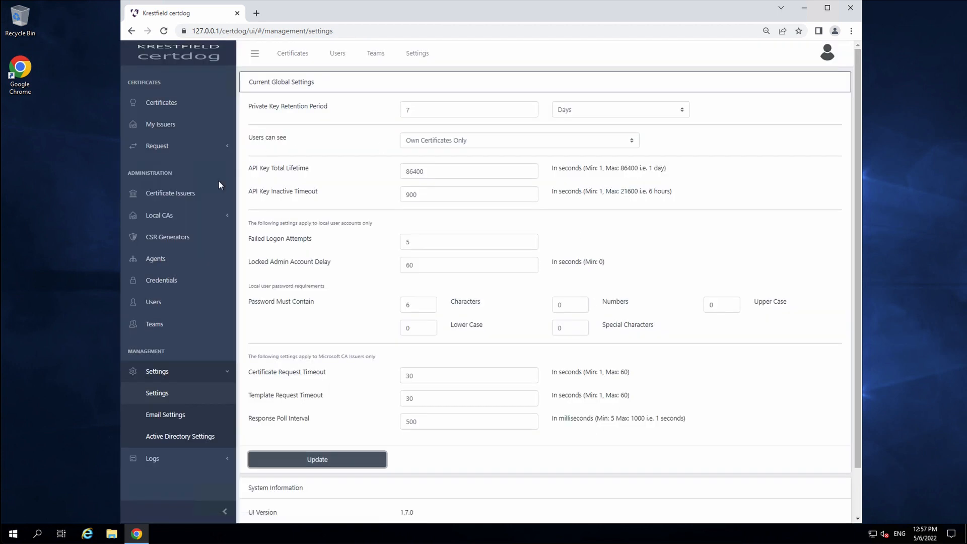
{"action": "left_click", "coordinate": [161, 146]}
{"action": "left_click", "coordinate": [162, 189]}
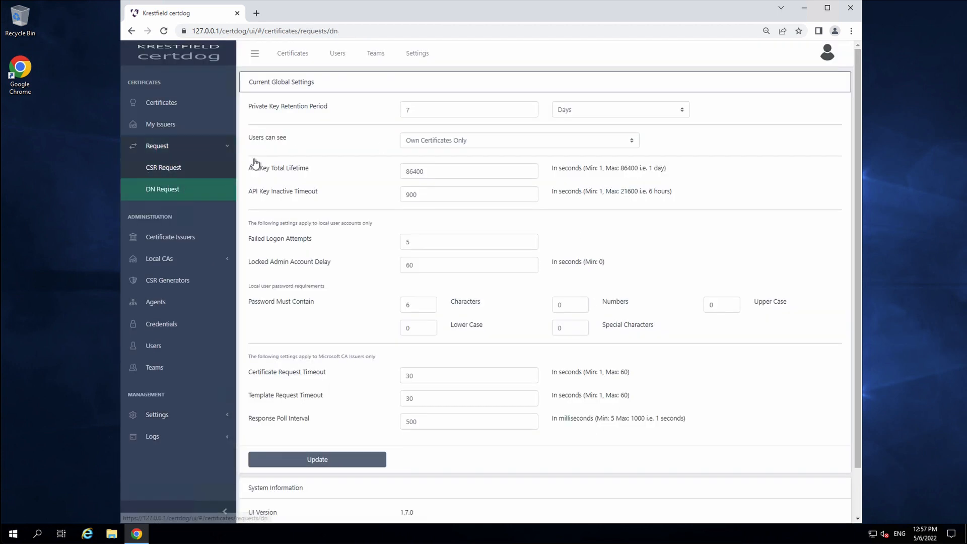
Expand the individual Subject DN fields on the DN Request form, leaving the common name empty
{"action": "left_click", "coordinate": [816, 132]}
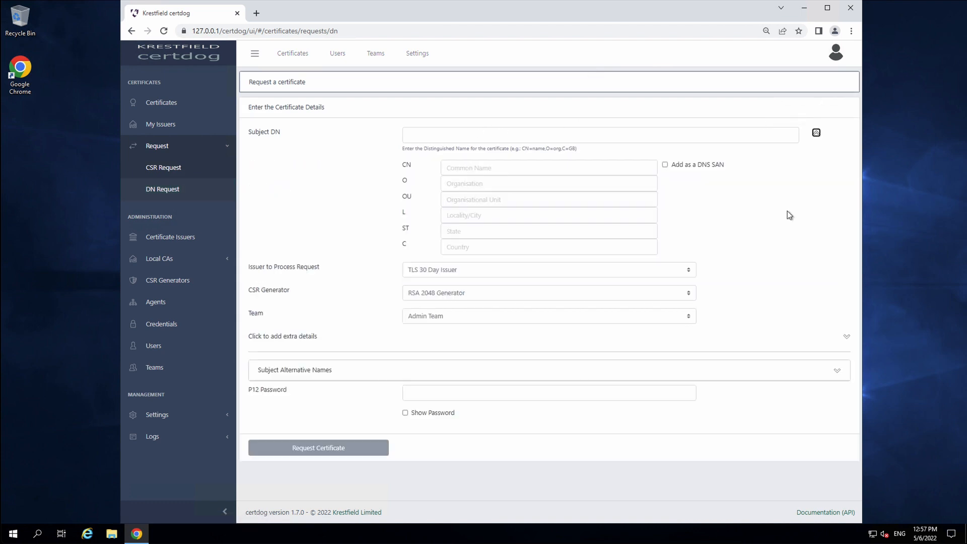
{"action": "left_click", "coordinate": [501, 169]}
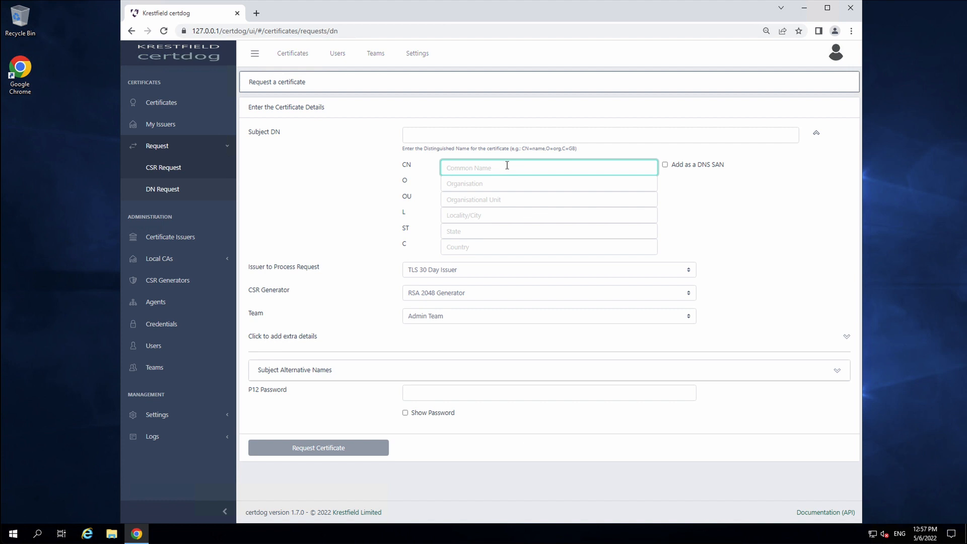
{"action": "type", "text": "s"}
{"action": "key", "text": "BackSpace"}
Open the server1.certdog.local certificate's full details from the Certificates list
{"action": "left_click", "coordinate": [212, 109]}
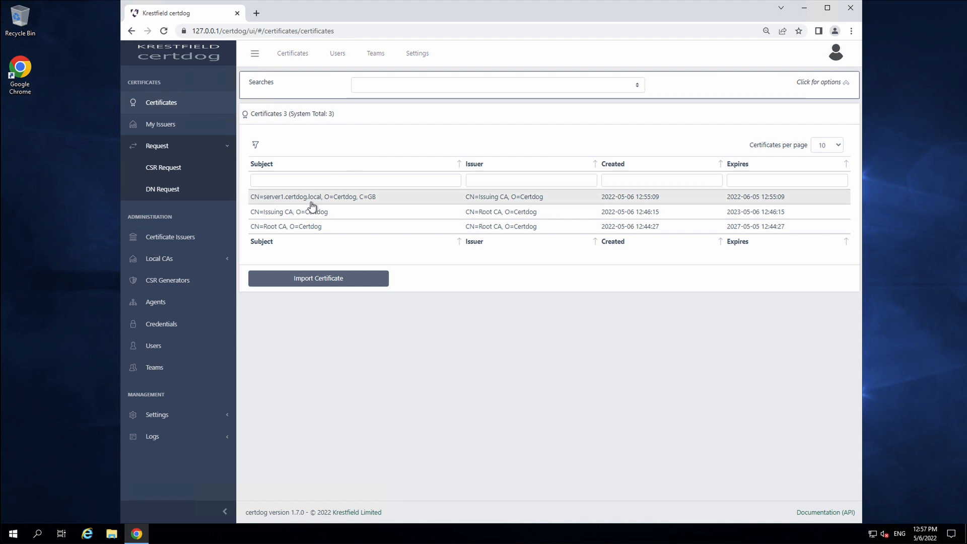
{"action": "left_click", "coordinate": [312, 205]}
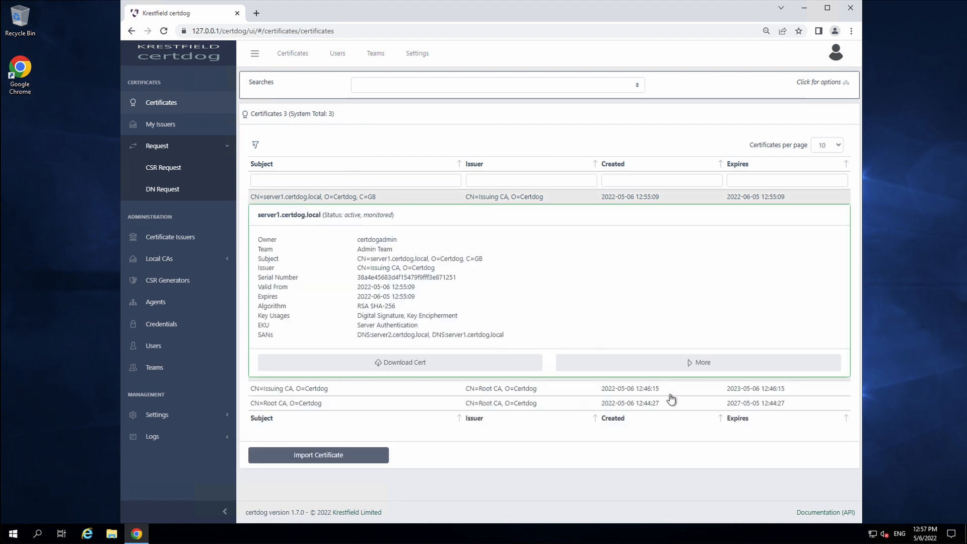
{"action": "left_click", "coordinate": [690, 362]}
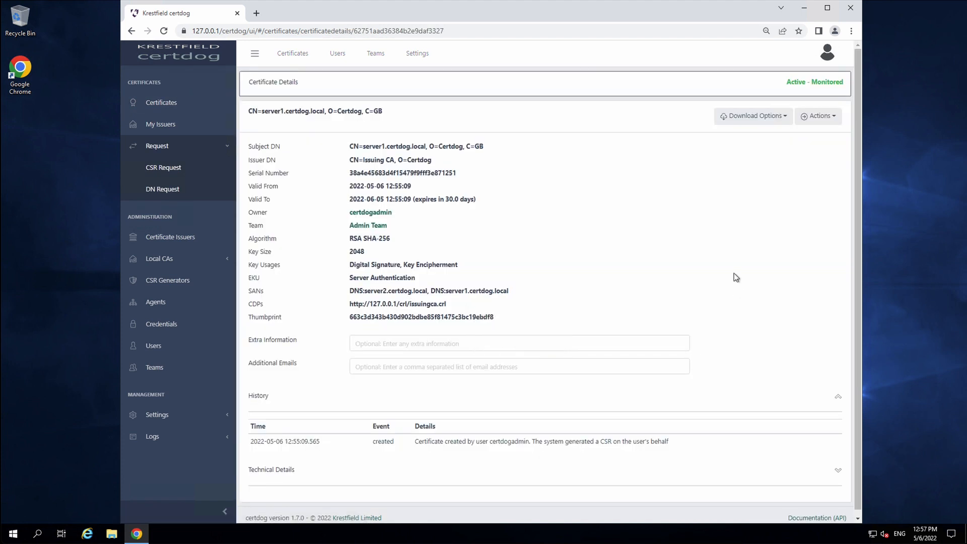
Renew the server1.certdog.local certificate now with a P12 password and acknowledge the renewal
{"action": "left_click", "coordinate": [830, 119]}
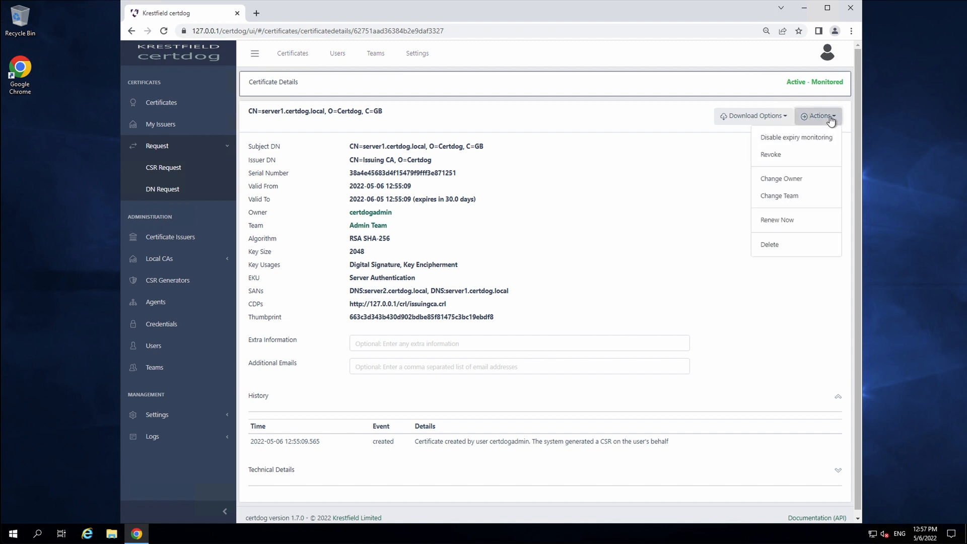
{"action": "left_click", "coordinate": [790, 222]}
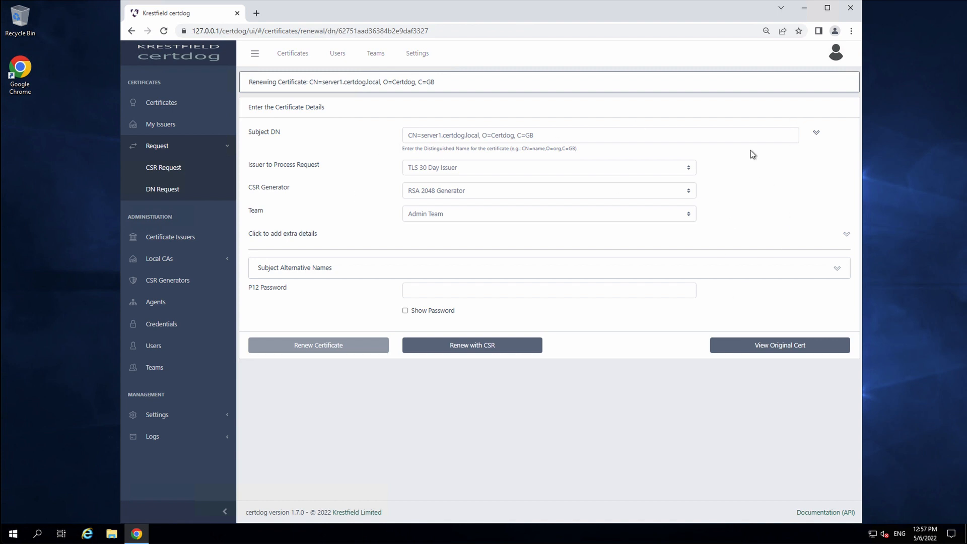
{"action": "left_click", "coordinate": [480, 294]}
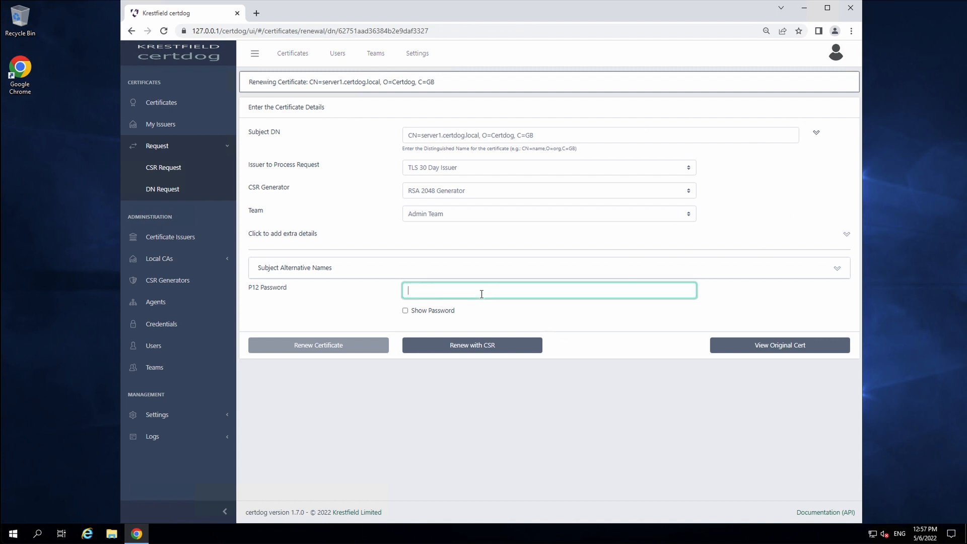
{"action": "type", "text": "********"}
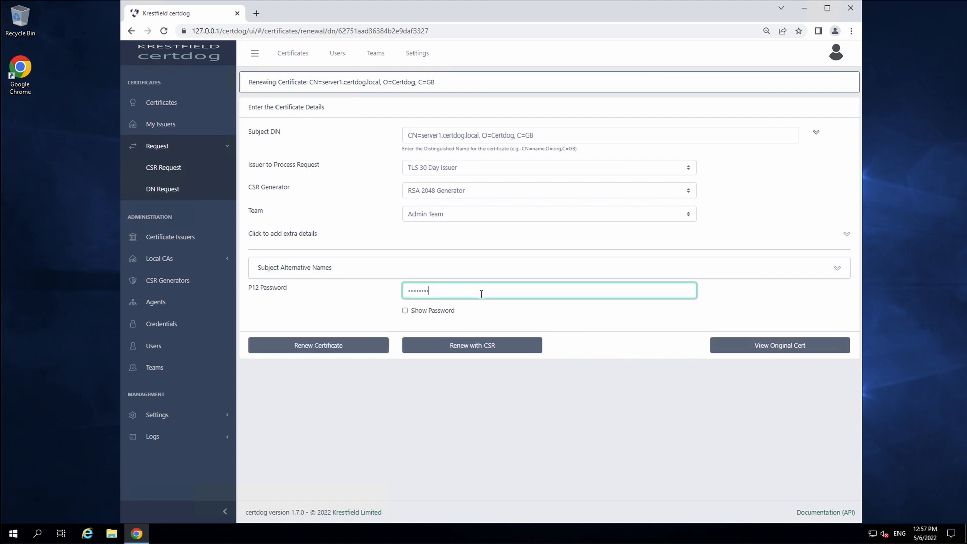
{"action": "left_click", "coordinate": [304, 346]}
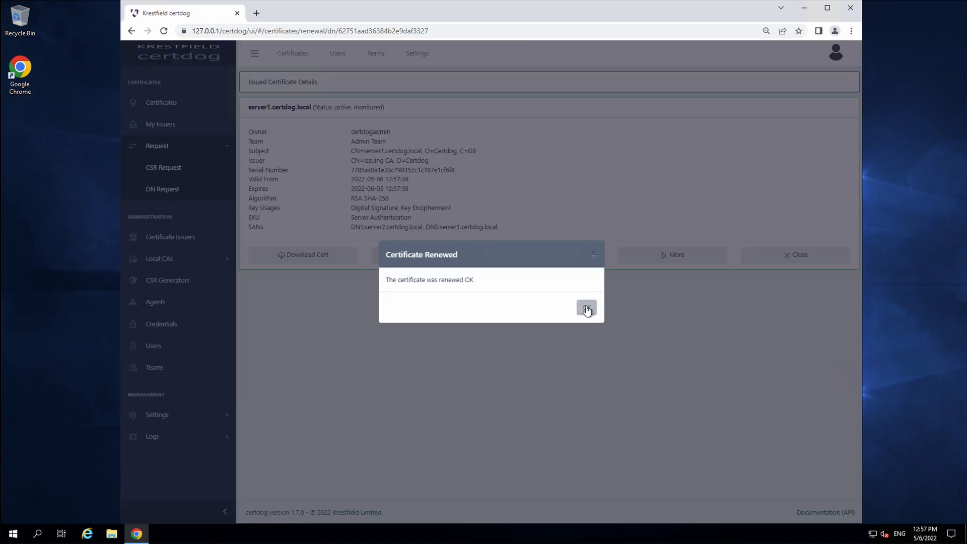
{"action": "left_click", "coordinate": [586, 308]}
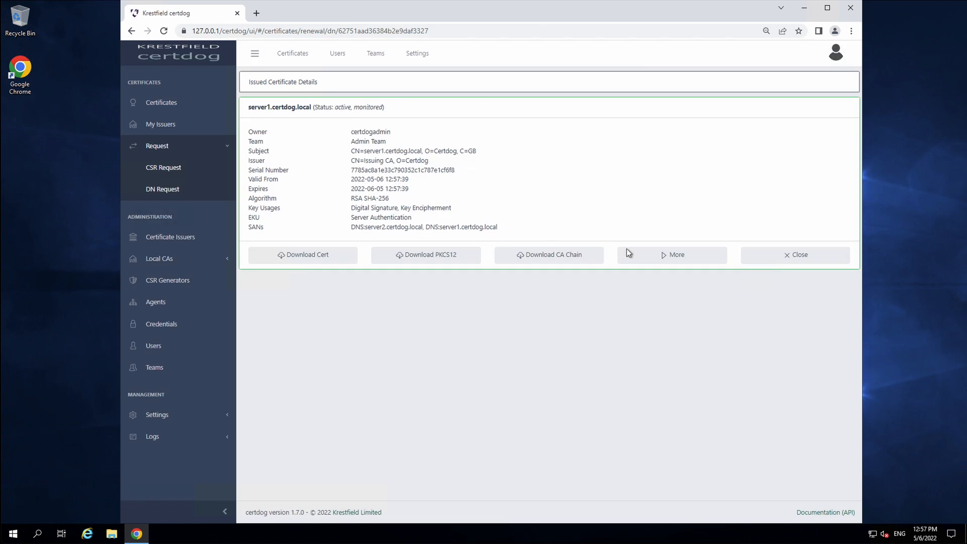
Open the renewed certificate's details and download it as JKS (server1.certdog.local.jks)
{"action": "left_click", "coordinate": [656, 257]}
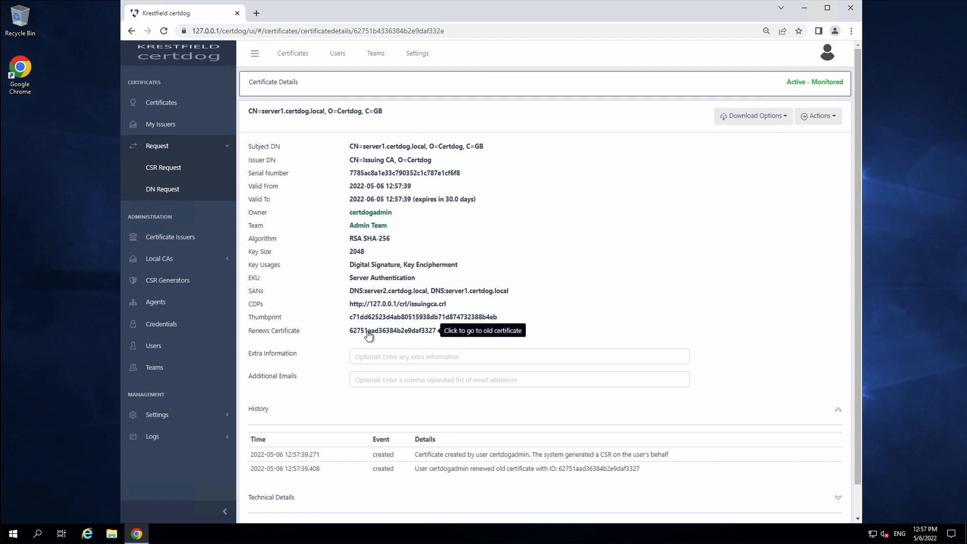
{"action": "left_click_drag", "start_coordinate": [348, 330], "coordinate": [438, 330]}
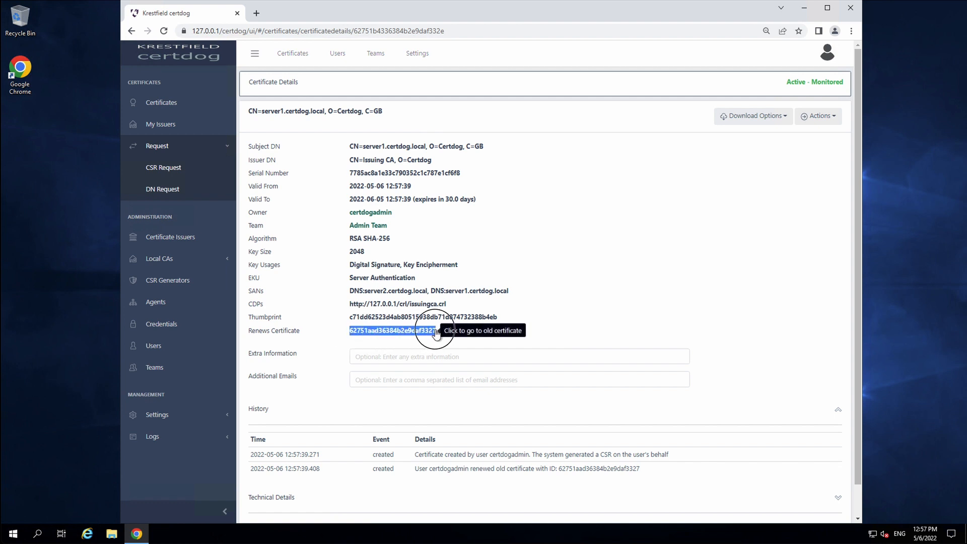
{"action": "left_click", "coordinate": [602, 306]}
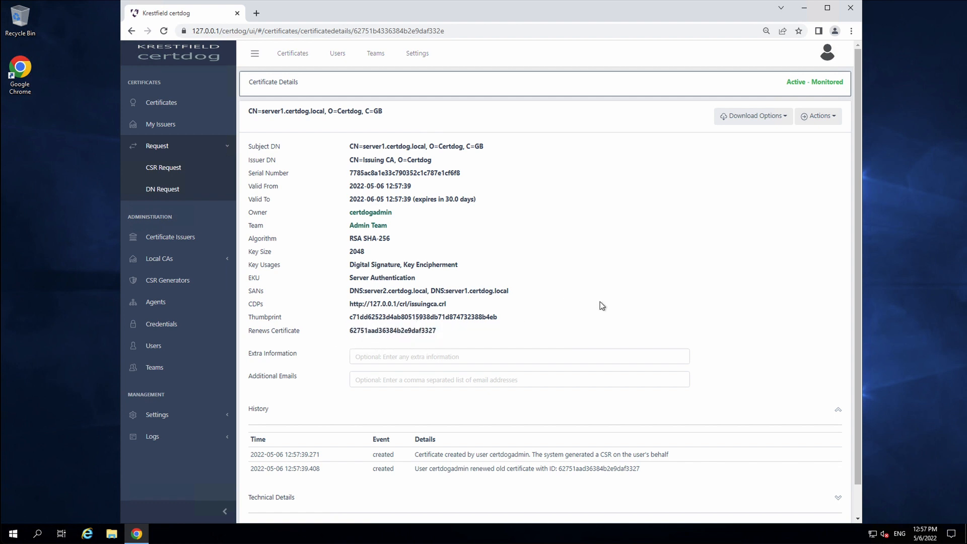
{"action": "left_click", "coordinate": [784, 116]}
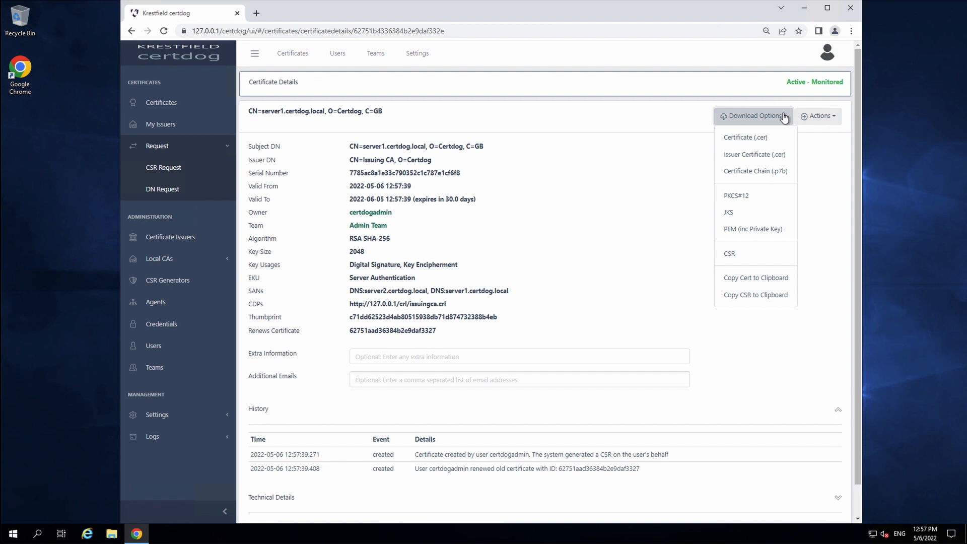
{"action": "left_click", "coordinate": [765, 213]}
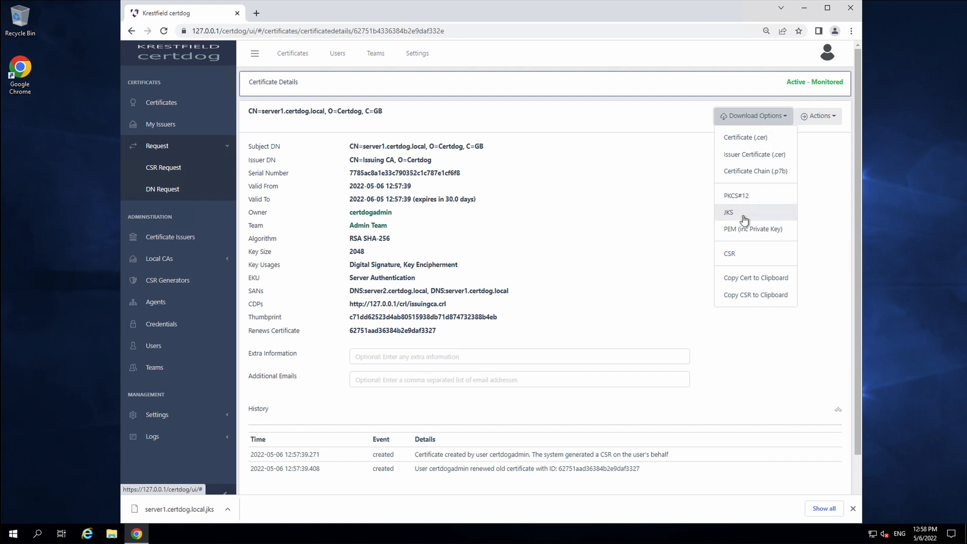
{"action": "left_click", "coordinate": [672, 310]}
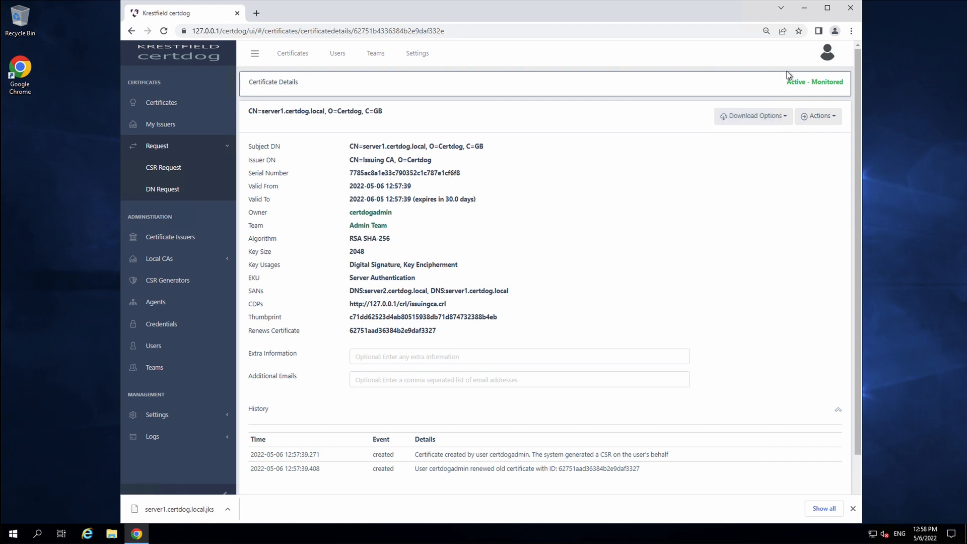
Open the original certificate through the renewed one's Renews Certificate ID link
{"action": "left_click", "coordinate": [822, 116]}
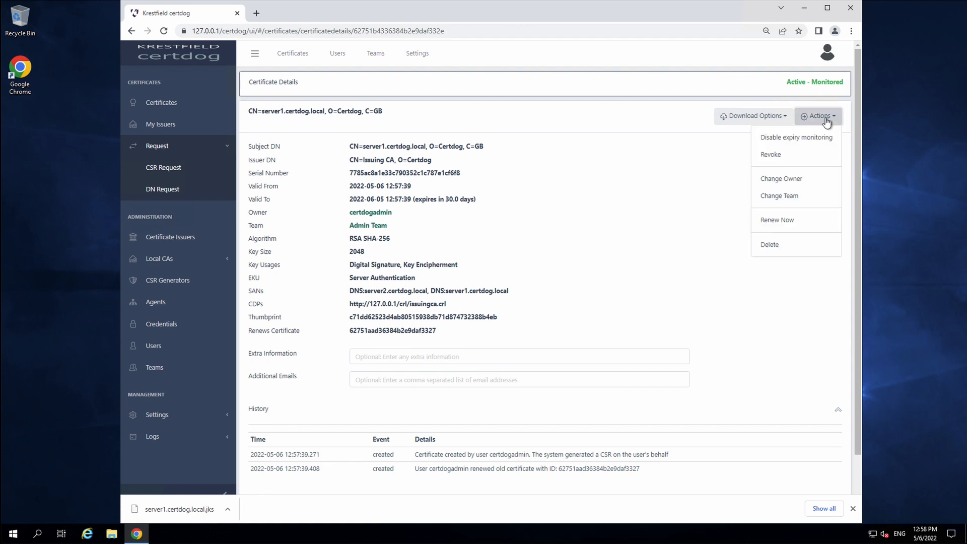
{"action": "left_click", "coordinate": [585, 189]}
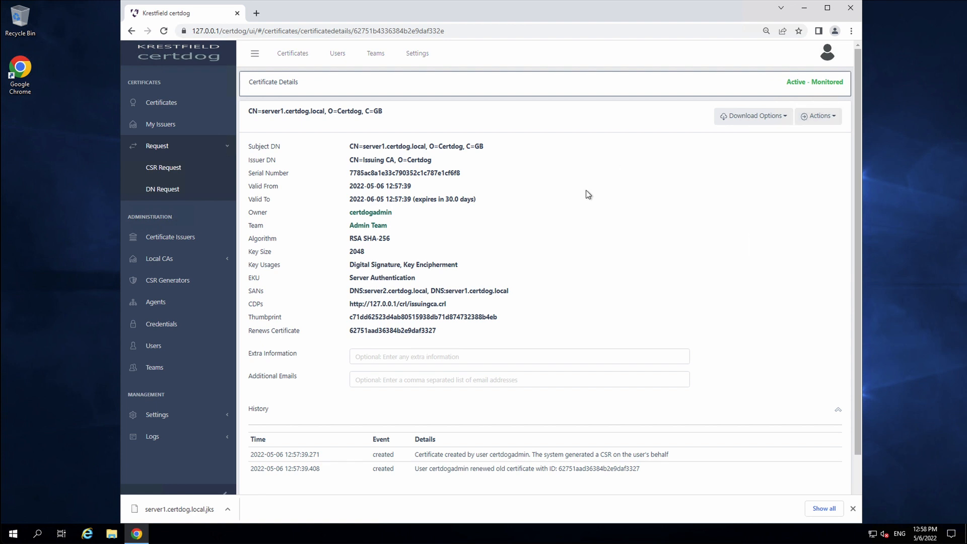
{"action": "left_click", "coordinate": [387, 331]}
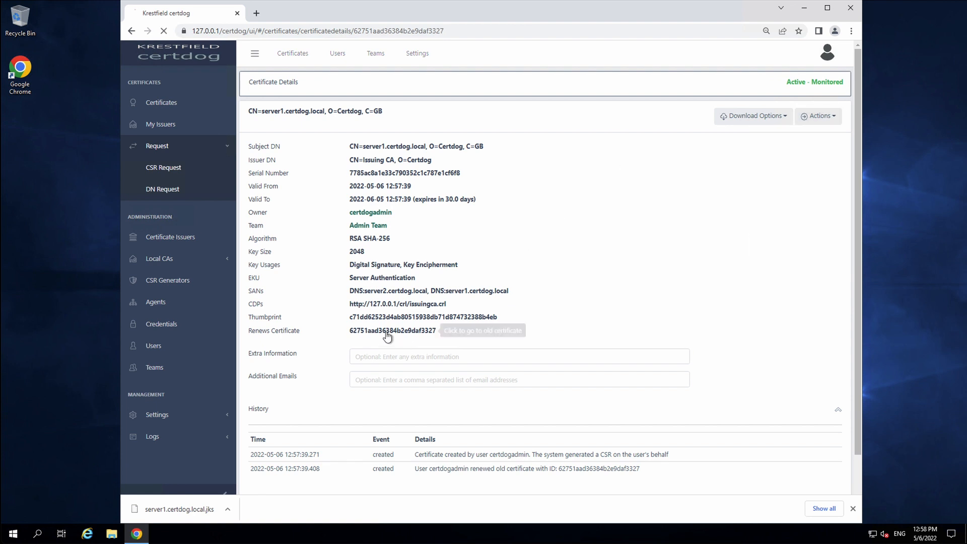
Review the old certificate's Renewed - Not Monitored status, close the download bar, and scroll down
{"action": "left_click_drag", "start_coordinate": [768, 82], "coordinate": [845, 82]}
{"action": "left_click", "coordinate": [845, 83]}
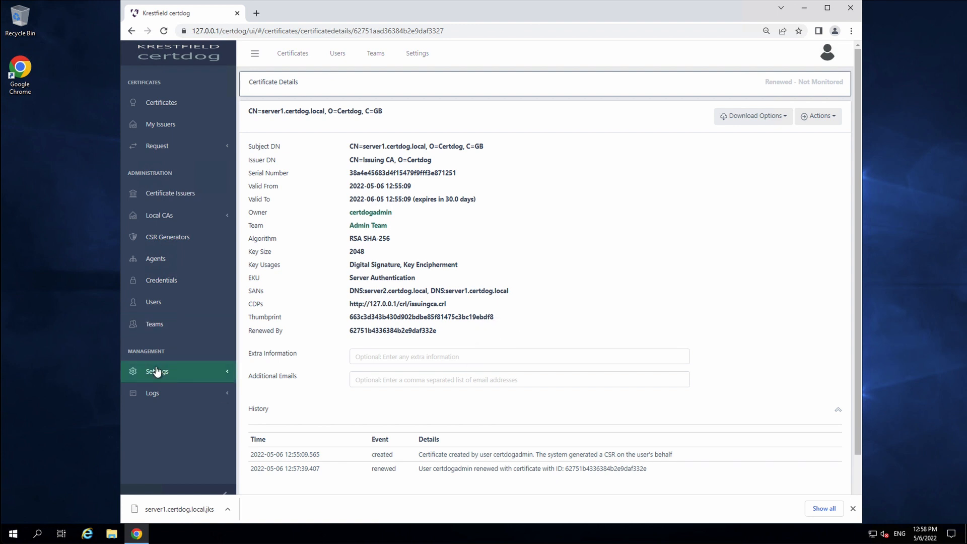
{"action": "left_click", "coordinate": [835, 121]}
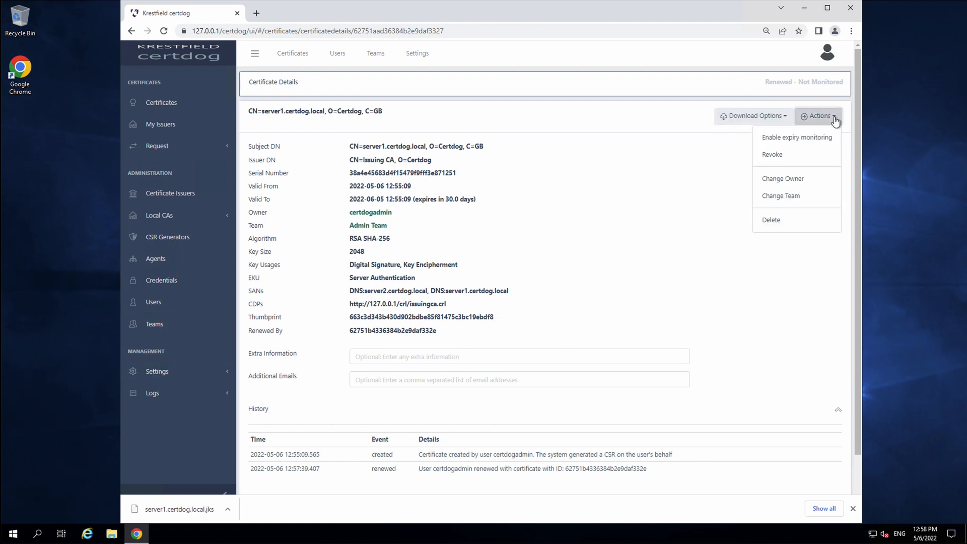
{"action": "left_click", "coordinate": [643, 219]}
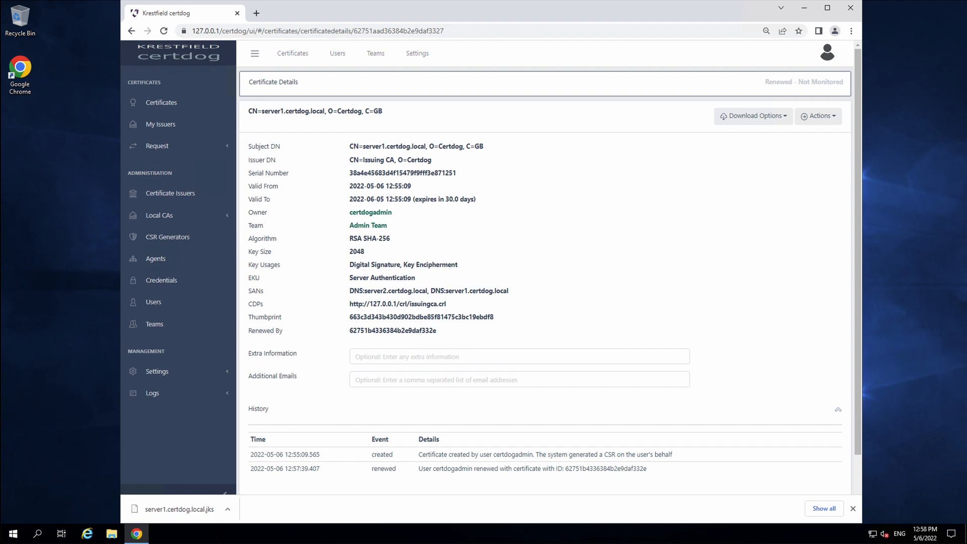
{"action": "left_click", "coordinate": [852, 508]}
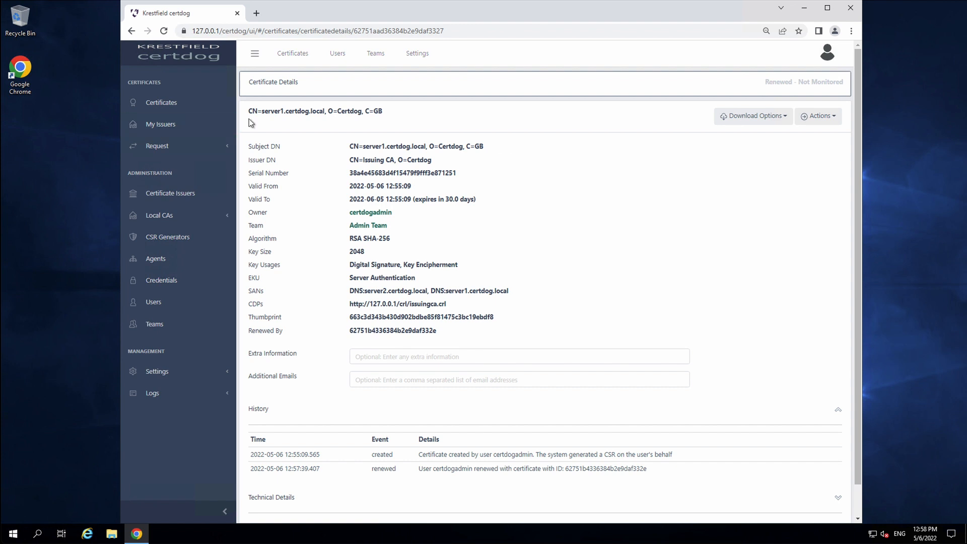
{"action": "scroll", "coordinate": [750, 376], "scroll_direction": "down", "scroll_amount": 1}
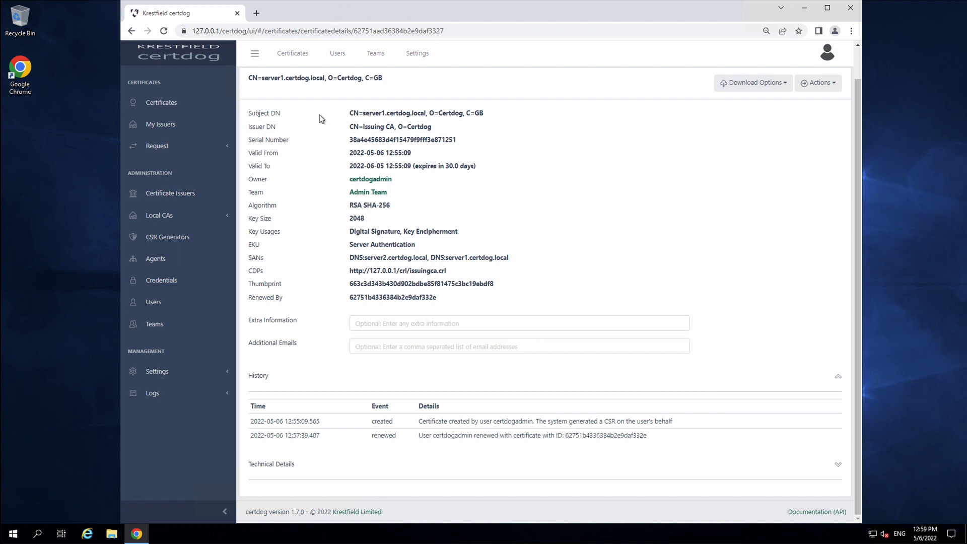
Open the certdog documentation, search 'certificate issuer', and read Create a Local Certificate Issuer
{"action": "left_click", "coordinate": [801, 513]}
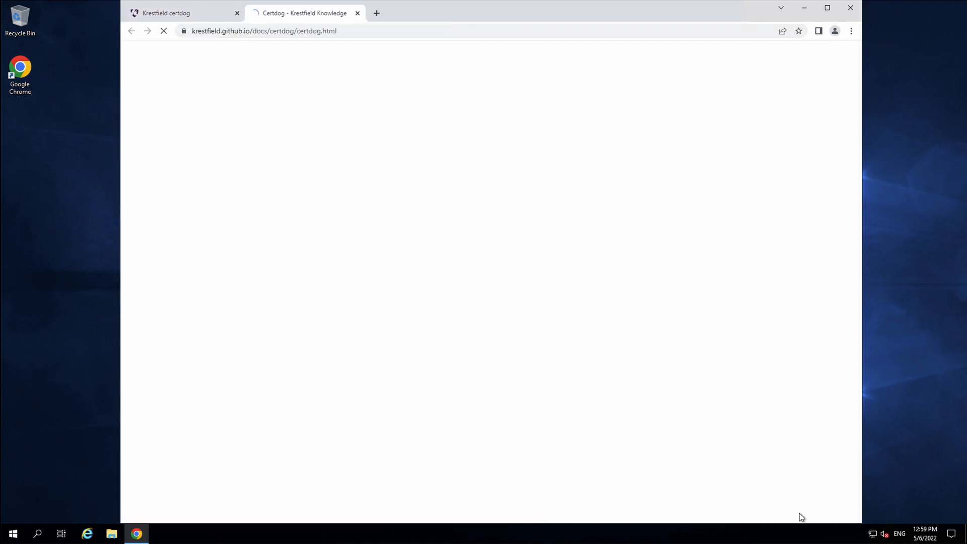
{"action": "left_click", "coordinate": [380, 56]}
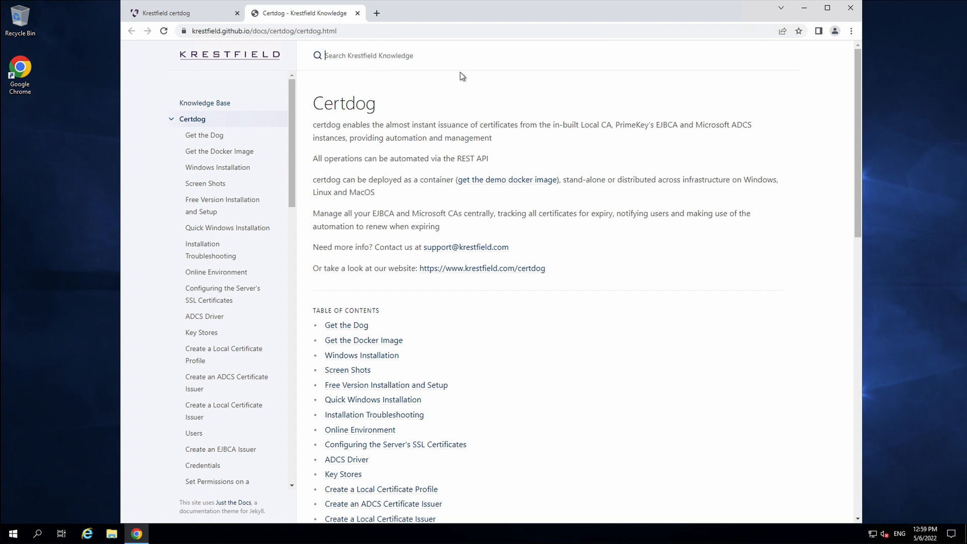
{"action": "type", "text": "cer"}
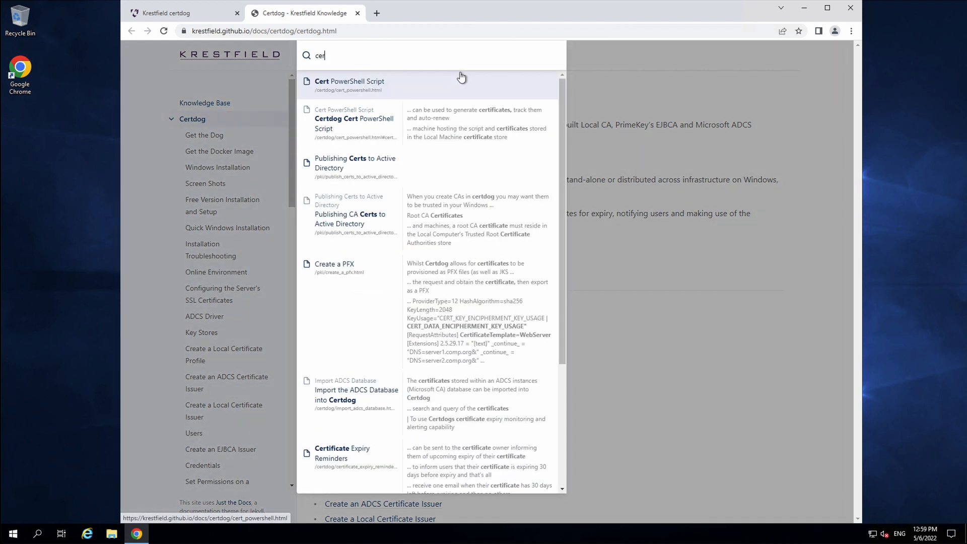
{"action": "type", "text": "tificate issuer"}
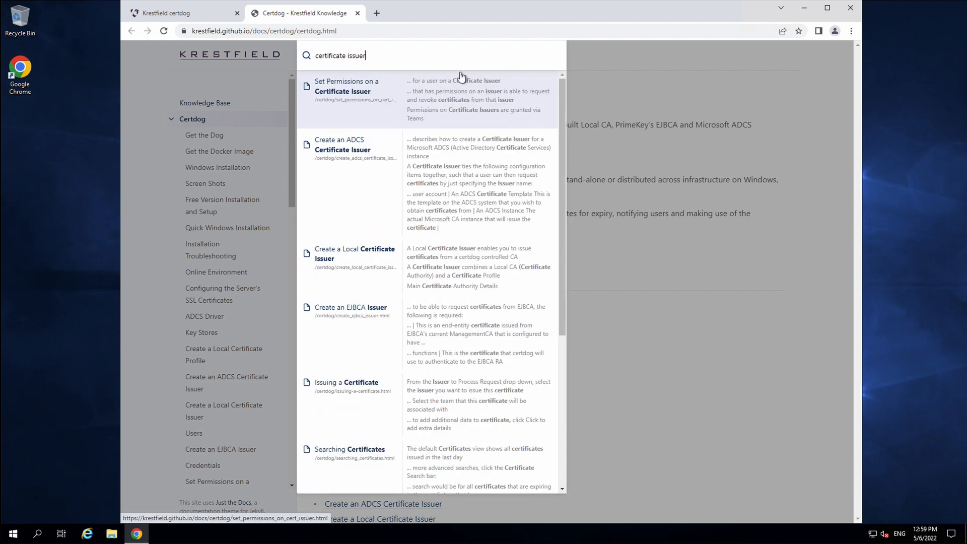
{"action": "left_click", "coordinate": [359, 259]}
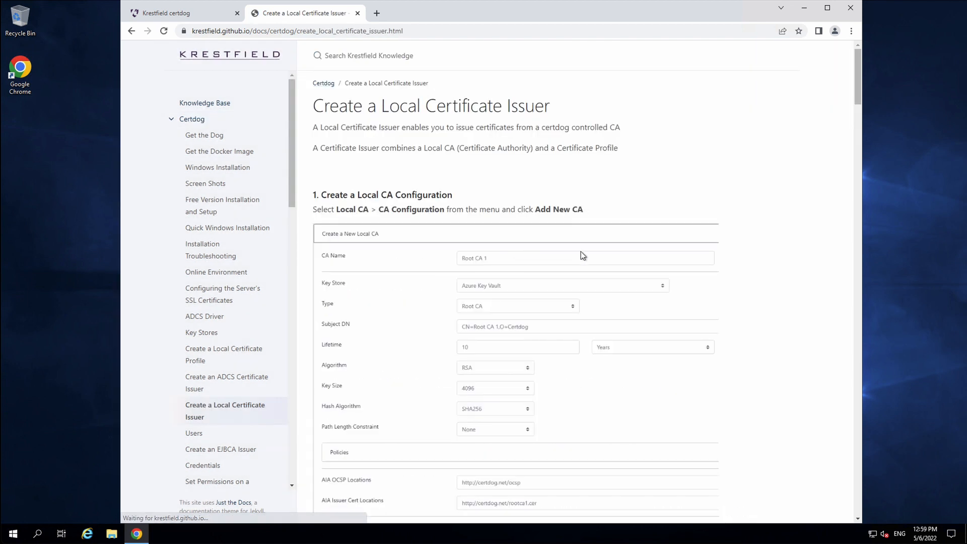
{"action": "scroll", "coordinate": [642, 258], "scroll_direction": "down", "scroll_amount": 1}
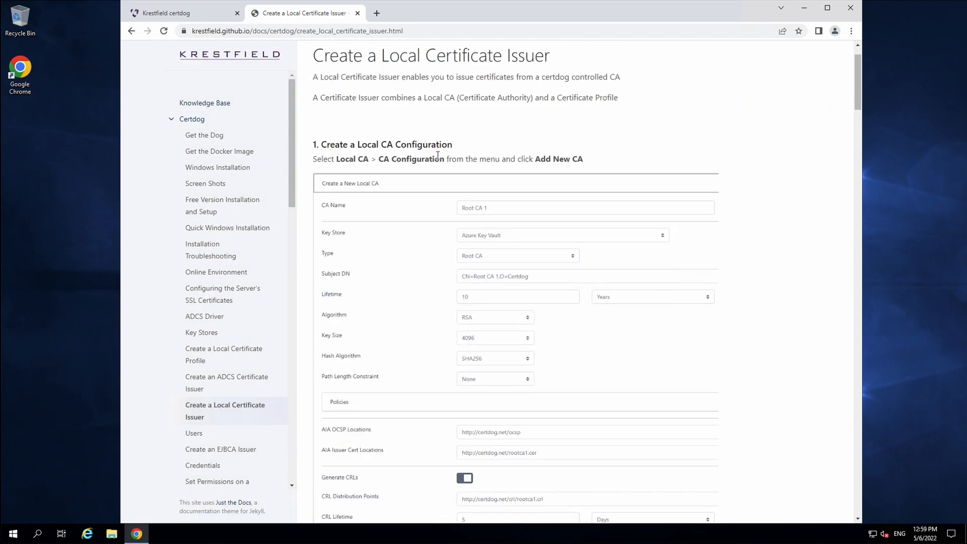
{"action": "scroll", "coordinate": [599, 161], "scroll_direction": "down", "scroll_amount": 6}
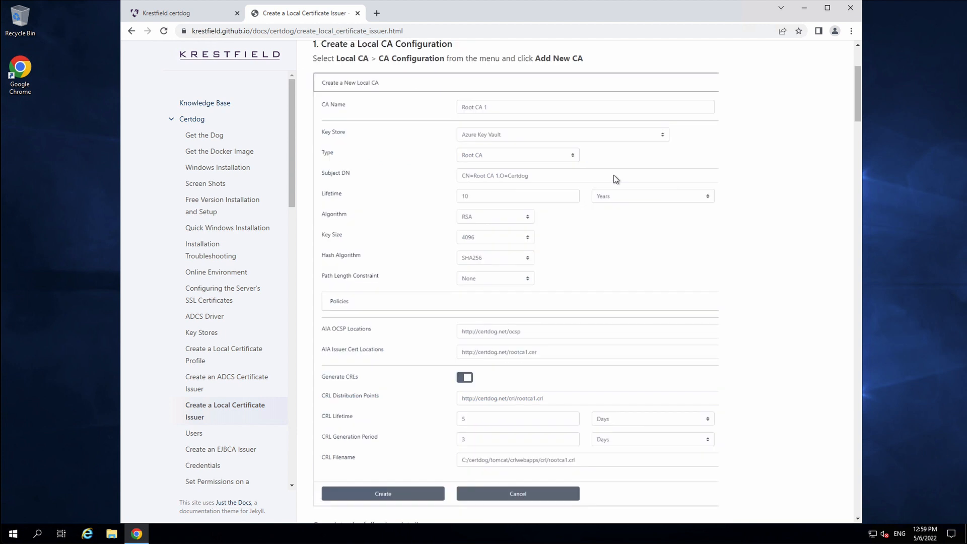
{"action": "scroll", "coordinate": [636, 230], "scroll_direction": "down", "scroll_amount": 20}
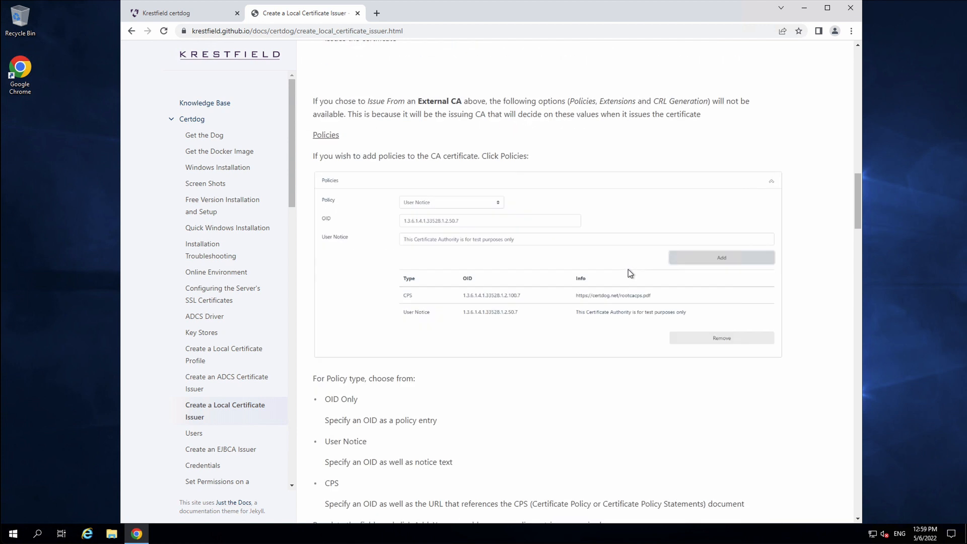
{"action": "scroll", "coordinate": [533, 130], "scroll_direction": "down", "scroll_amount": 4}
{"action": "scroll", "coordinate": [403, 90], "scroll_direction": "up", "scroll_amount": 20}
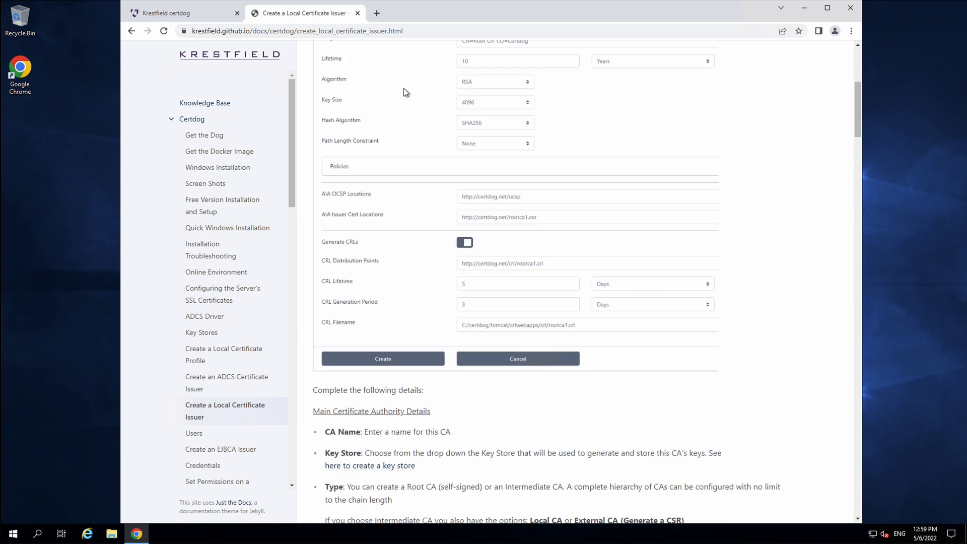
Search the docs for 'profile' and open Create a Local Certificate Profile
{"action": "left_click", "coordinate": [433, 54]}
{"action": "type", "text": "p"}
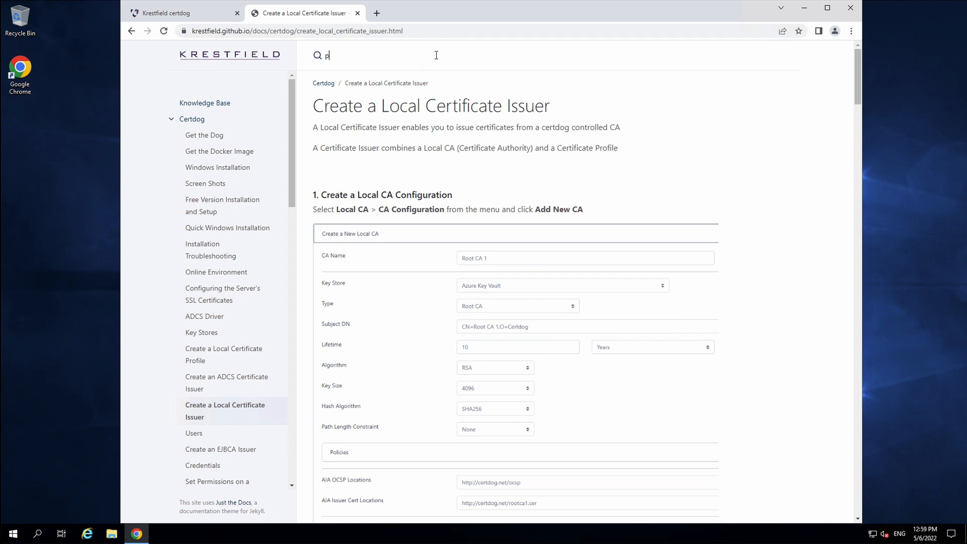
{"action": "type", "text": "rofile"}
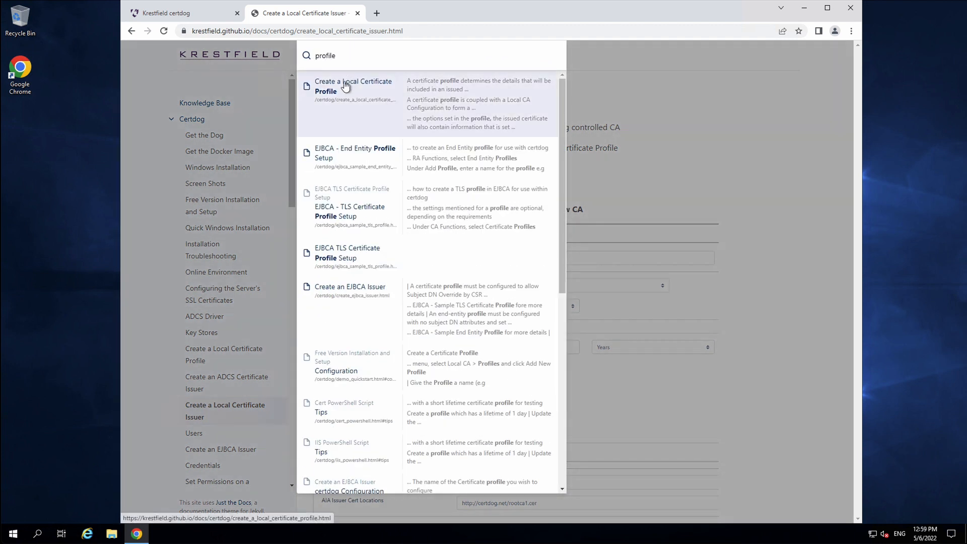
{"action": "left_click", "coordinate": [345, 86]}
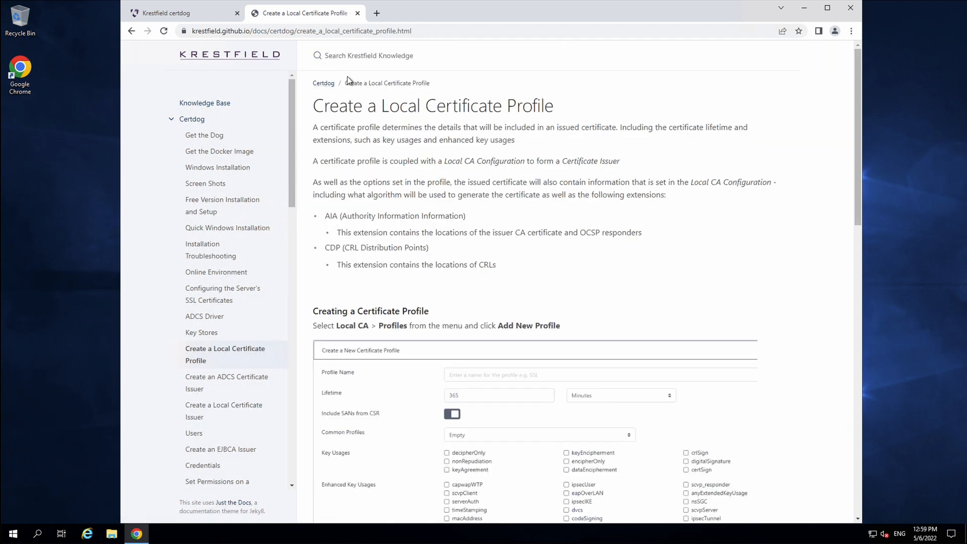
{"action": "left_click", "coordinate": [367, 48]}
From the certdog tab, open the REST API reference in Swagger UI and scroll through it
{"action": "left_click", "coordinate": [168, 14]}
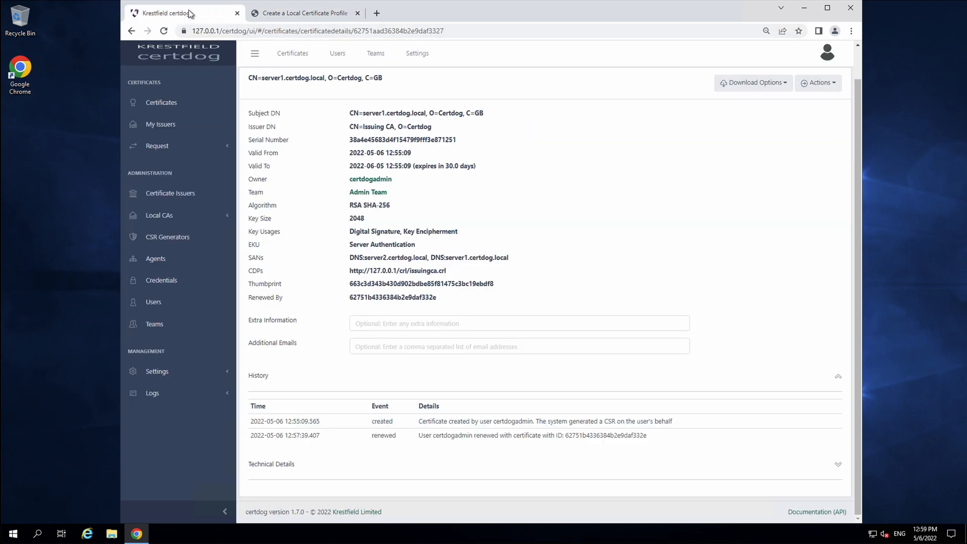
{"action": "left_click", "coordinate": [839, 512]}
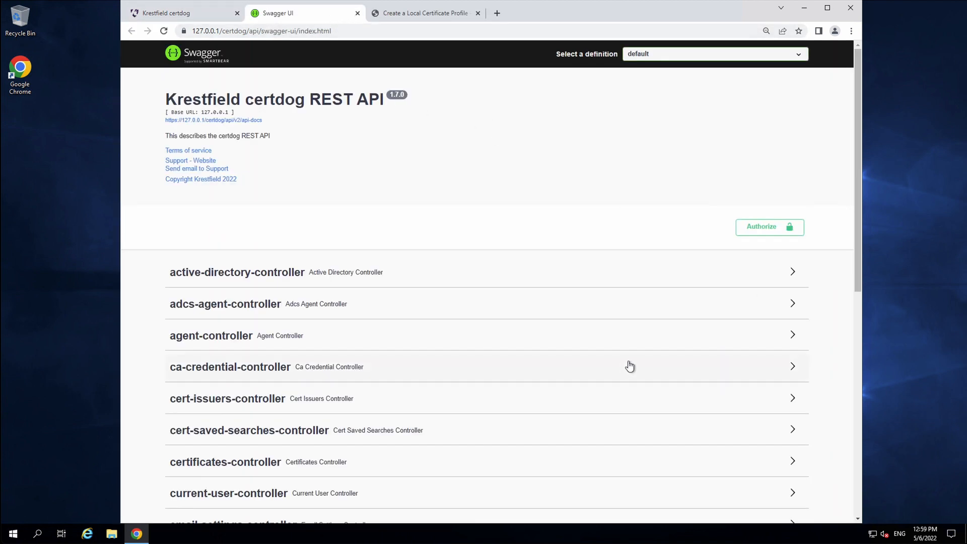
{"action": "scroll", "coordinate": [628, 365], "scroll_direction": "down", "scroll_amount": 1}
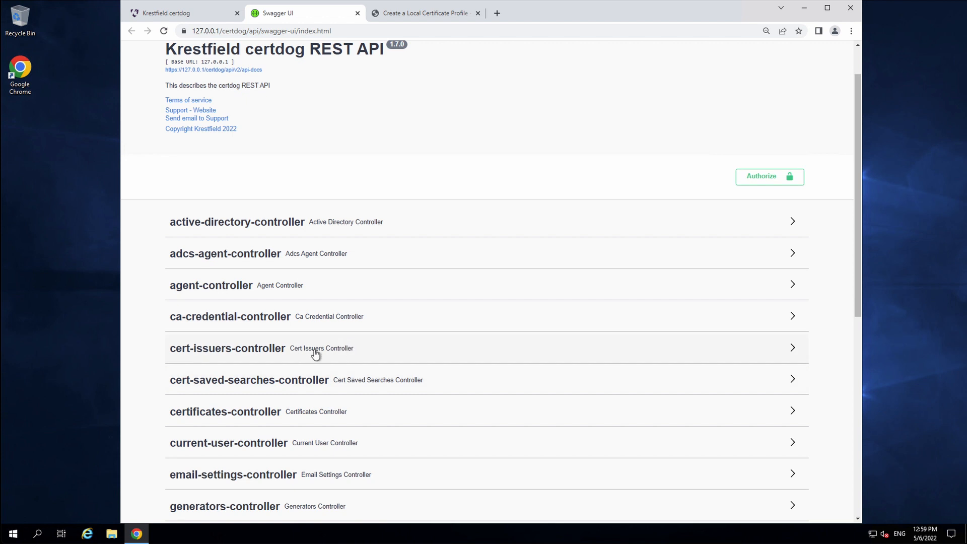
{"action": "scroll", "coordinate": [343, 333], "scroll_direction": "down", "scroll_amount": 1}
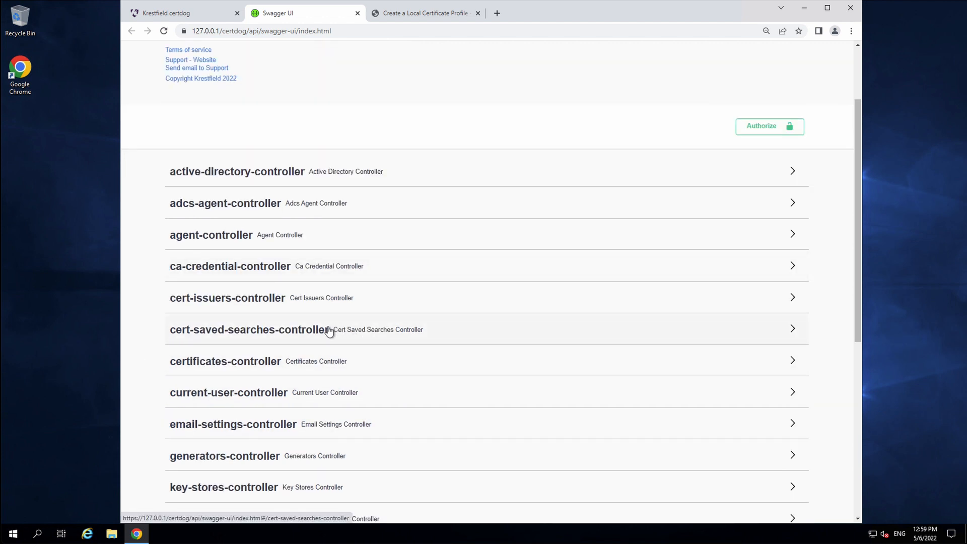
{"action": "scroll", "coordinate": [254, 302], "scroll_direction": "down", "scroll_amount": 1}
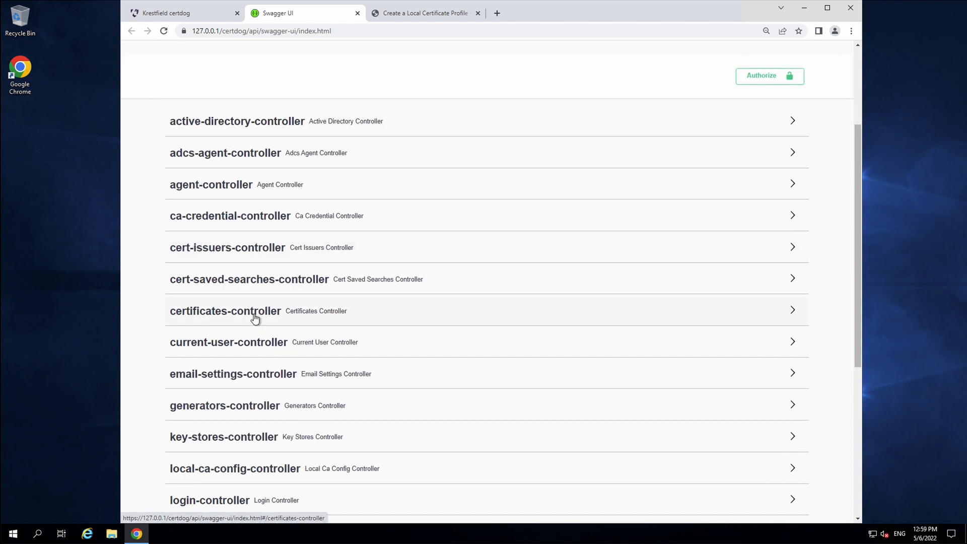
Expand certificates-controller to list its endpoints, then return to the certdog certificate details tab
{"action": "left_click", "coordinate": [255, 313]}
{"action": "scroll", "coordinate": [639, 403], "scroll_direction": "down", "scroll_amount": 4}
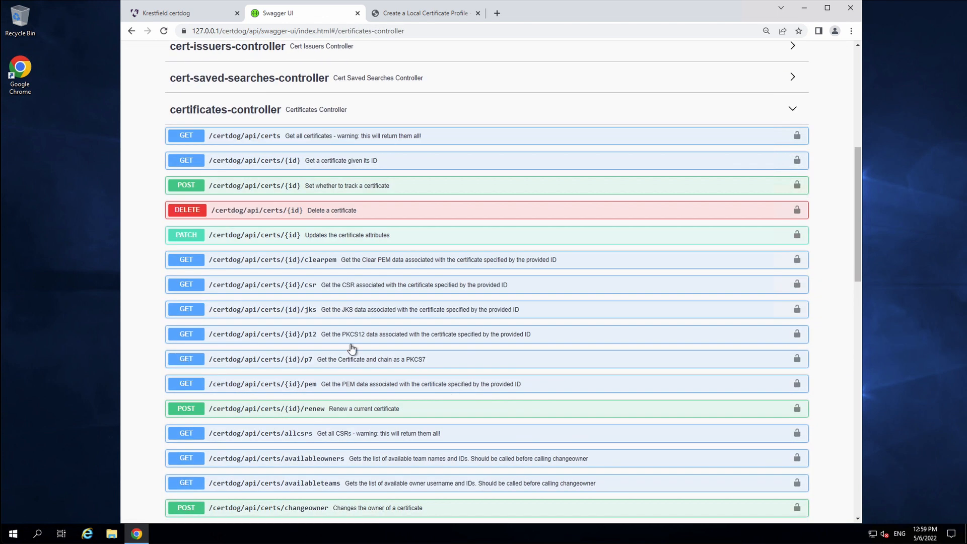
{"action": "scroll", "coordinate": [593, 318], "scroll_direction": "down", "scroll_amount": 9}
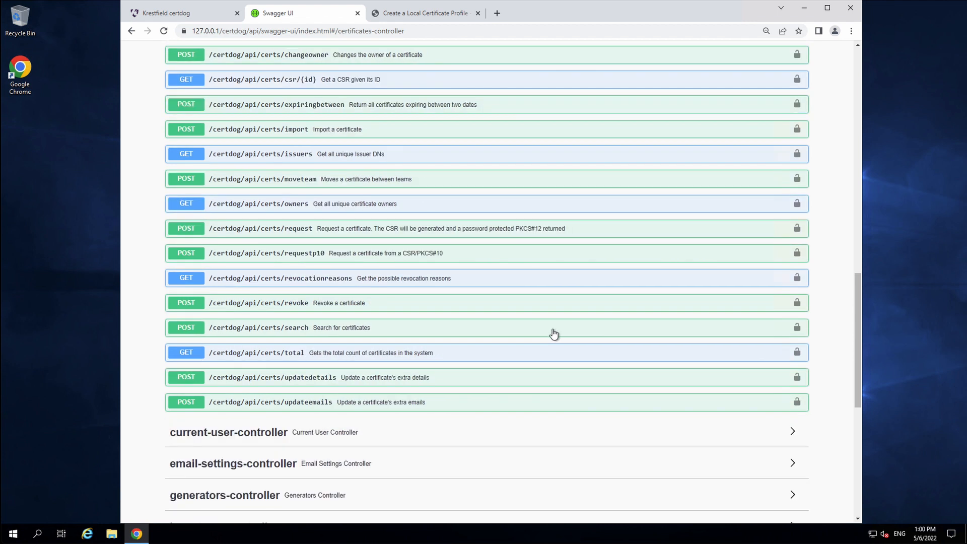
{"action": "scroll", "coordinate": [356, 164], "scroll_direction": "up", "scroll_amount": 8}
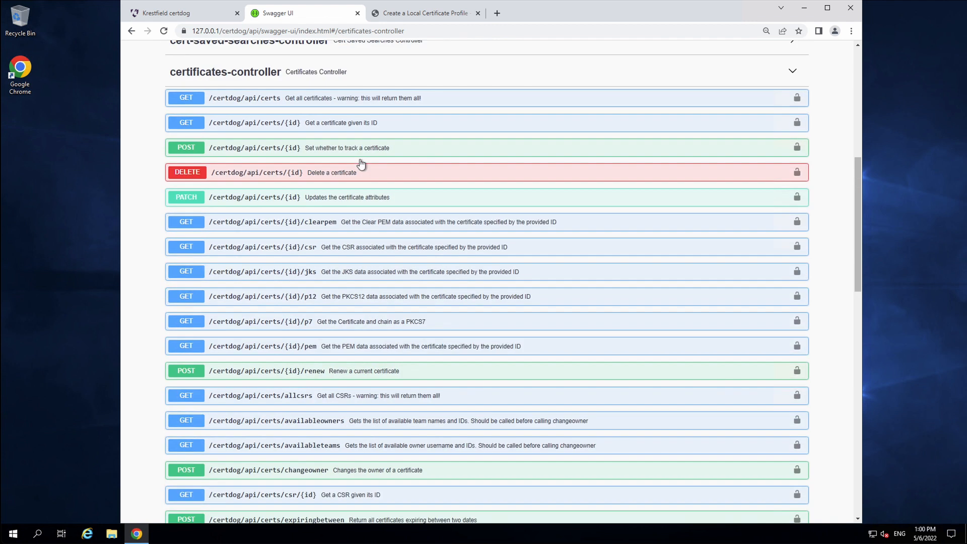
{"action": "scroll", "coordinate": [361, 164], "scroll_direction": "up", "scroll_amount": 8}
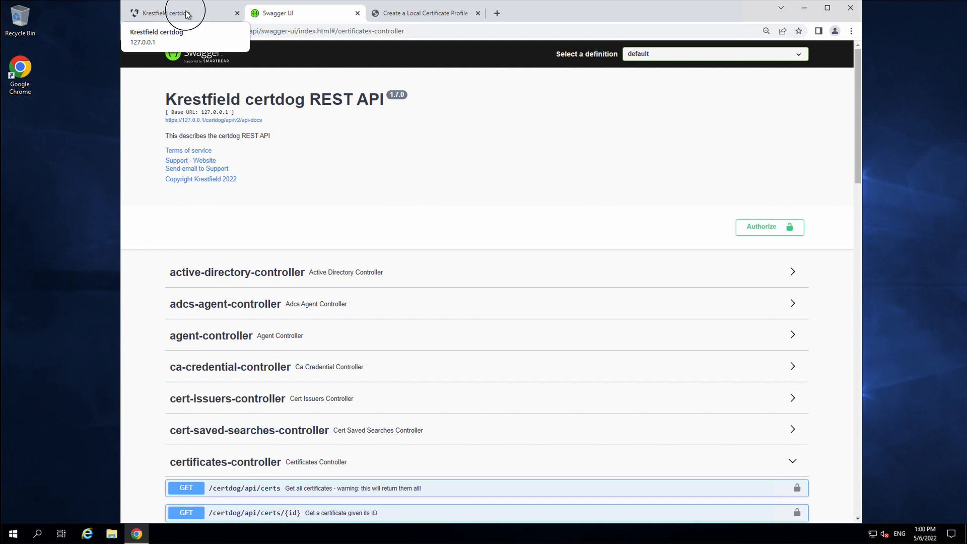
{"action": "left_click", "coordinate": [185, 13]}
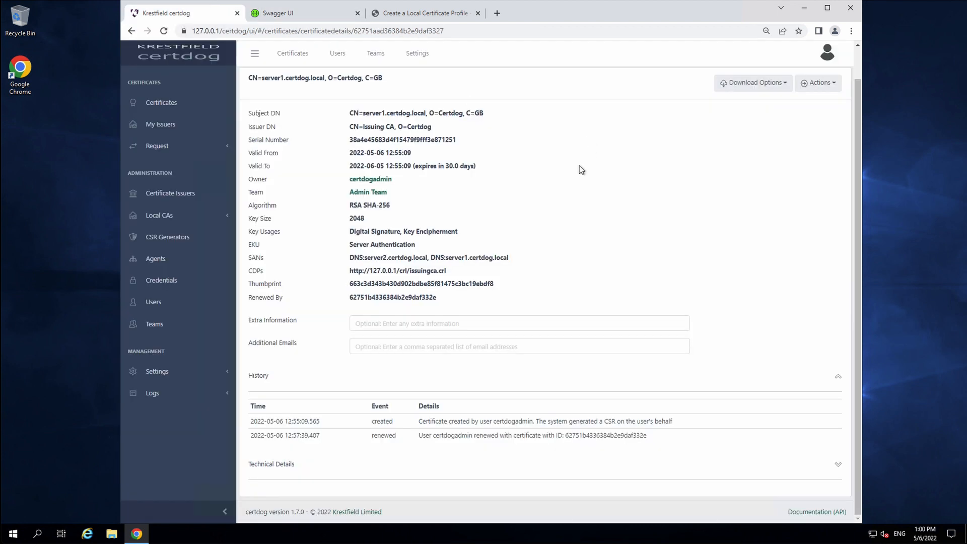